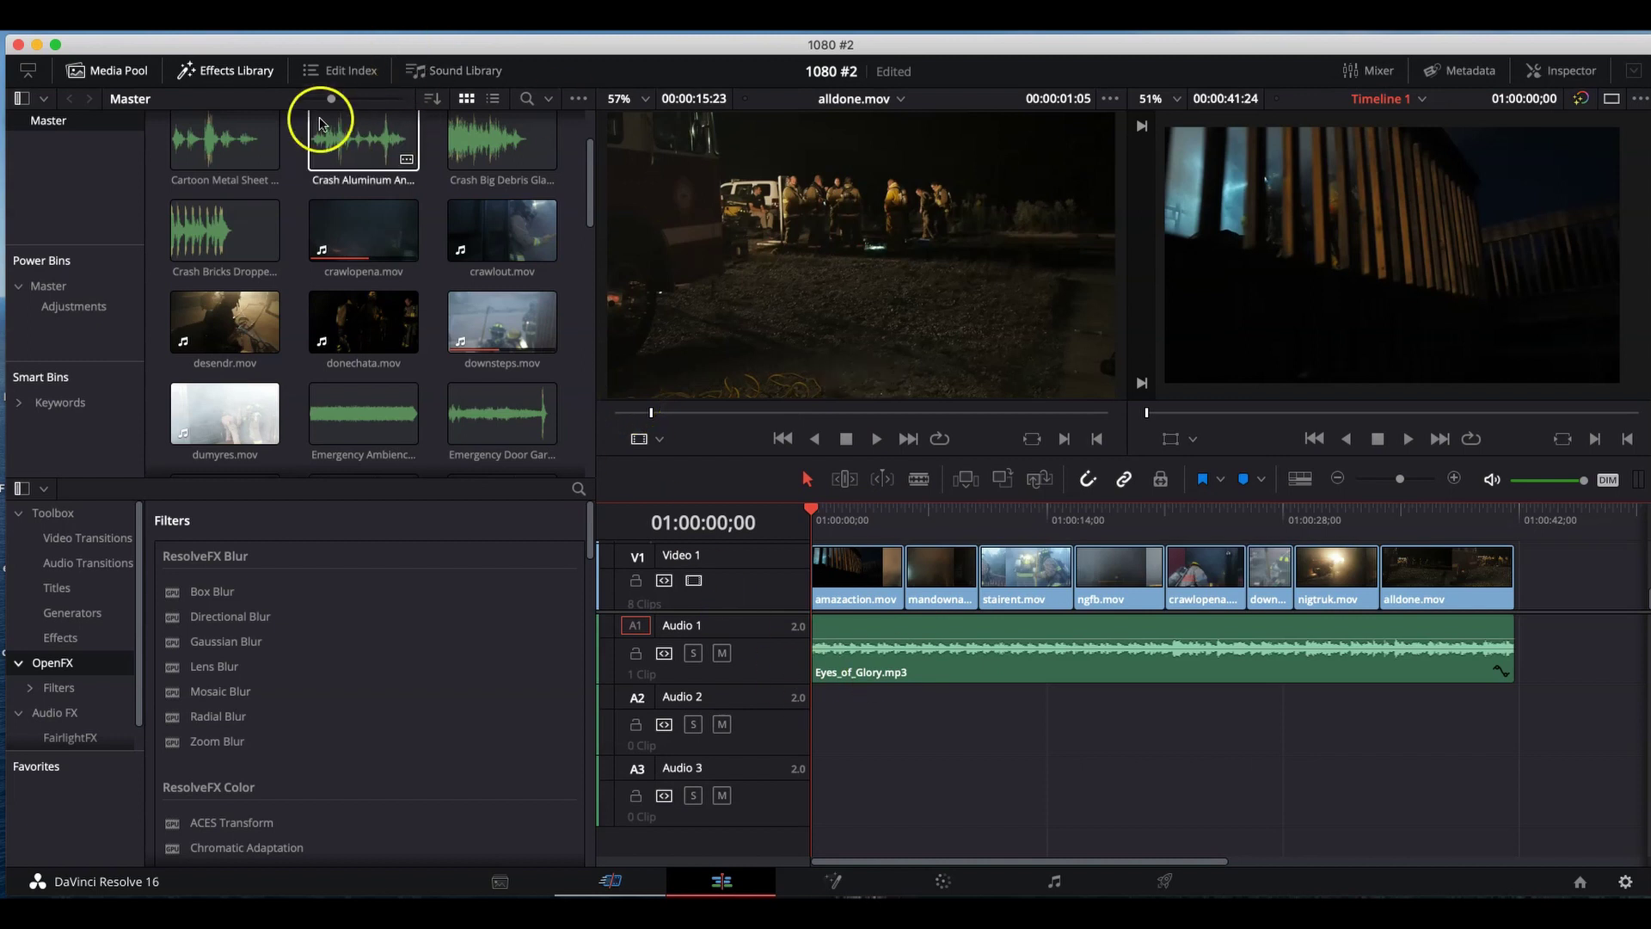
# - Select a few Master bin clips, such as donechata, desendr and crawlout, then show the Sound Library
pyautogui.click(361, 325)
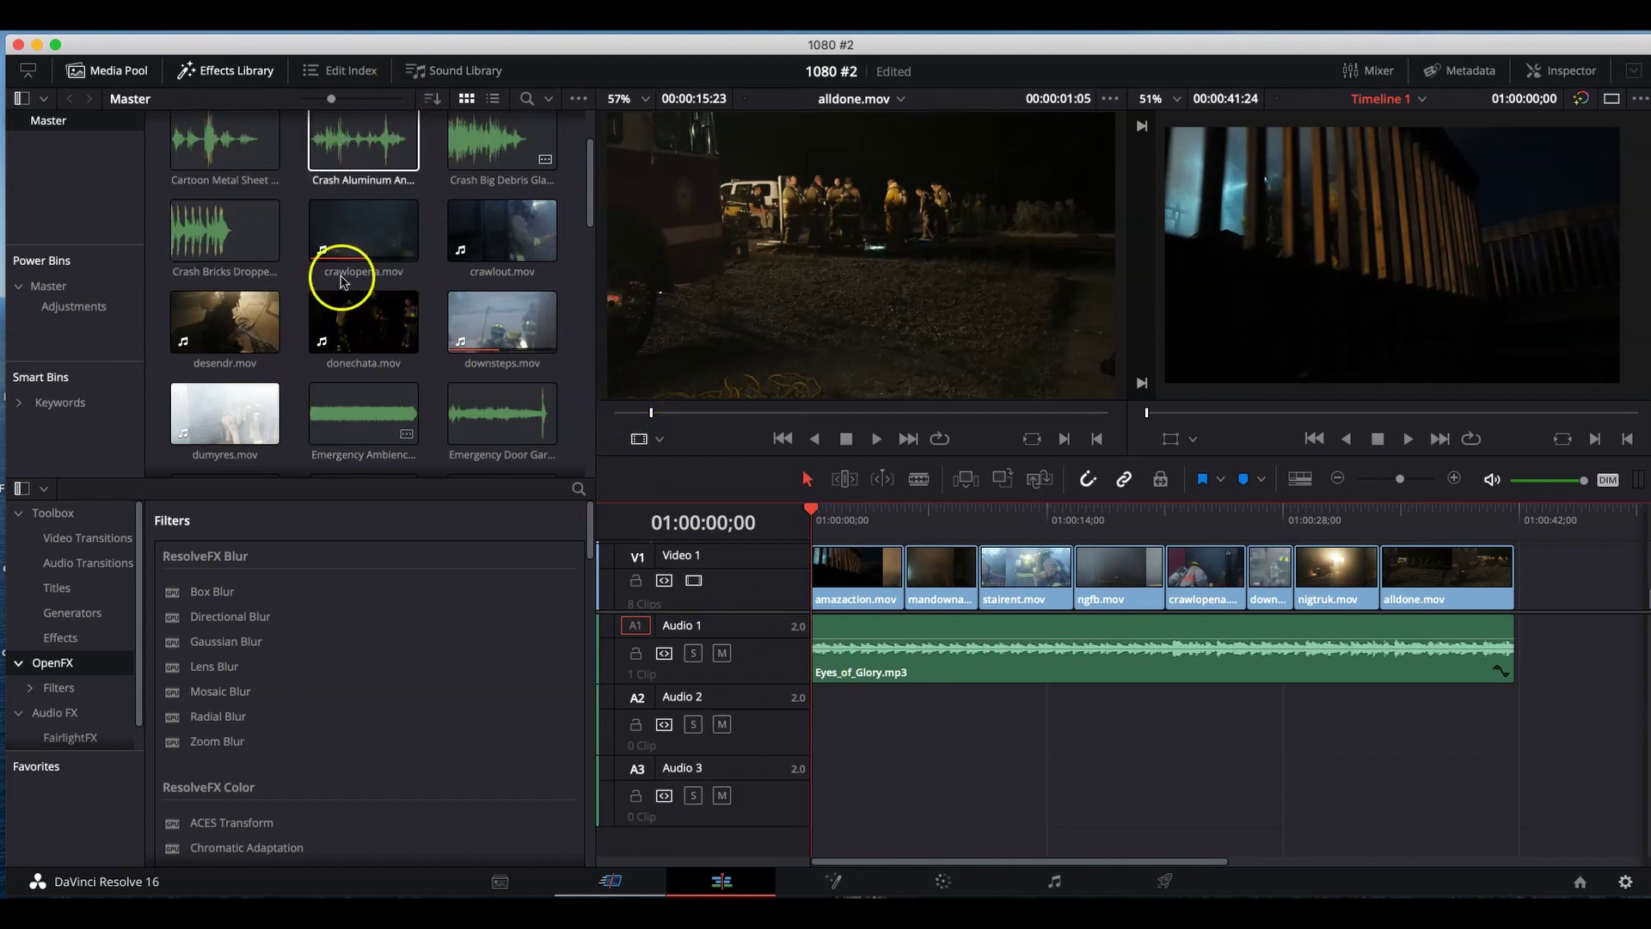
pyautogui.click(389, 243)
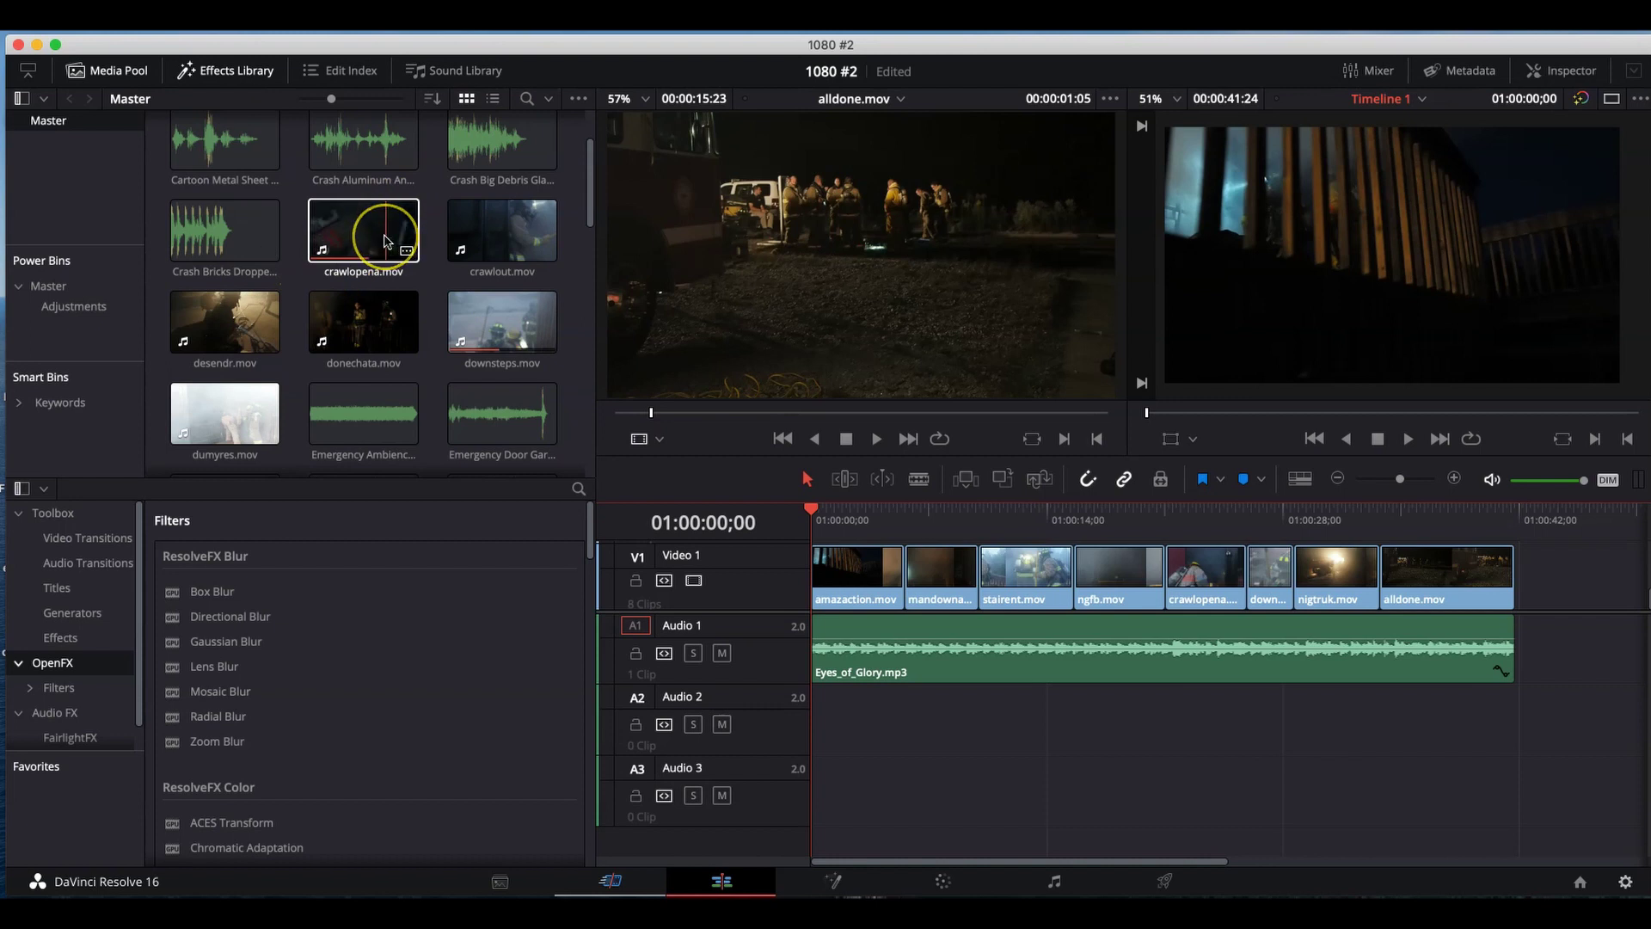
pyautogui.click(334, 284)
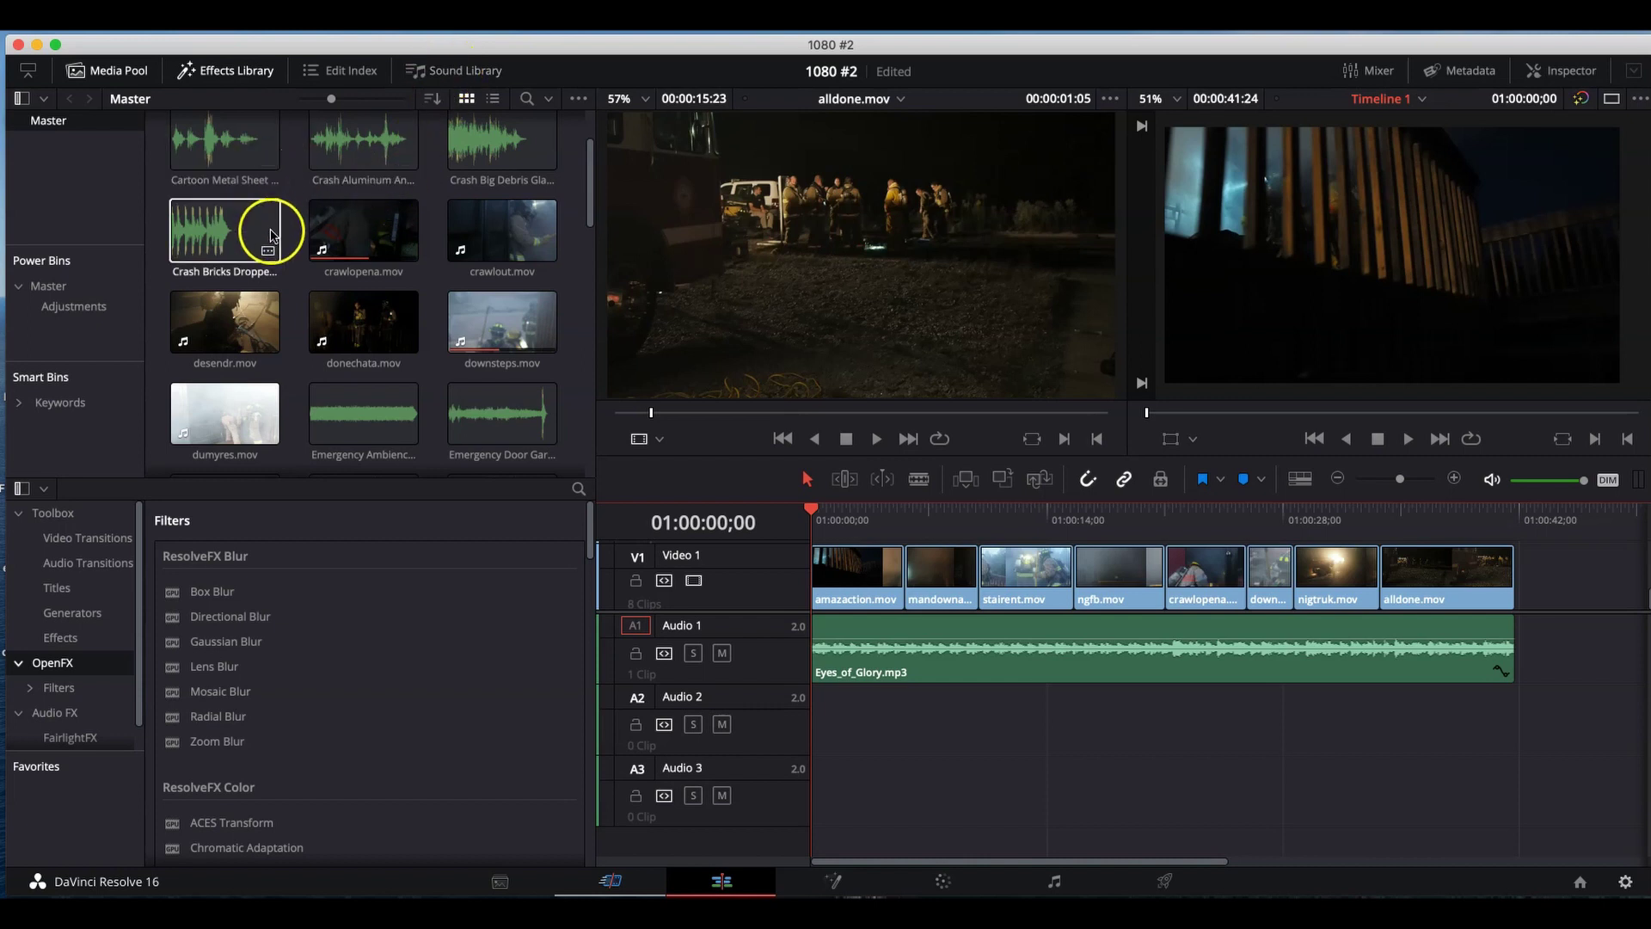
pyautogui.click(269, 310)
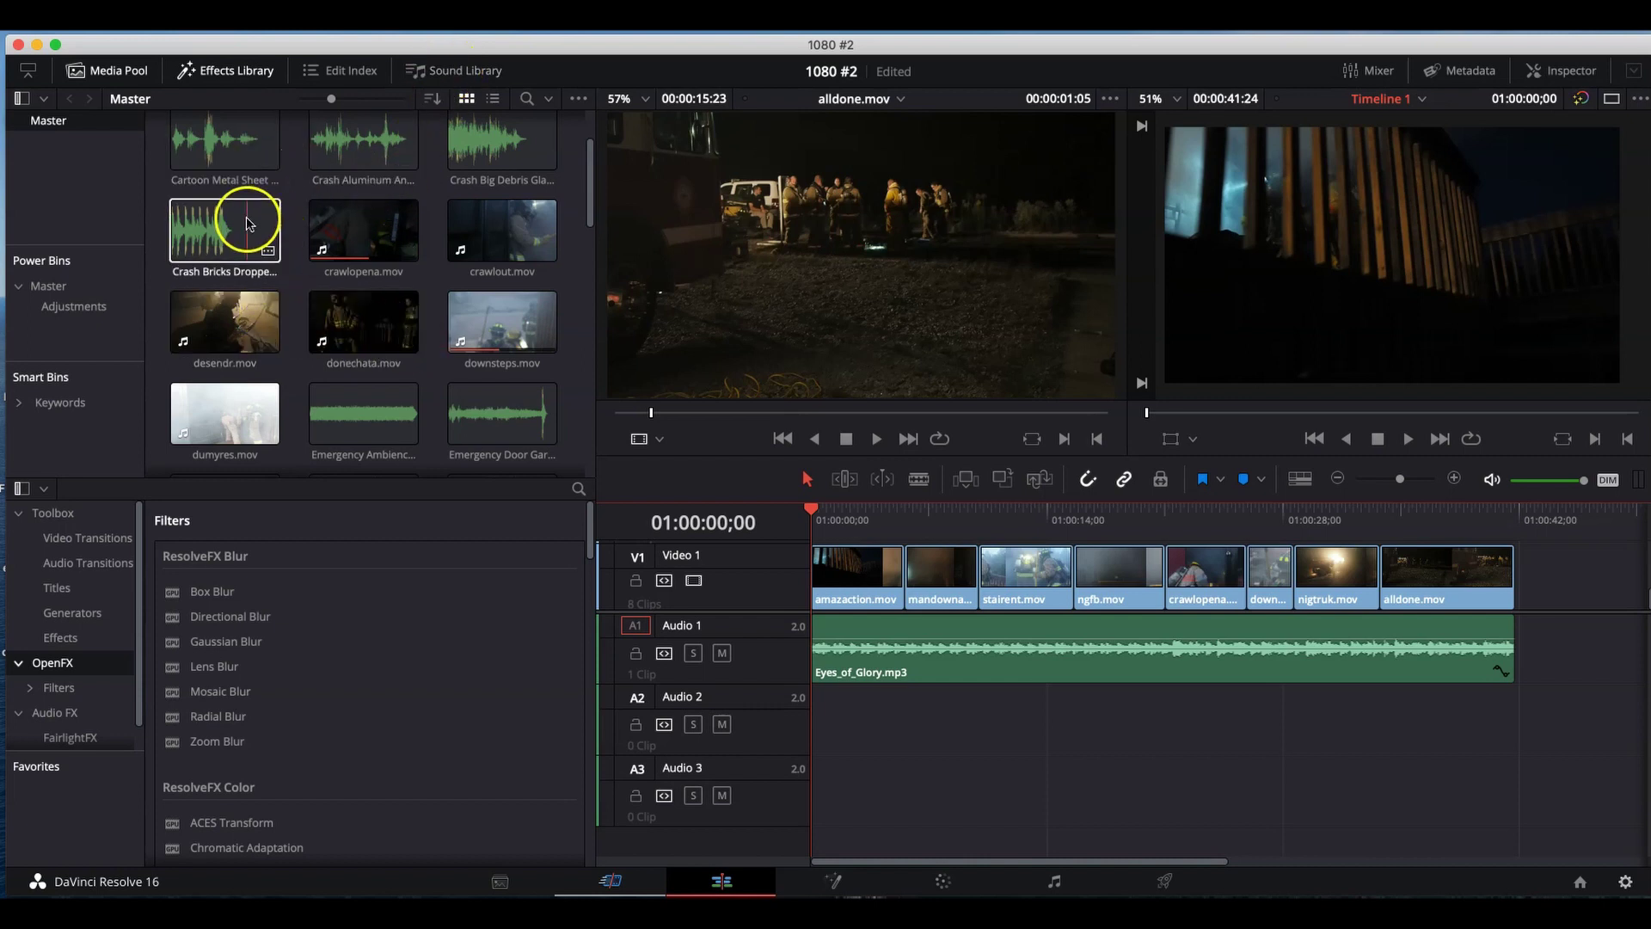
pyautogui.click(447, 241)
pyautogui.click(440, 72)
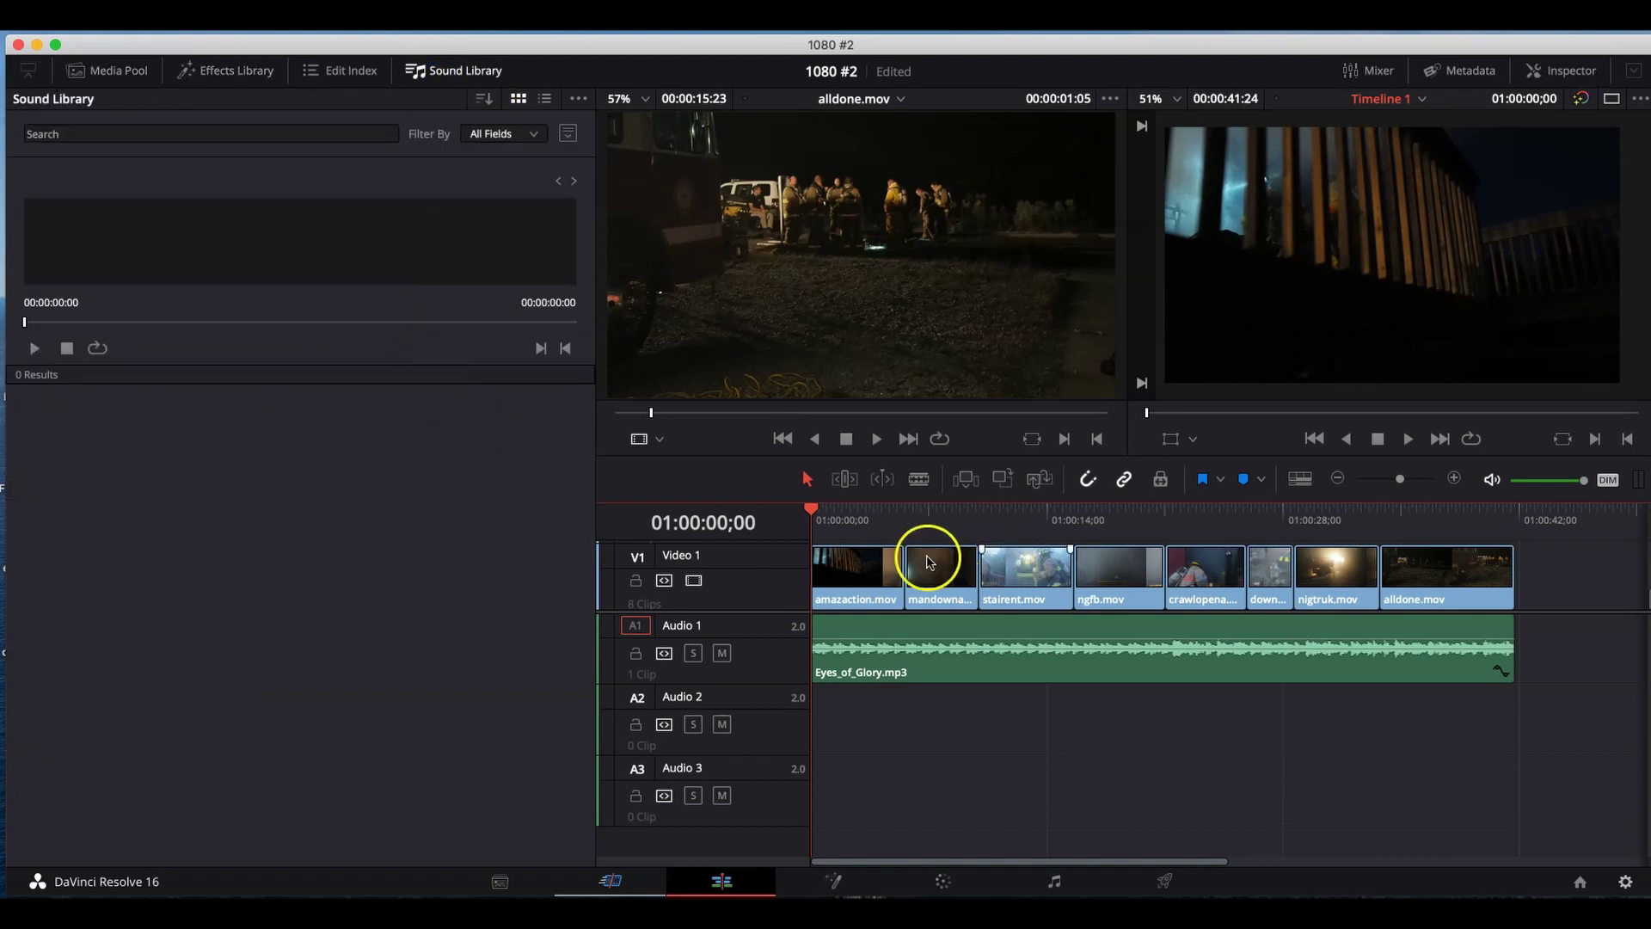
pyautogui.press('space')
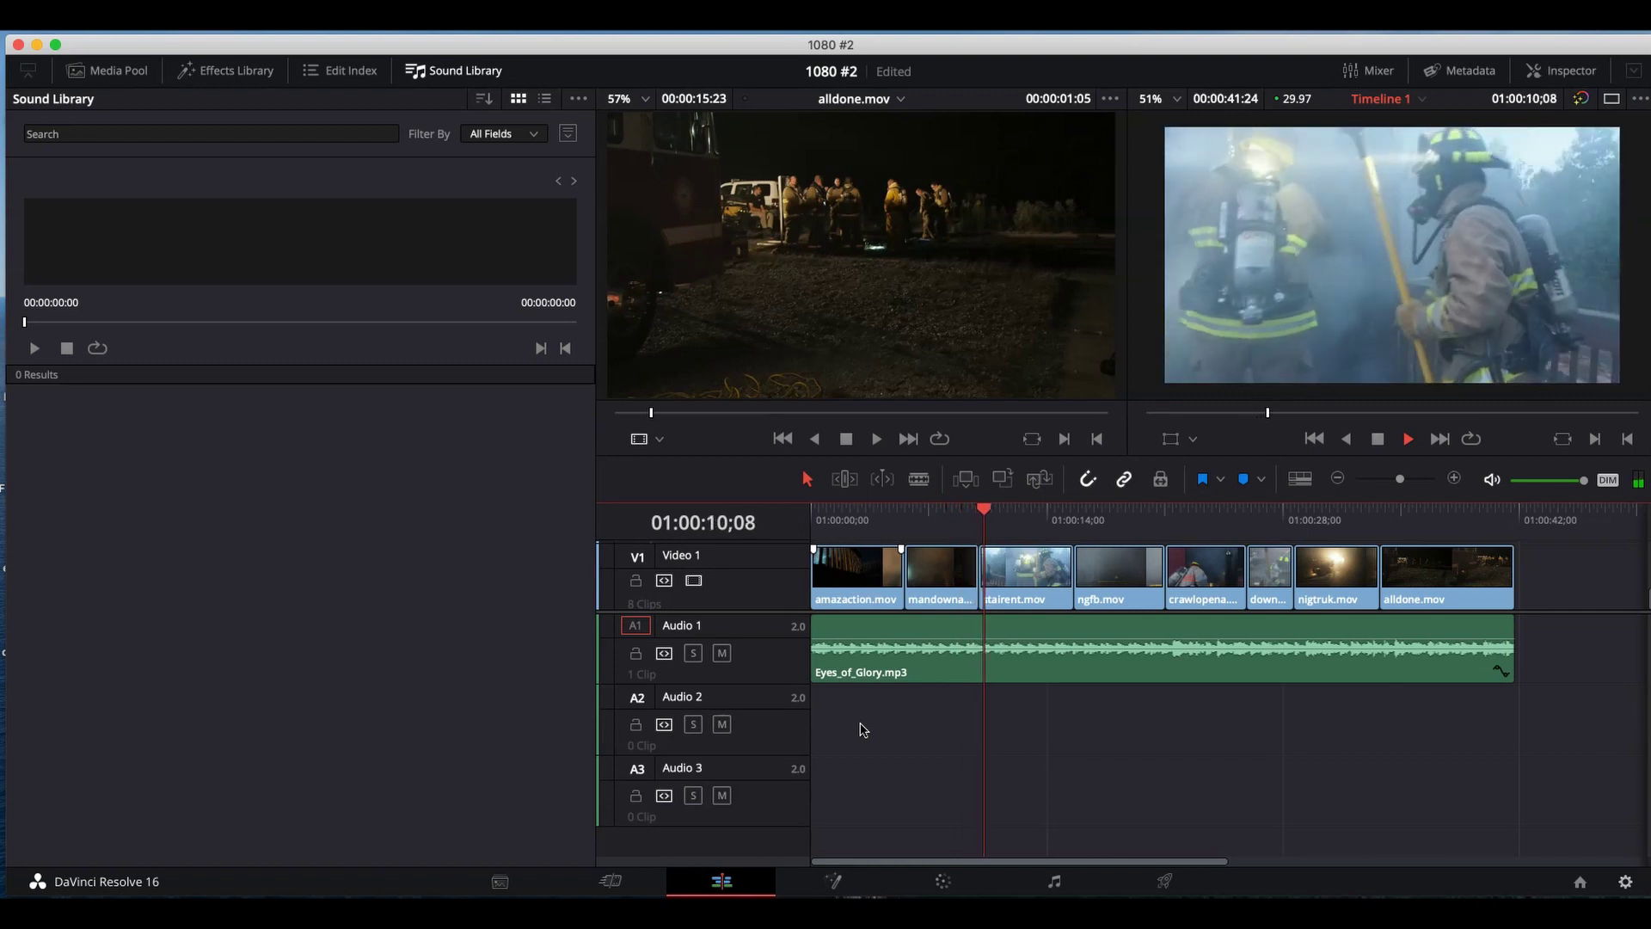
pyautogui.click(1021, 648)
pyautogui.click(993, 510)
pyautogui.moveTo(993, 514); pyautogui.dragTo(844, 514)
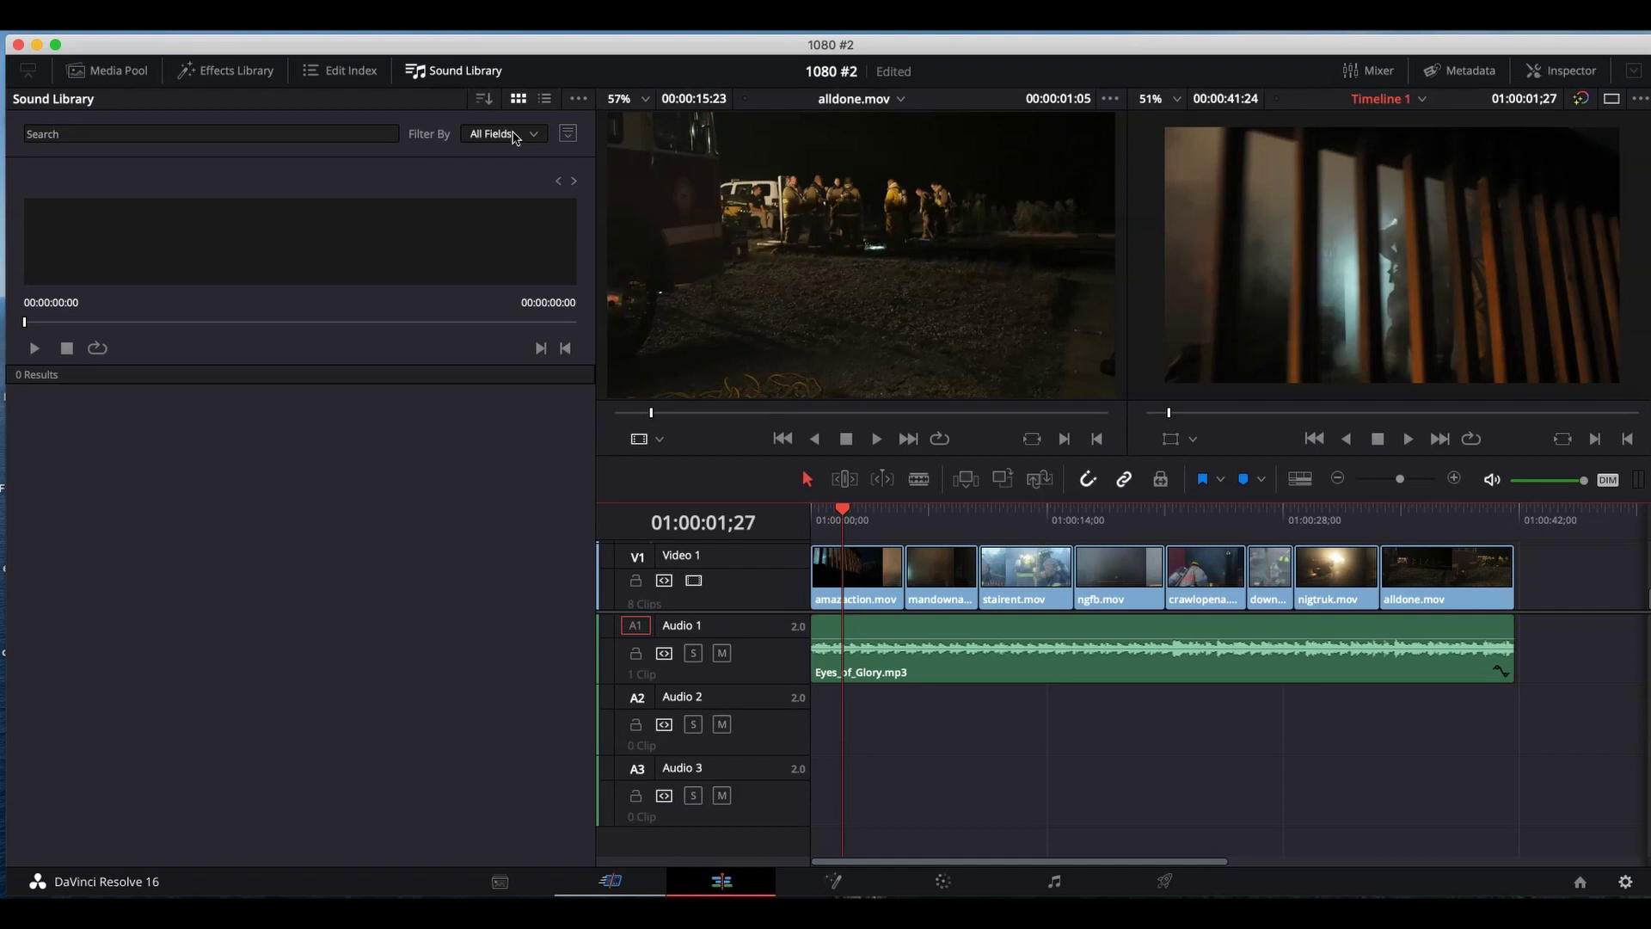
# - Toggle the Sound Library's database choice open and closed
pyautogui.click(568, 134)
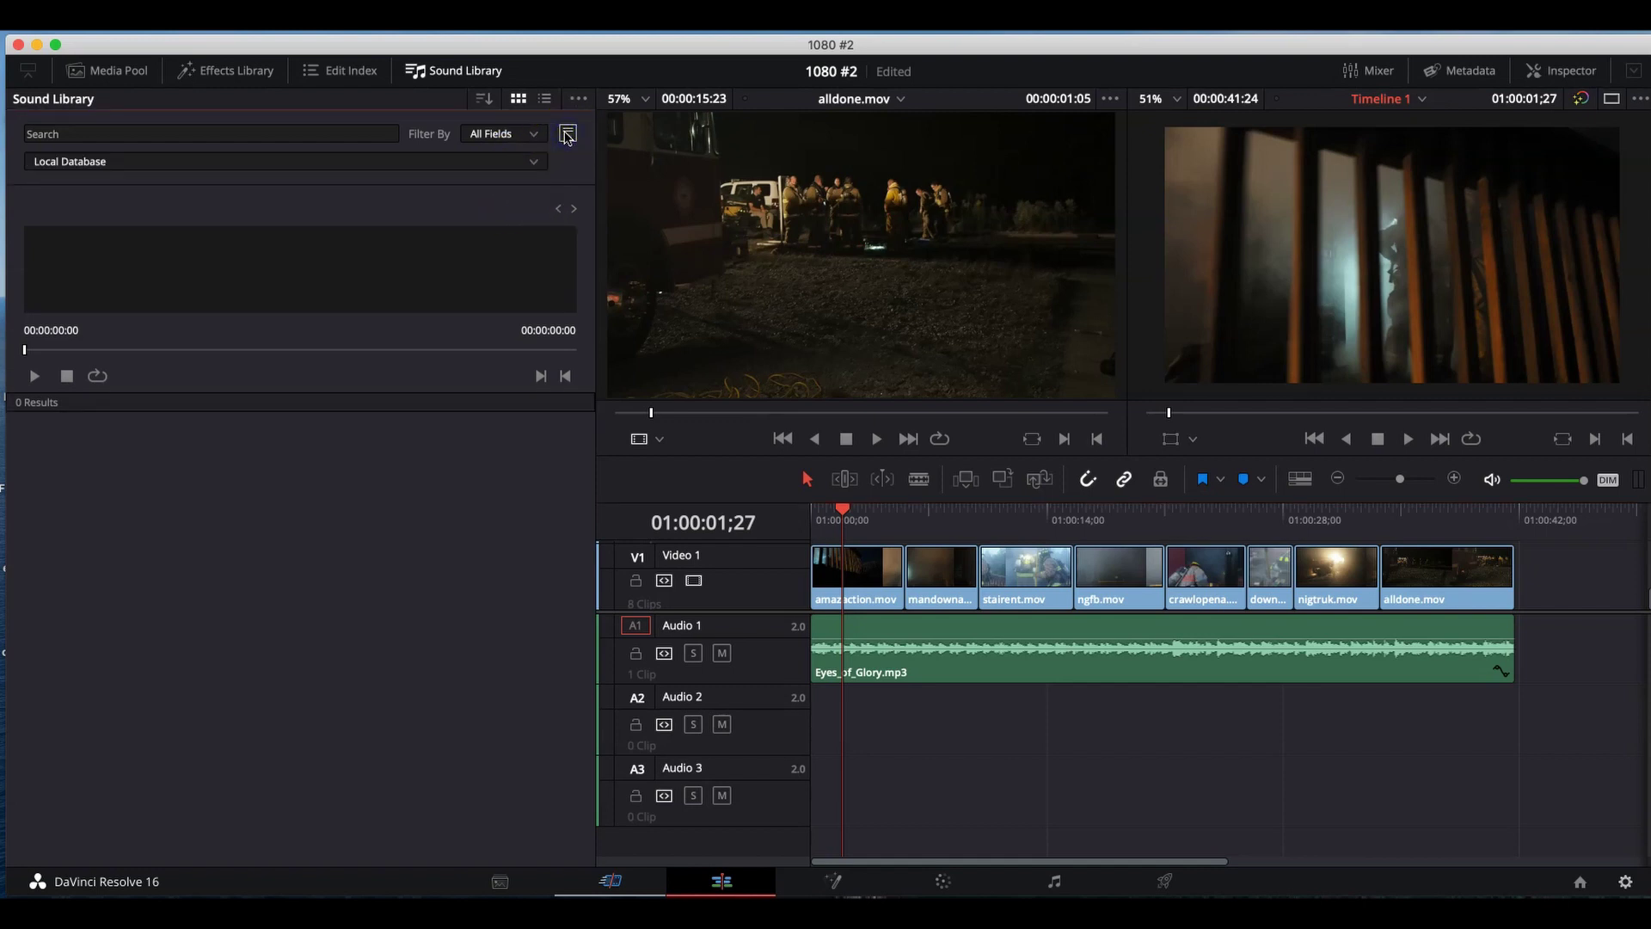
pyautogui.click(567, 134)
pyautogui.click(569, 137)
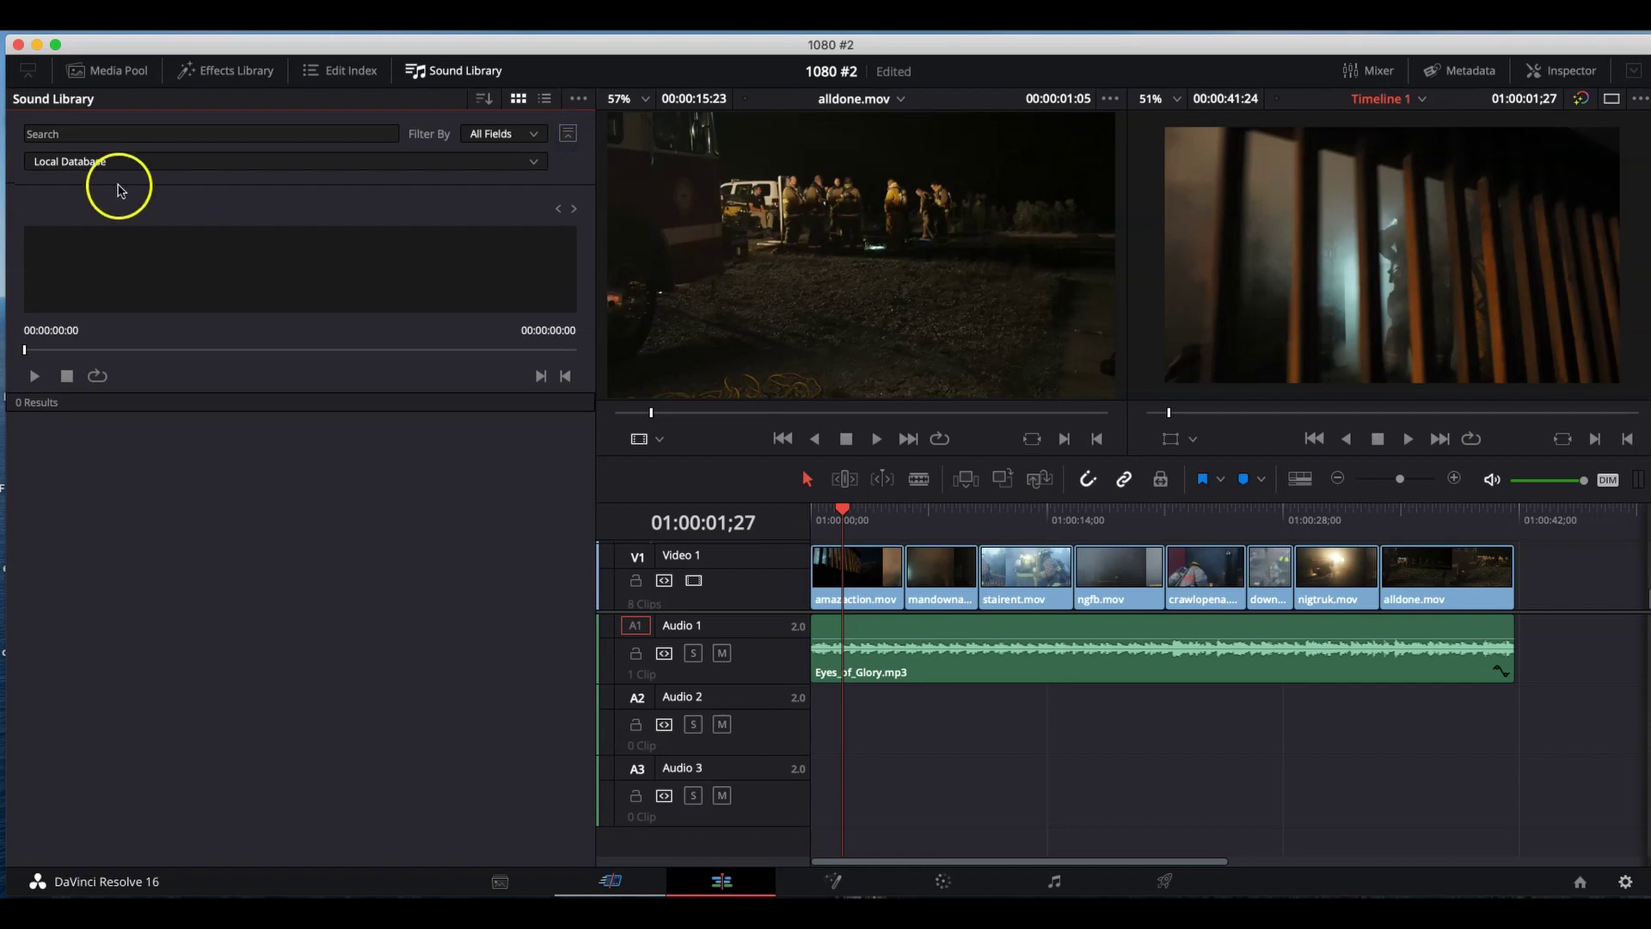
pyautogui.click(567, 134)
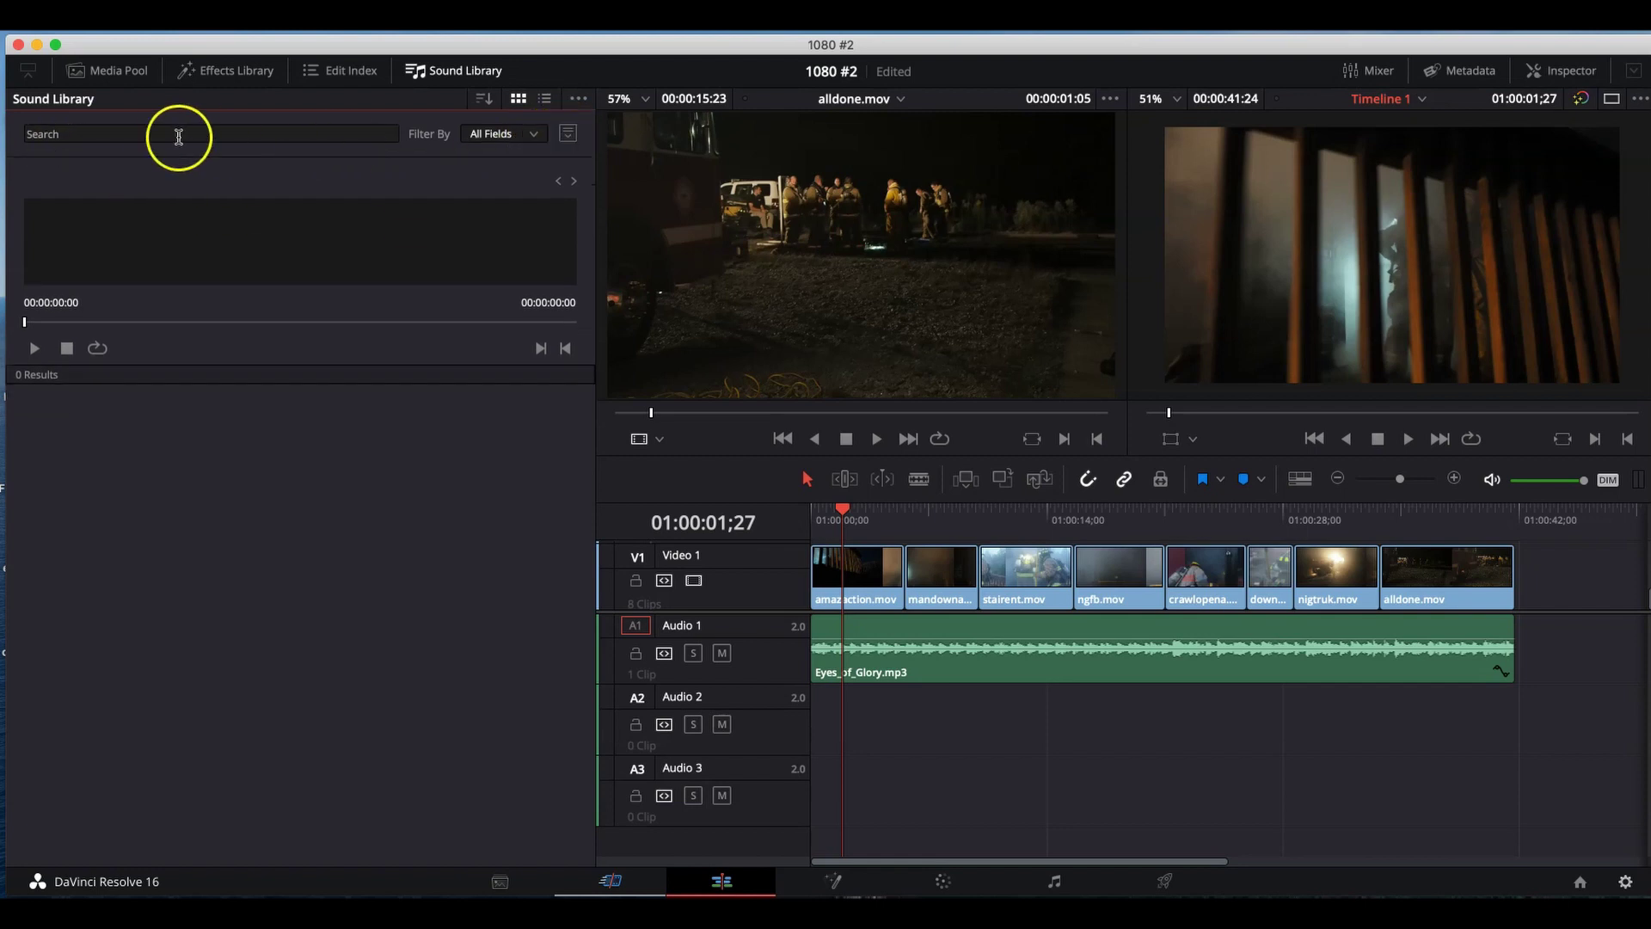
# - Search the Sound Library for 'fire' and scroll through the 158 results
pyautogui.click(145, 134)
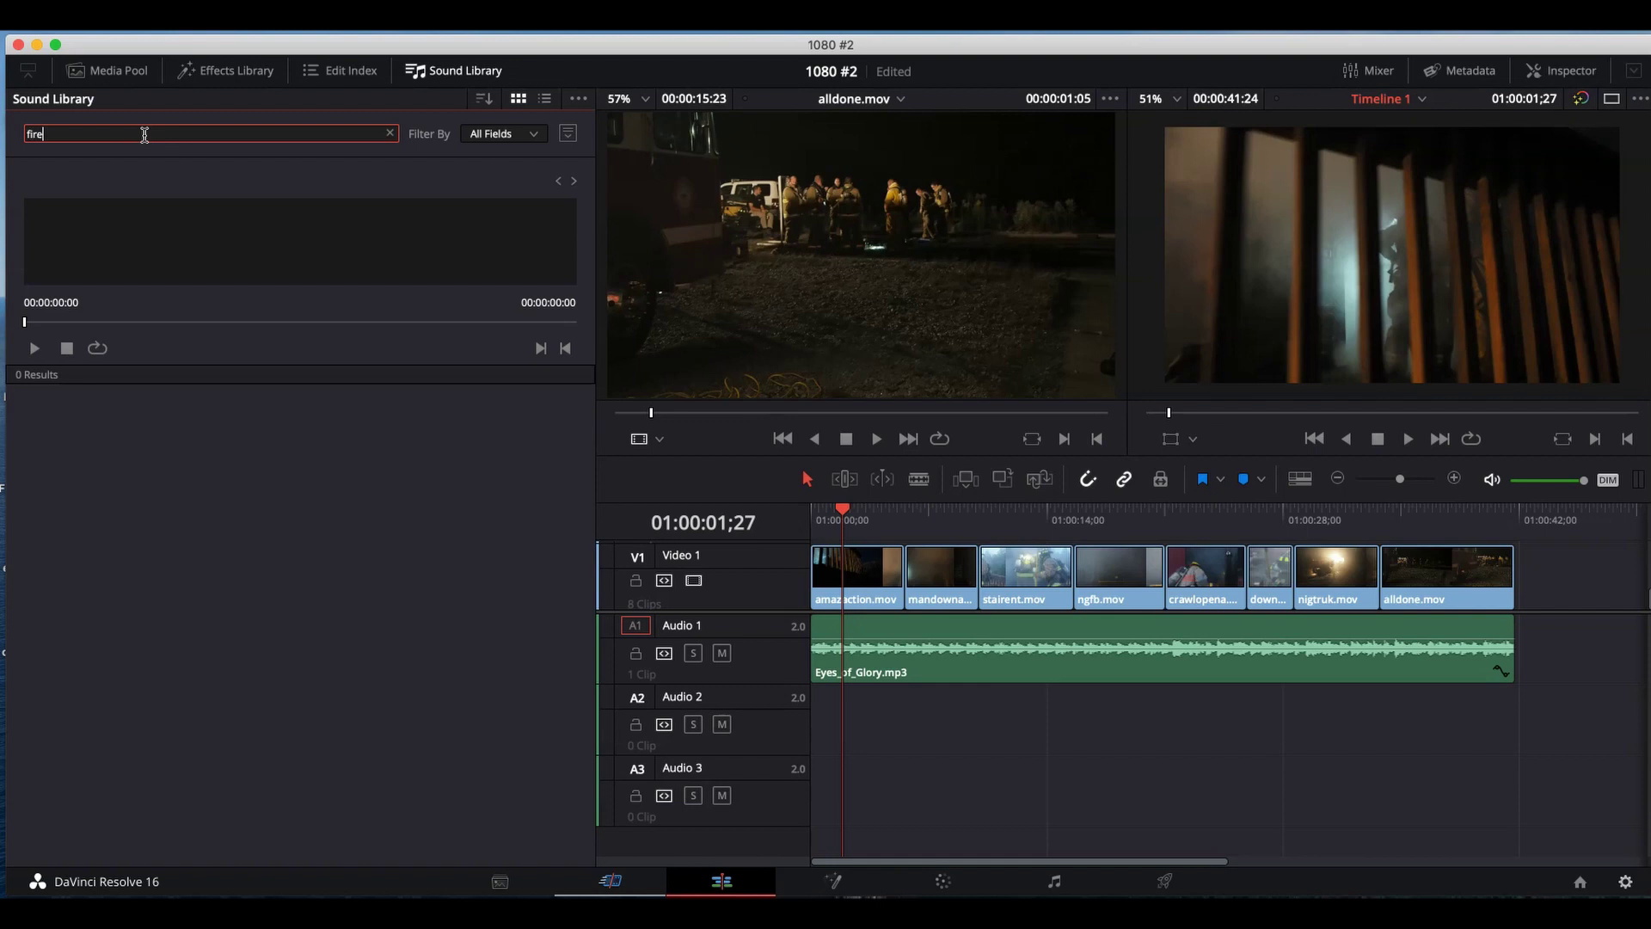
pyautogui.press('Return')
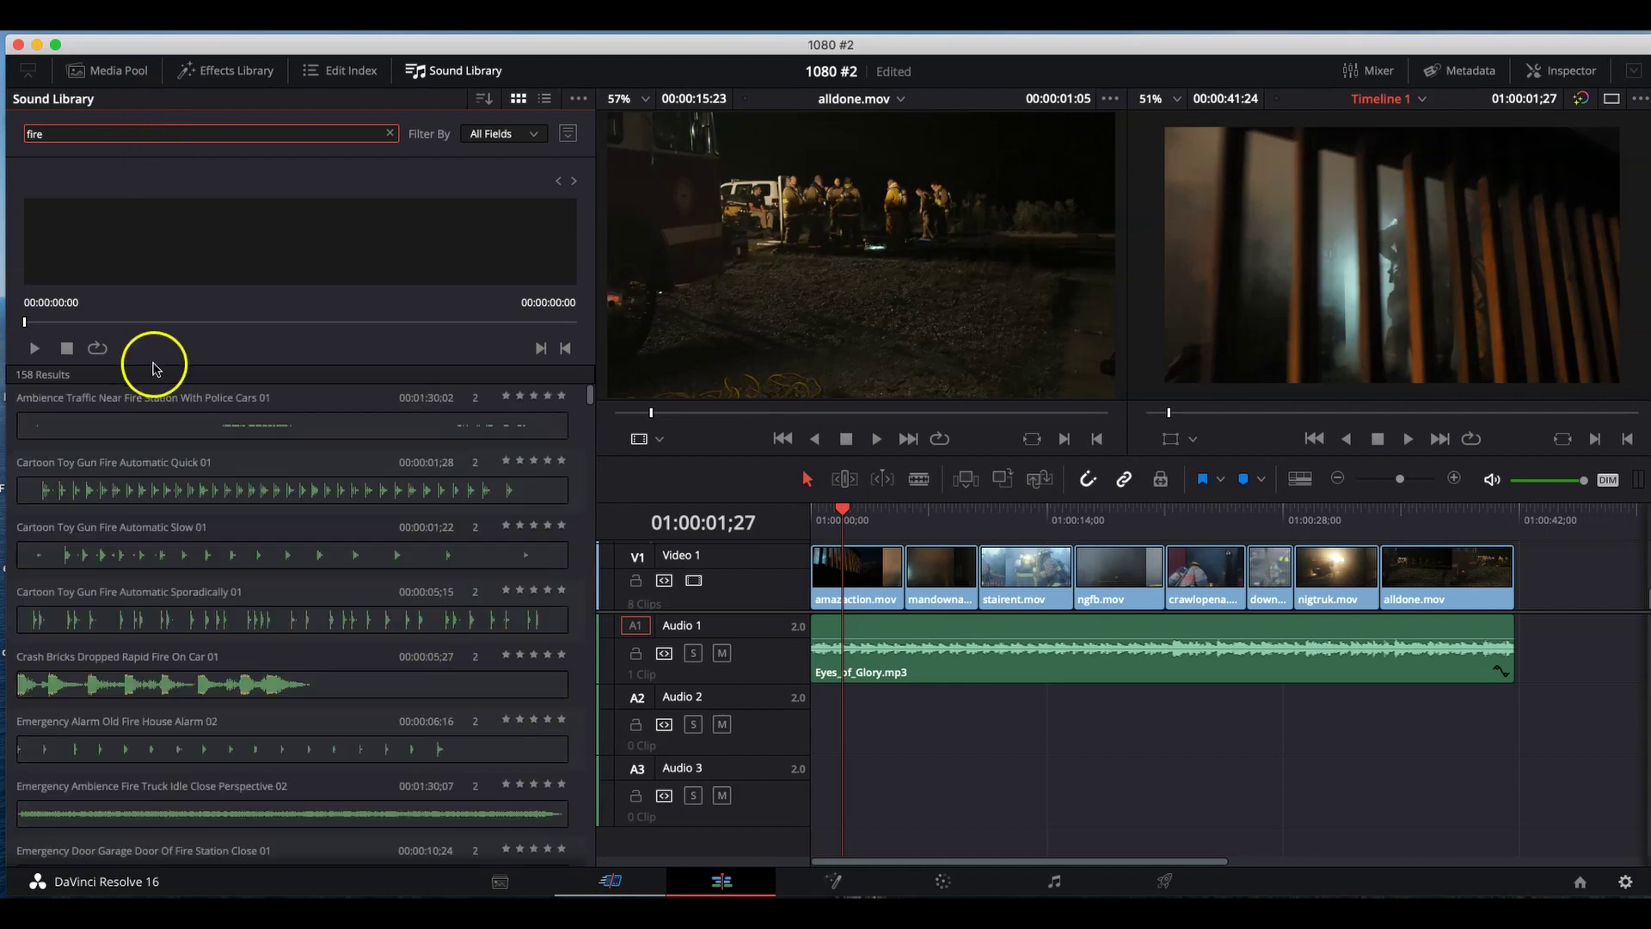
pyautogui.scroll(-6, 344, 421)
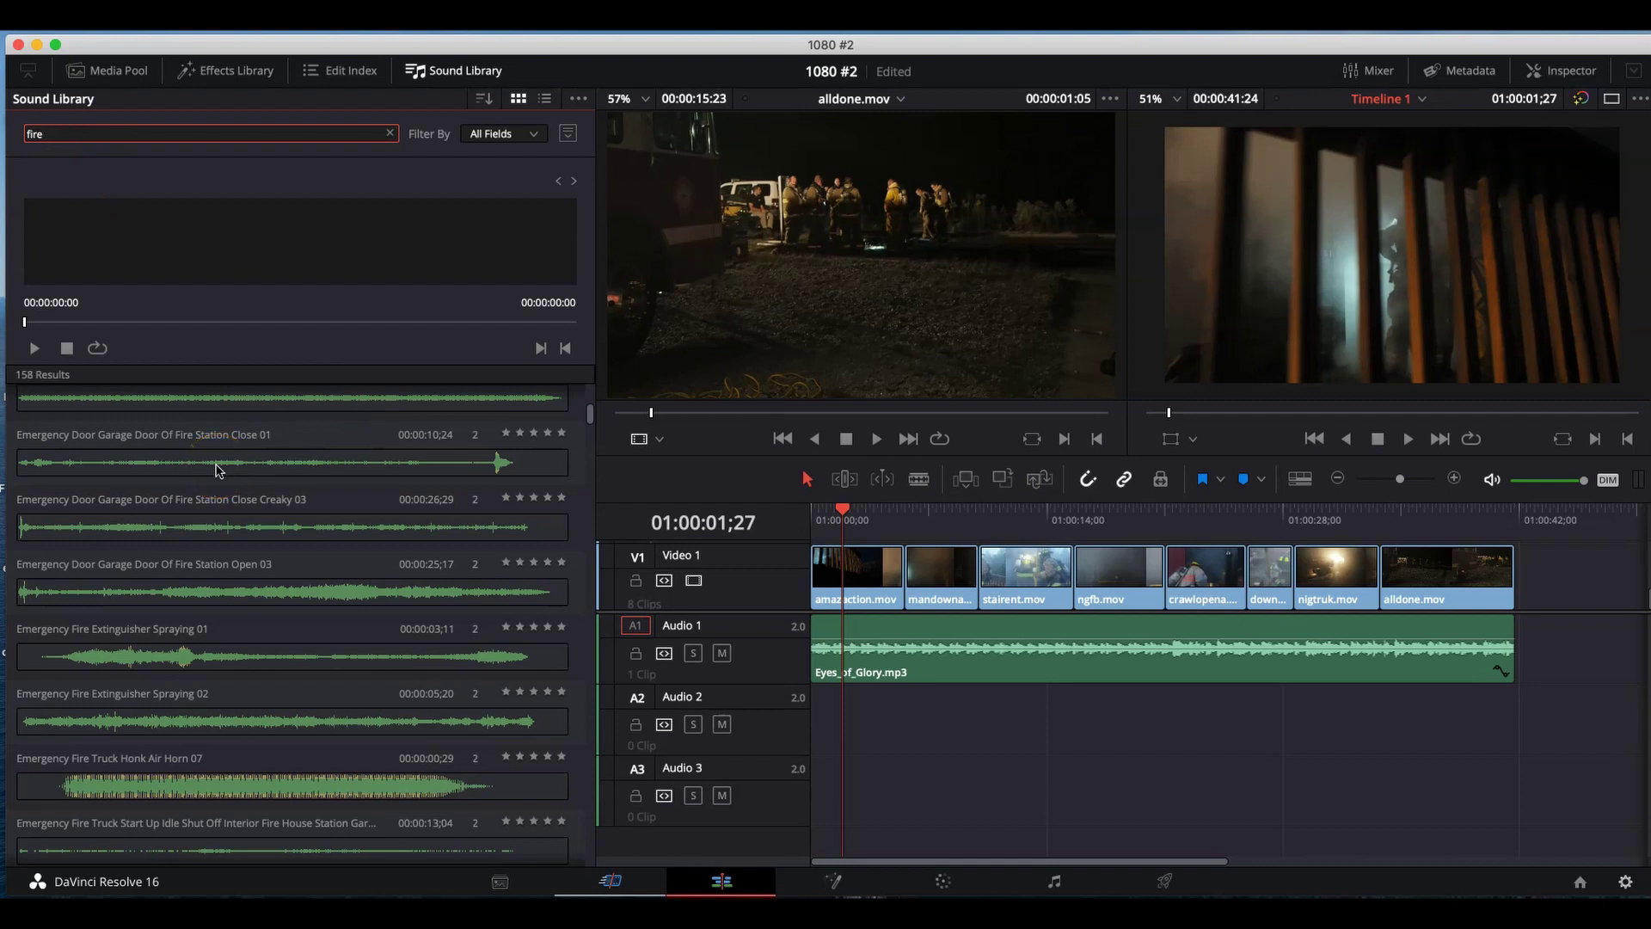
pyautogui.scroll(-5, 216, 470)
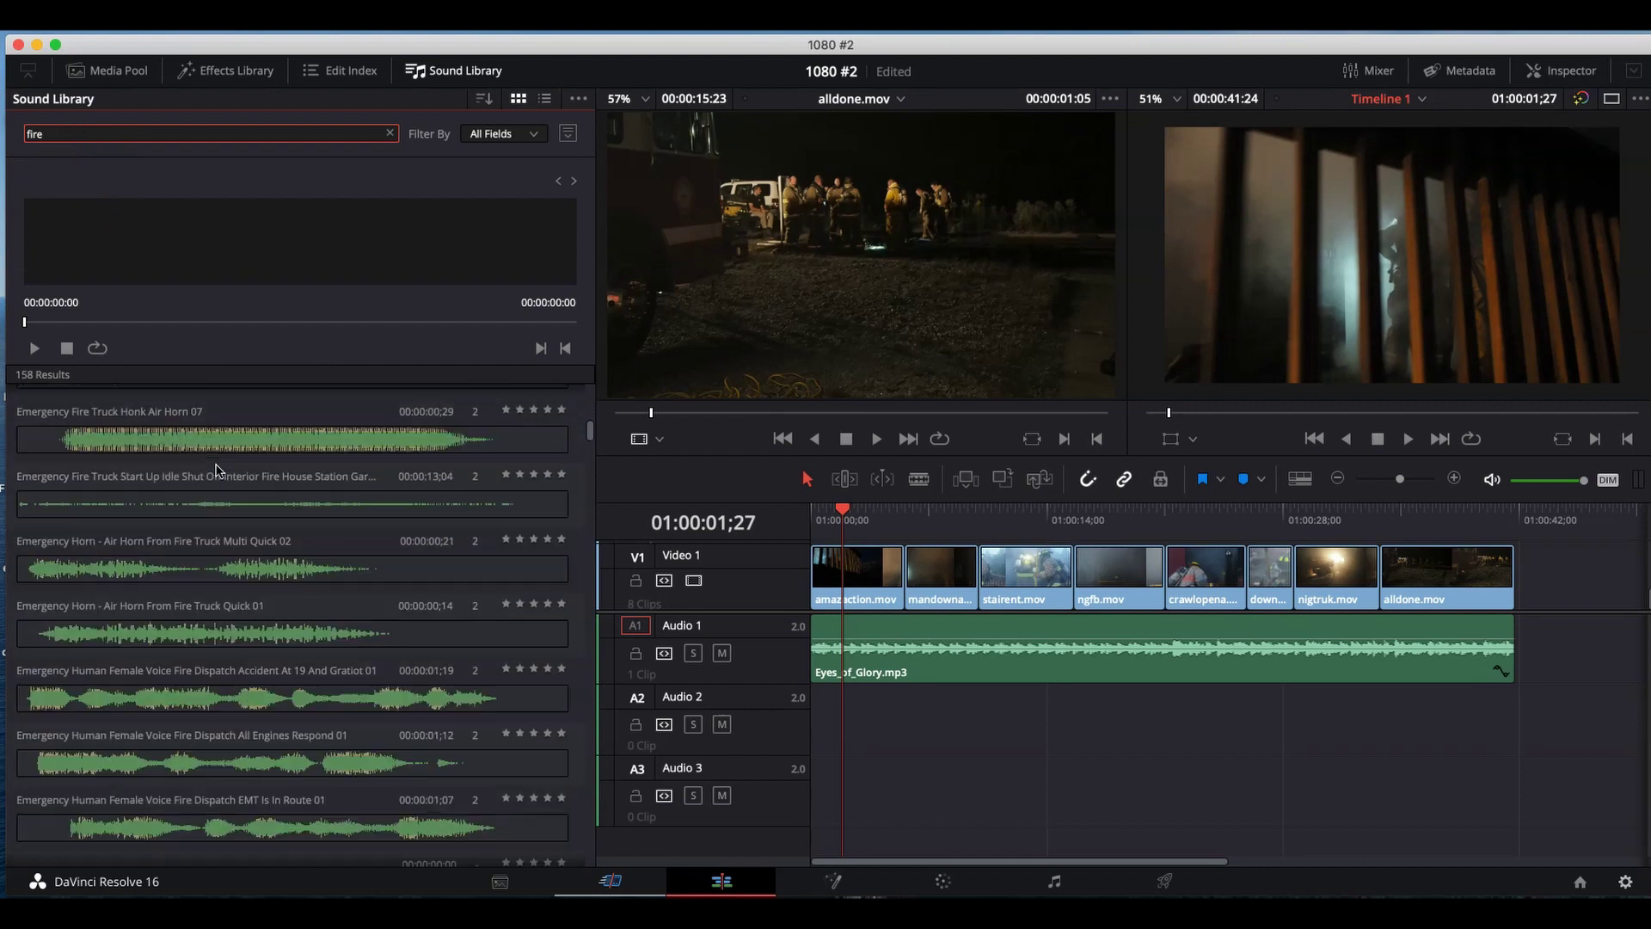
pyautogui.scroll(-3, 216, 471)
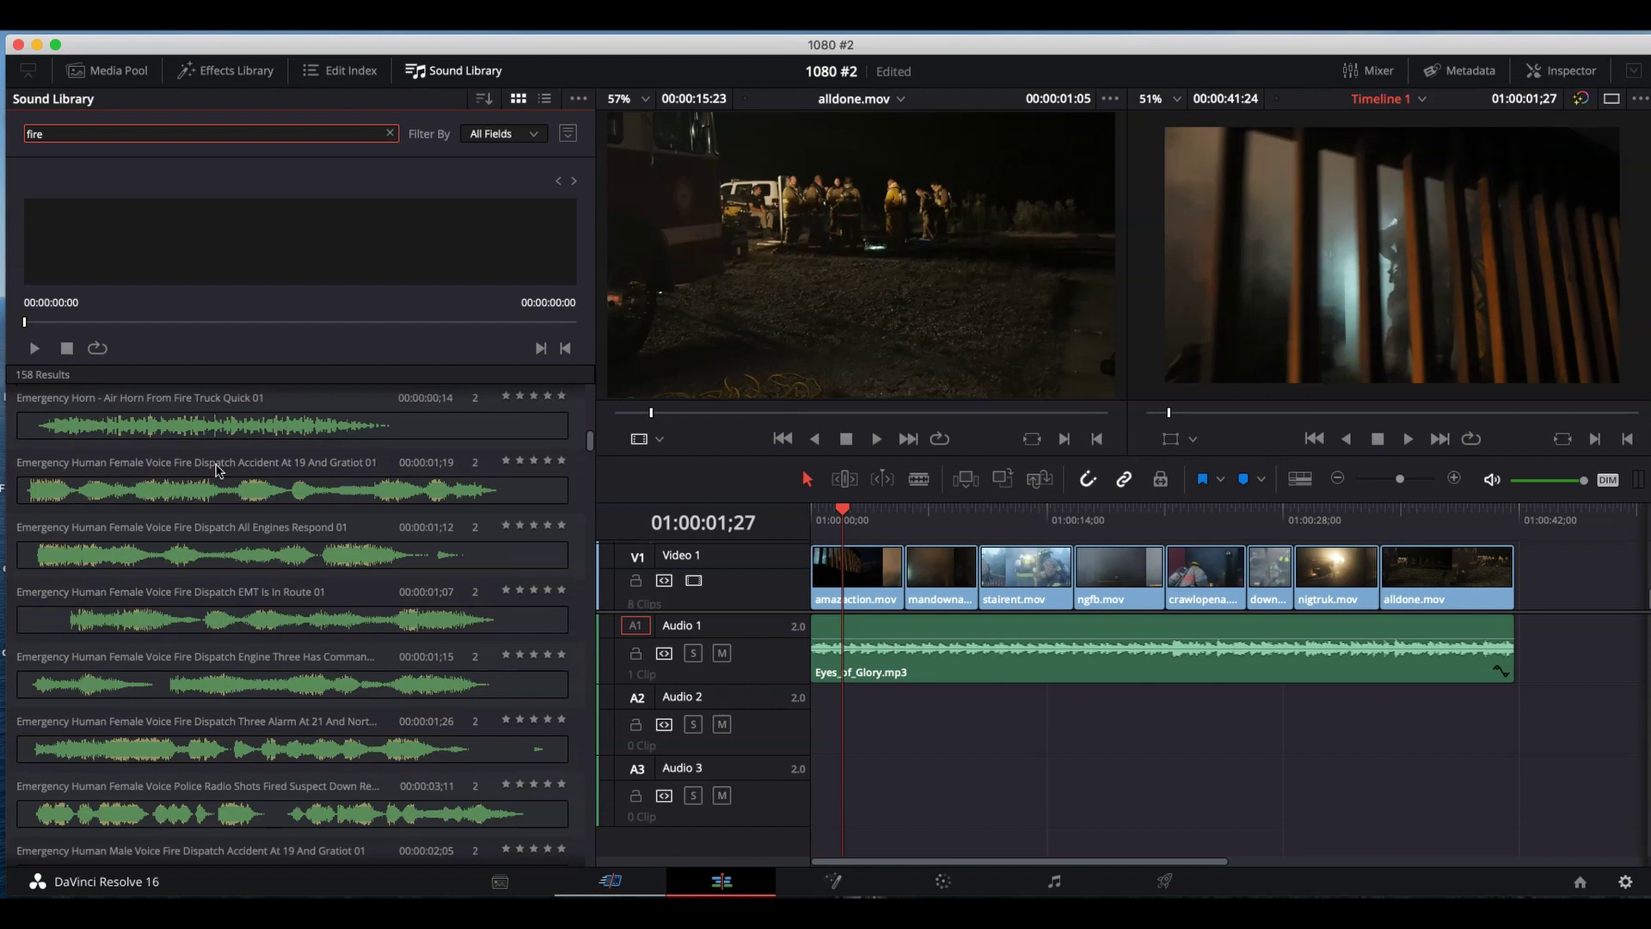
# - Preview the EMT clip, put All Engines Respond 01 on Audio 2 near the start, then play from the top
pyautogui.click(139, 616)
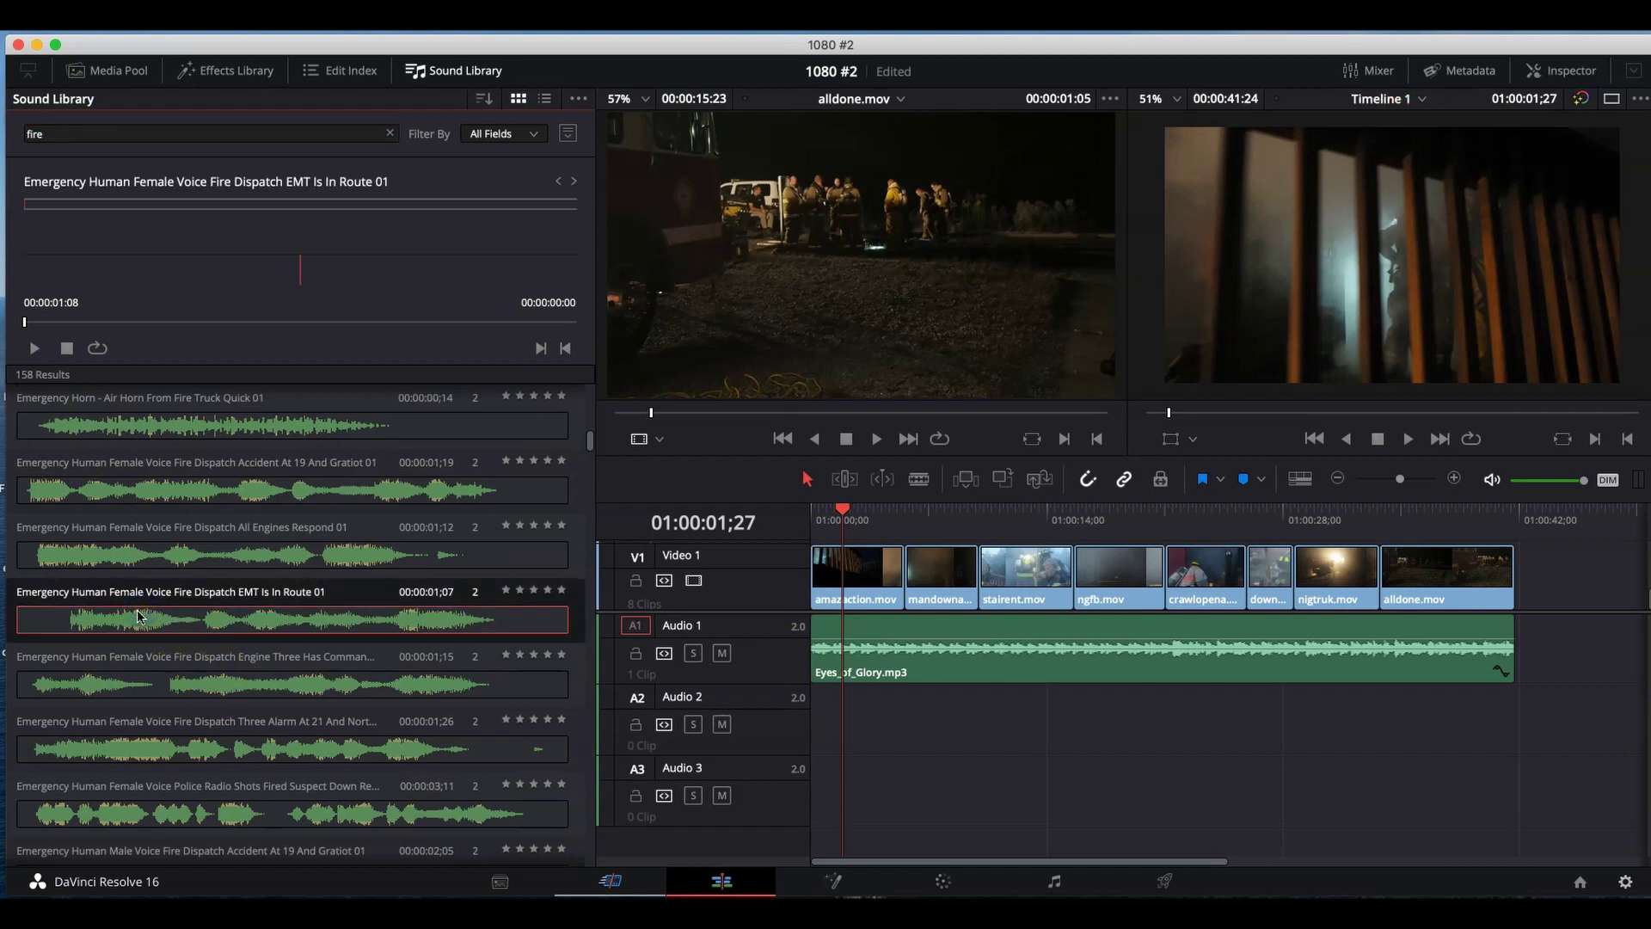
pyautogui.moveTo(136, 611); pyautogui.dragTo(854, 757)
pyautogui.click(105, 554)
pyautogui.moveTo(854, 691); pyautogui.dragTo(852, 708)
pyautogui.click(818, 514)
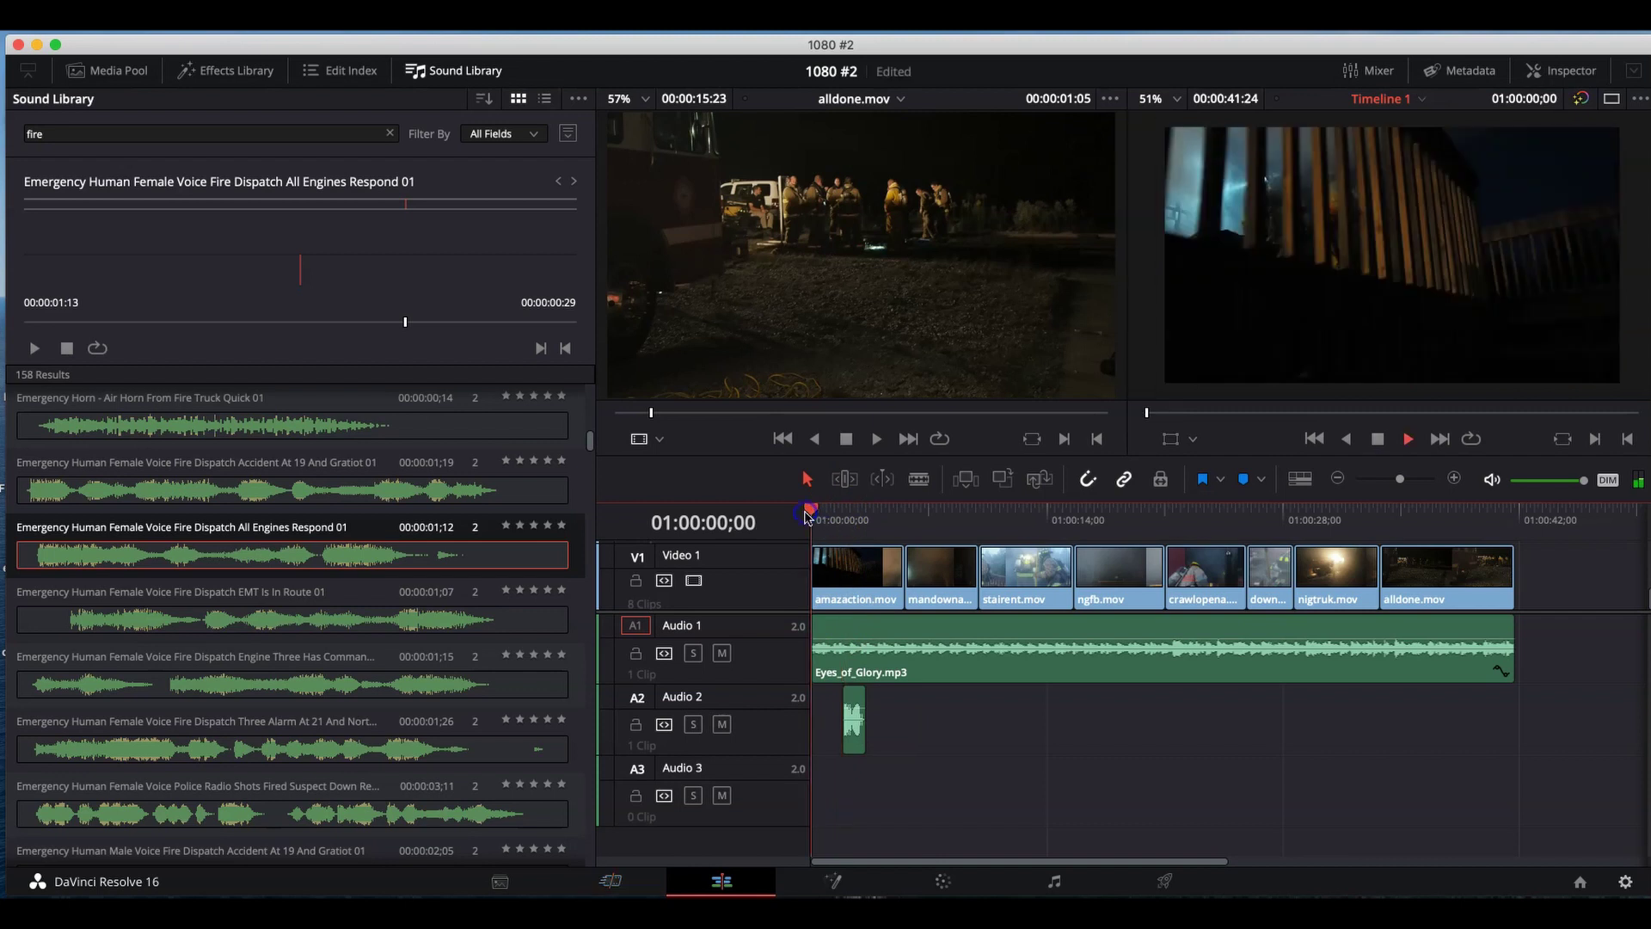
pyautogui.press('space')
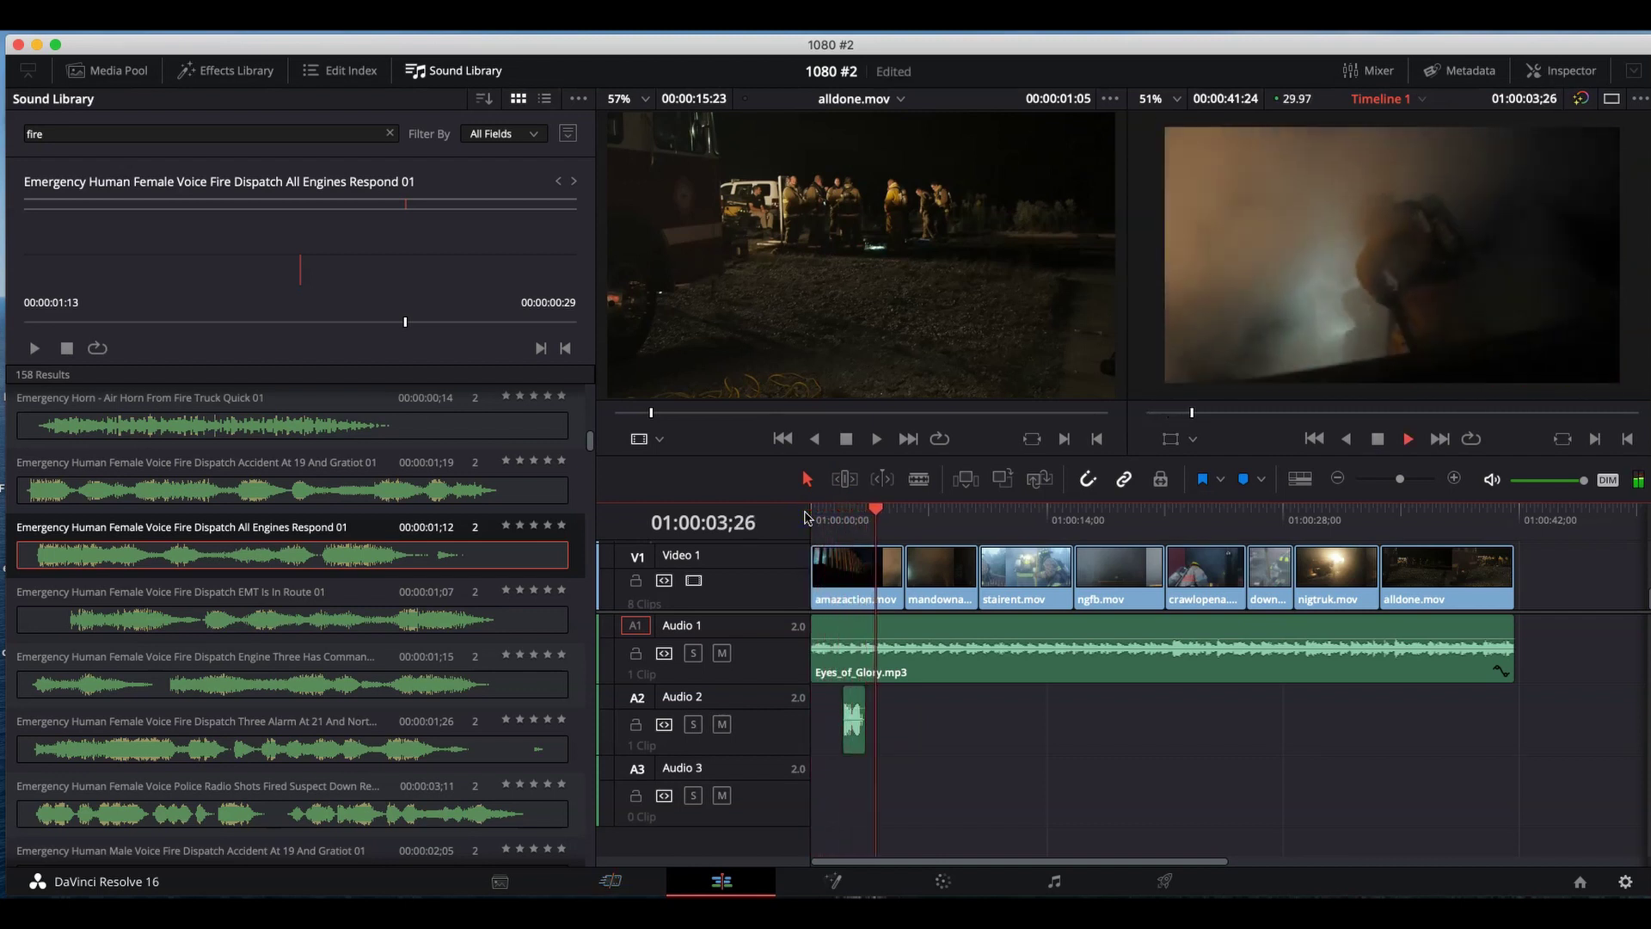
# - Stop playback, search for 'burning', and audition Fire Torch Burning Long 01
pyautogui.press('space')
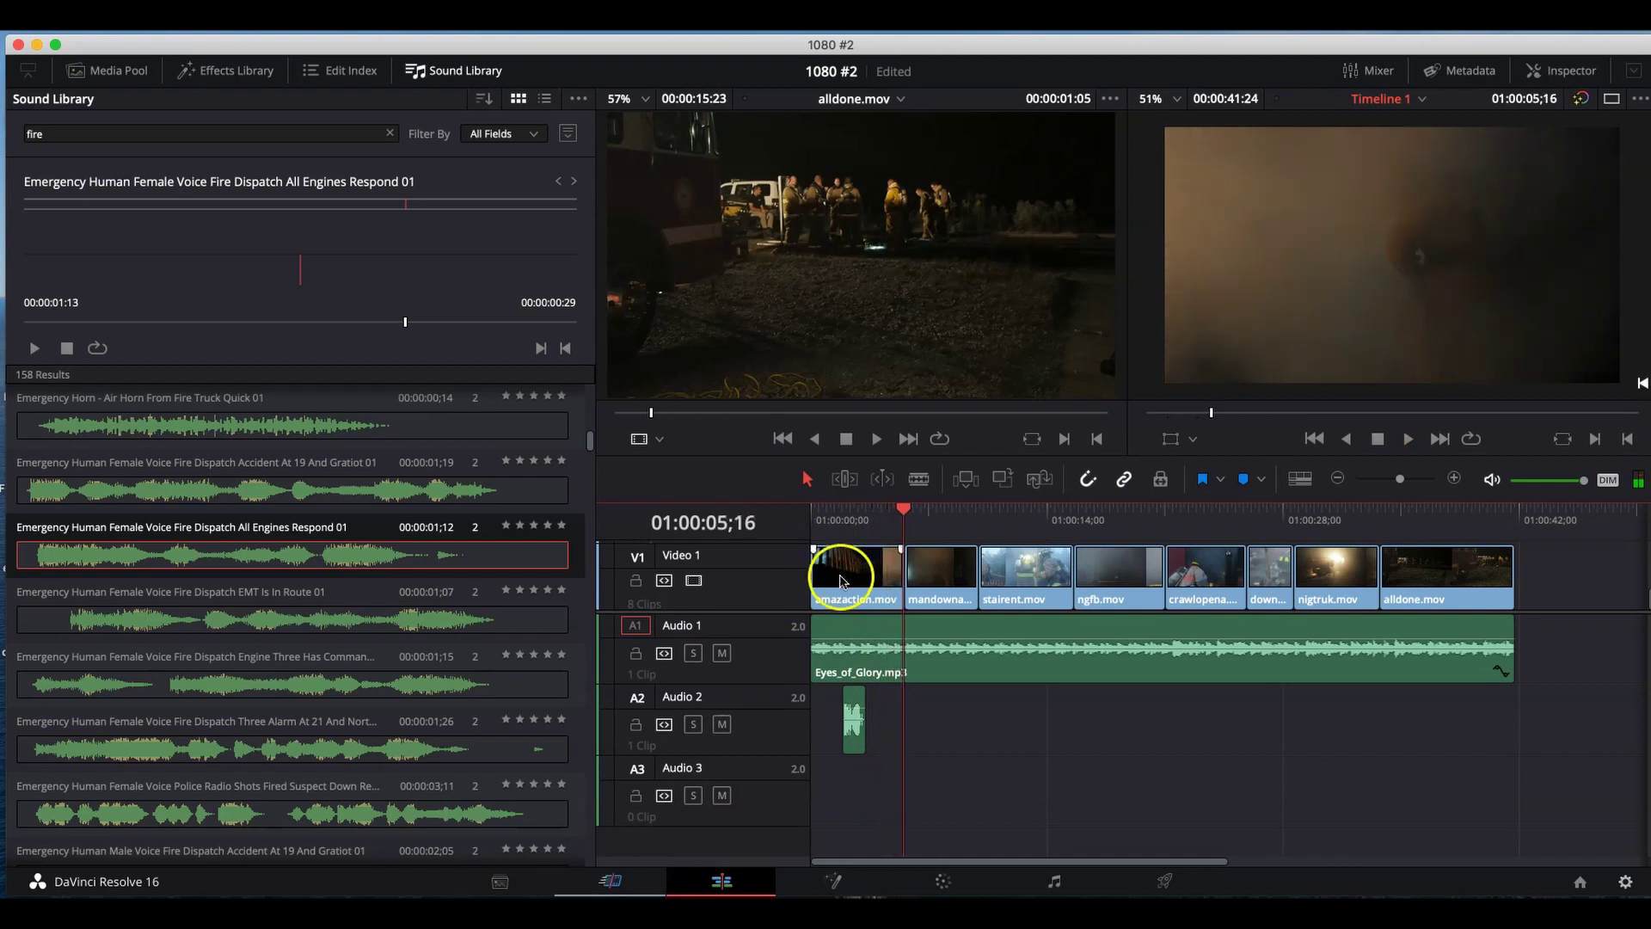
pyautogui.click(103, 140)
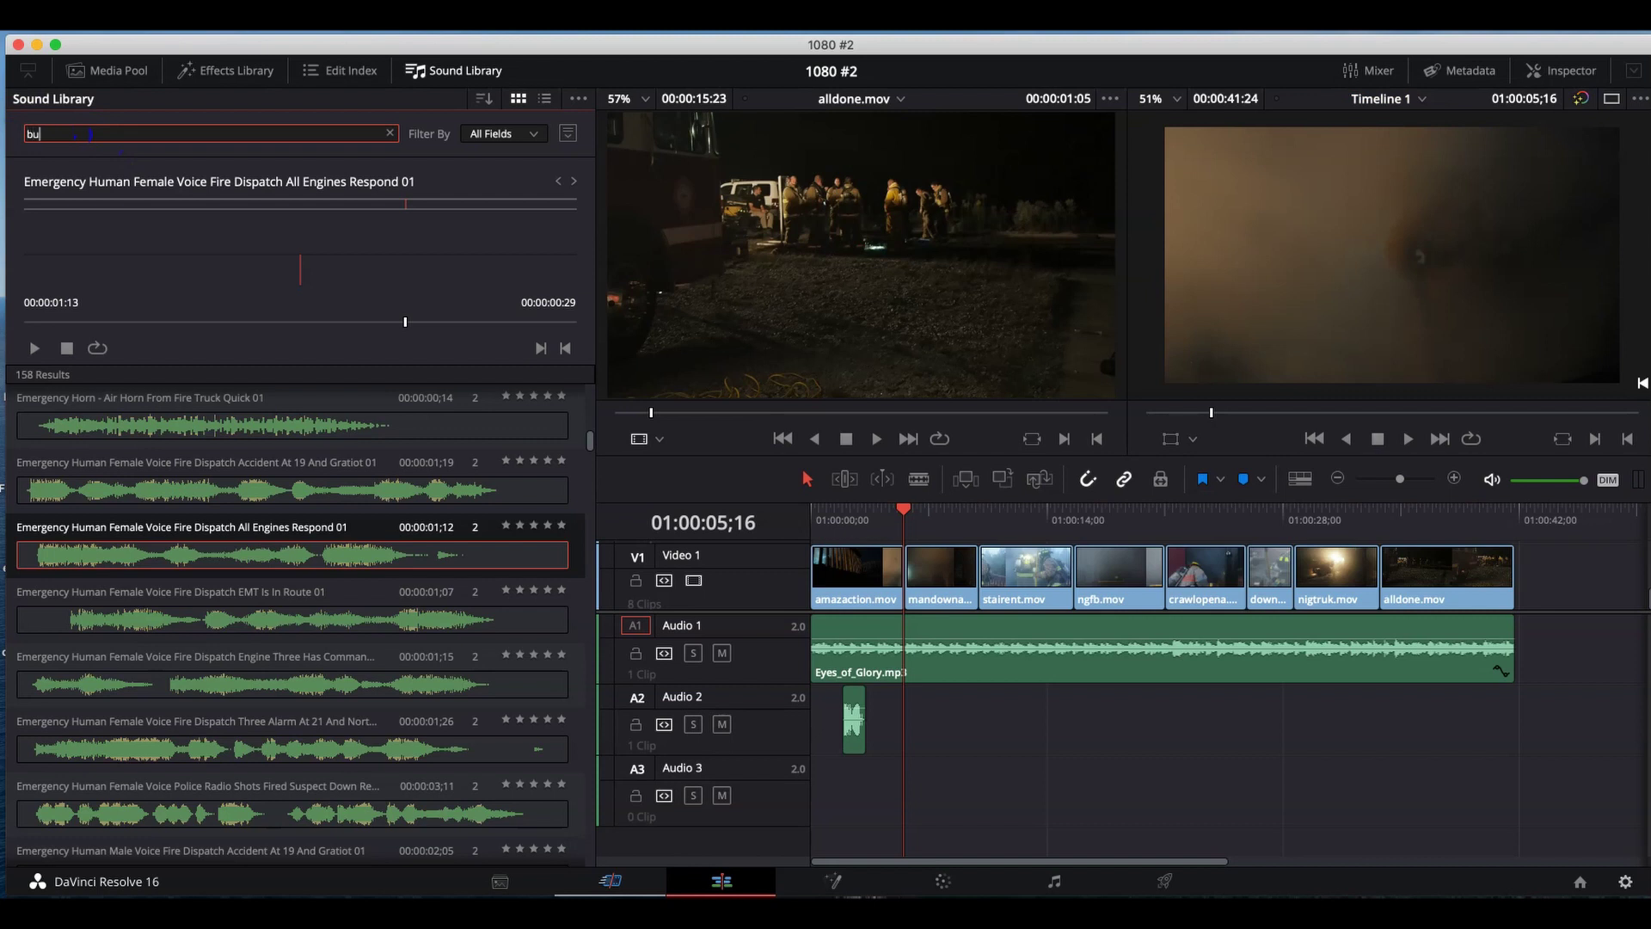
pyautogui.write('burning')
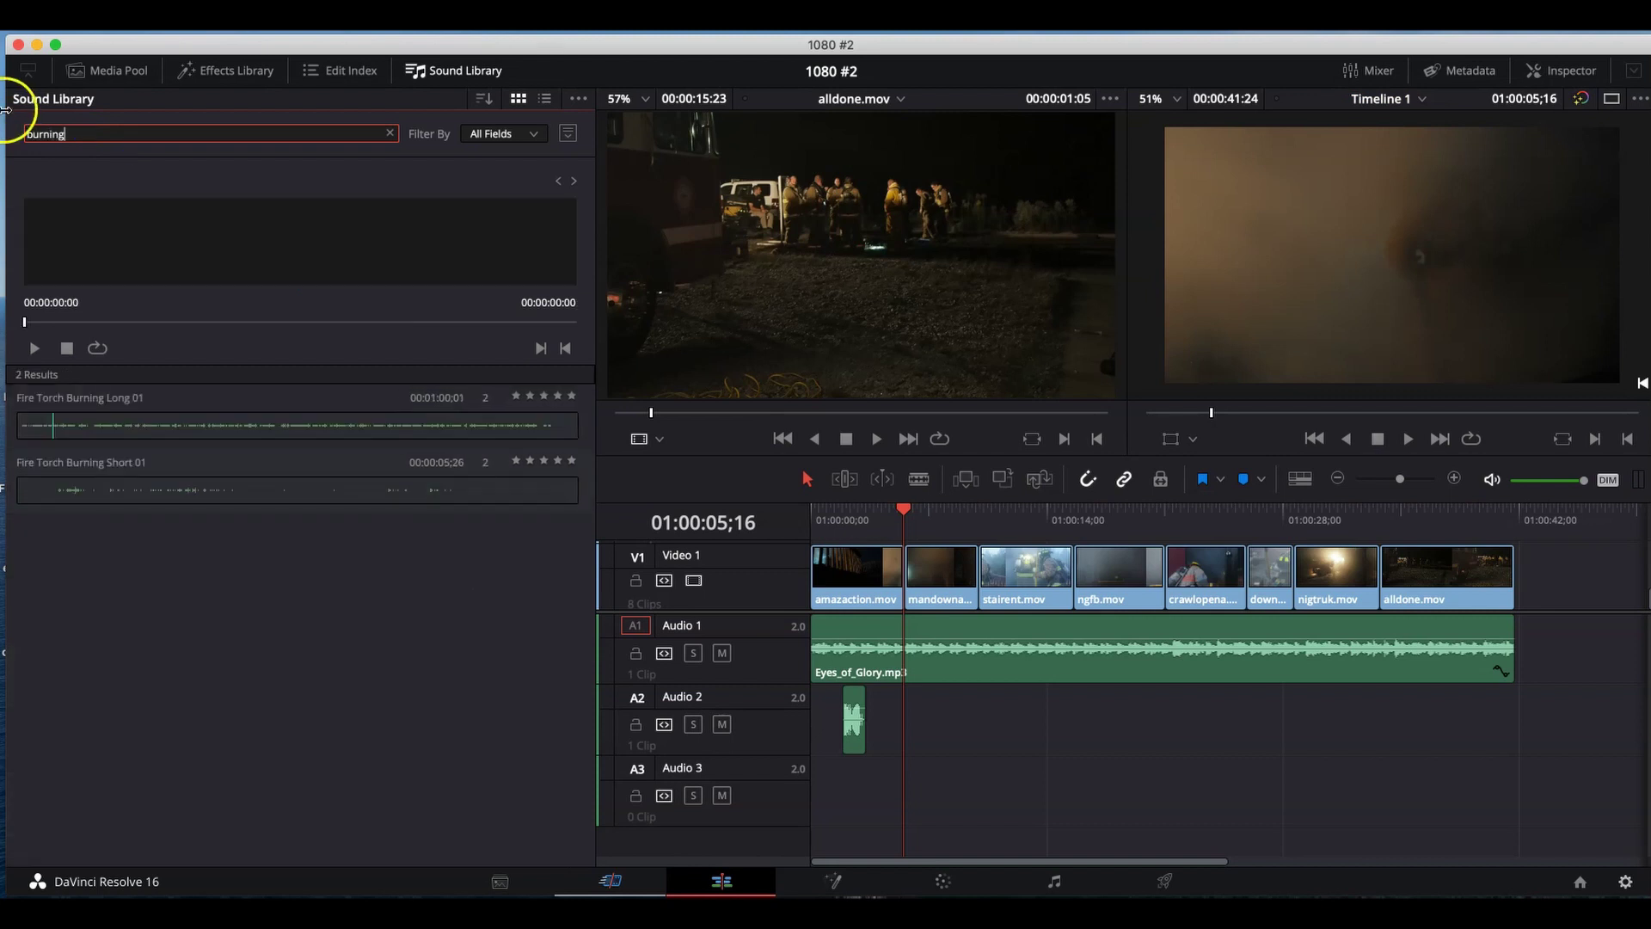
pyautogui.click(94, 427)
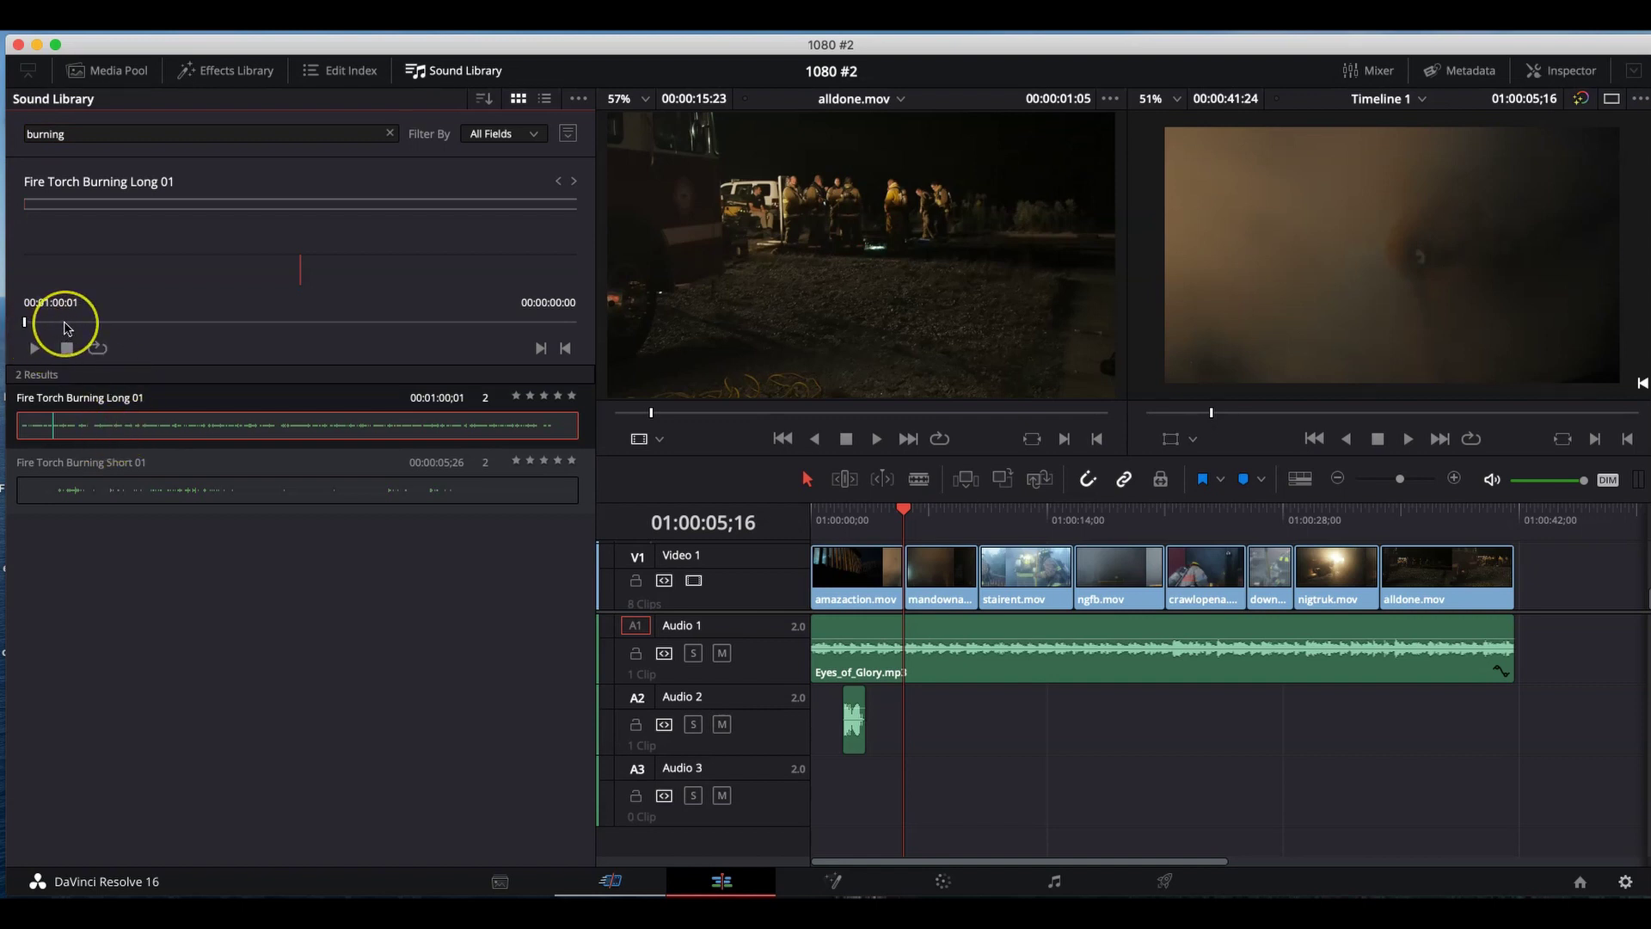
pyautogui.press('space')
# - Place Fire Torch Burning Long 01 on Audio 2 and trim it down to a few seconds
pyautogui.moveTo(118, 429)
pyautogui.mouseDown()
pyautogui.moveTo(327, 468)
pyautogui.moveTo(860, 647)
pyautogui.moveTo(914, 725)
pyautogui.mouseUp()
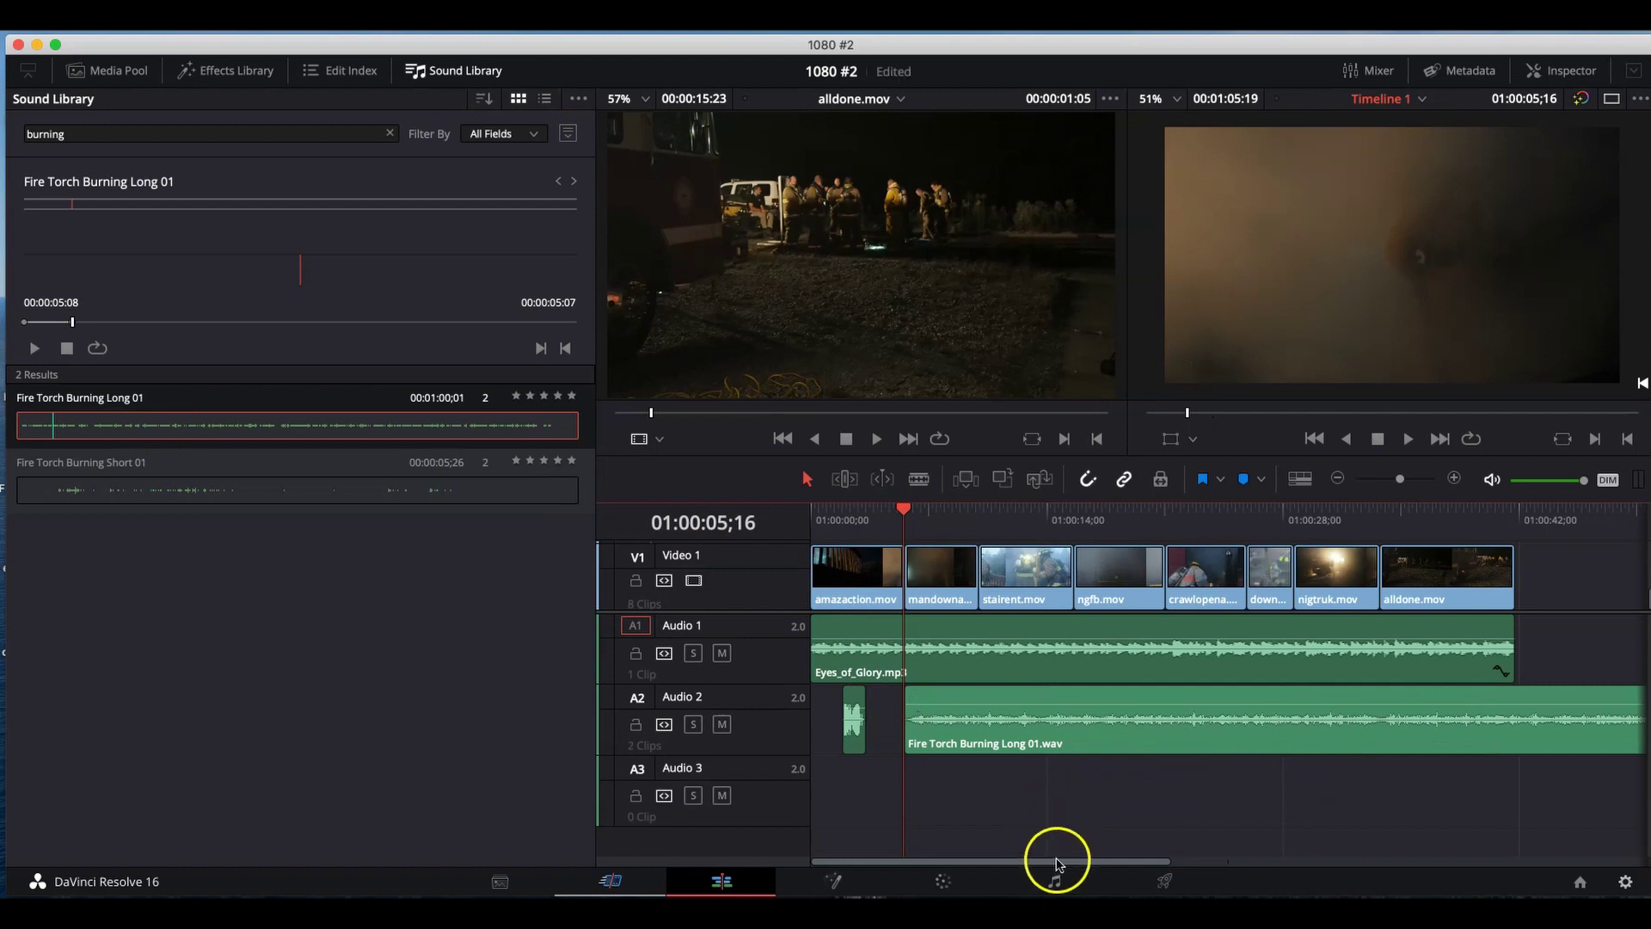
pyautogui.moveTo(1058, 860); pyautogui.dragTo(1231, 851)
pyautogui.moveTo(1512, 712)
pyautogui.mouseDown()
pyautogui.moveTo(1092, 726)
pyautogui.moveTo(860, 712)
pyautogui.moveTo(873, 718)
pyautogui.mouseUp()
pyautogui.moveTo(1099, 860); pyautogui.dragTo(867, 847)
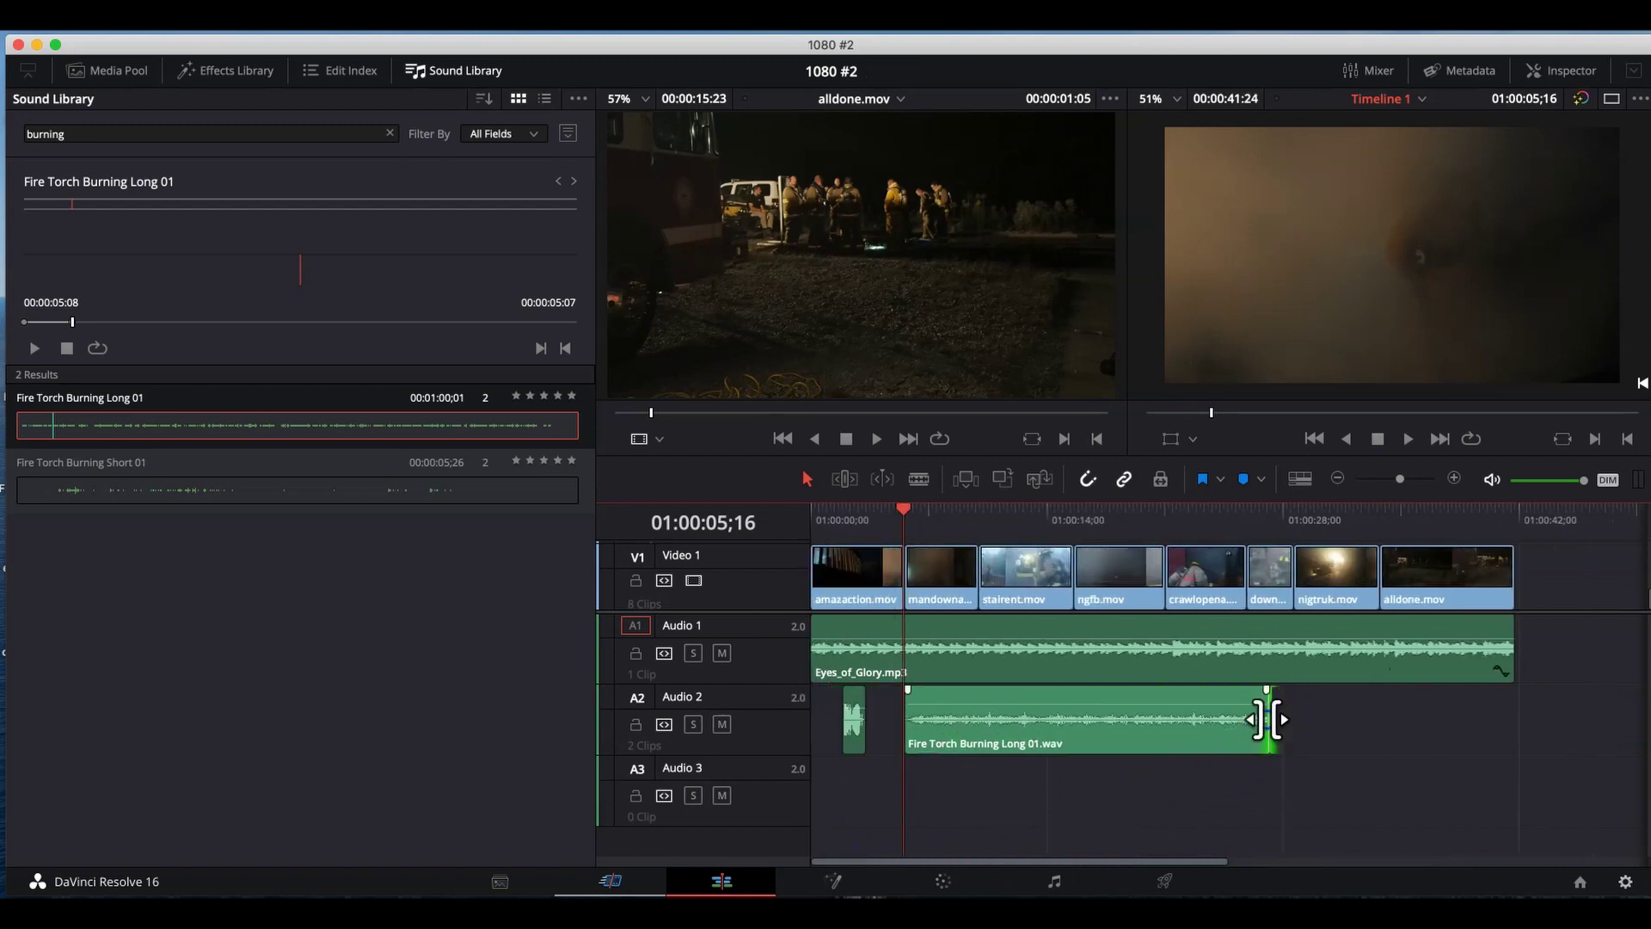
pyautogui.moveTo(1265, 719); pyautogui.dragTo(941, 703)
# - Play back the placed effects, then park the playhead at 01:00:10;00
pyautogui.press('space')
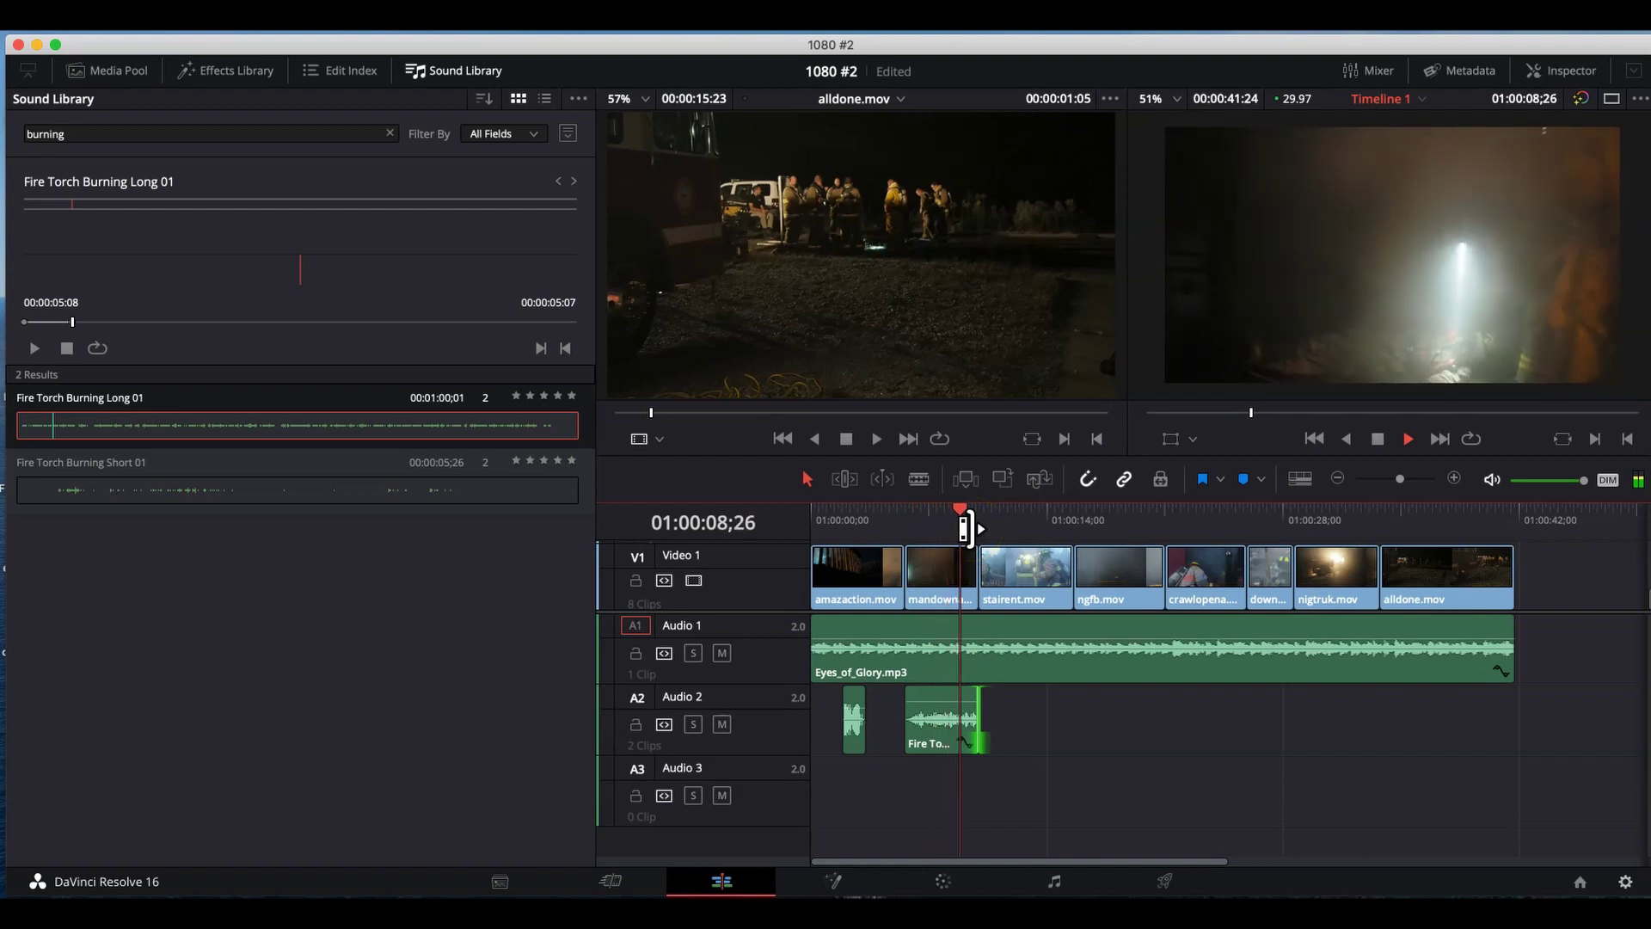
pyautogui.click(1442, 352)
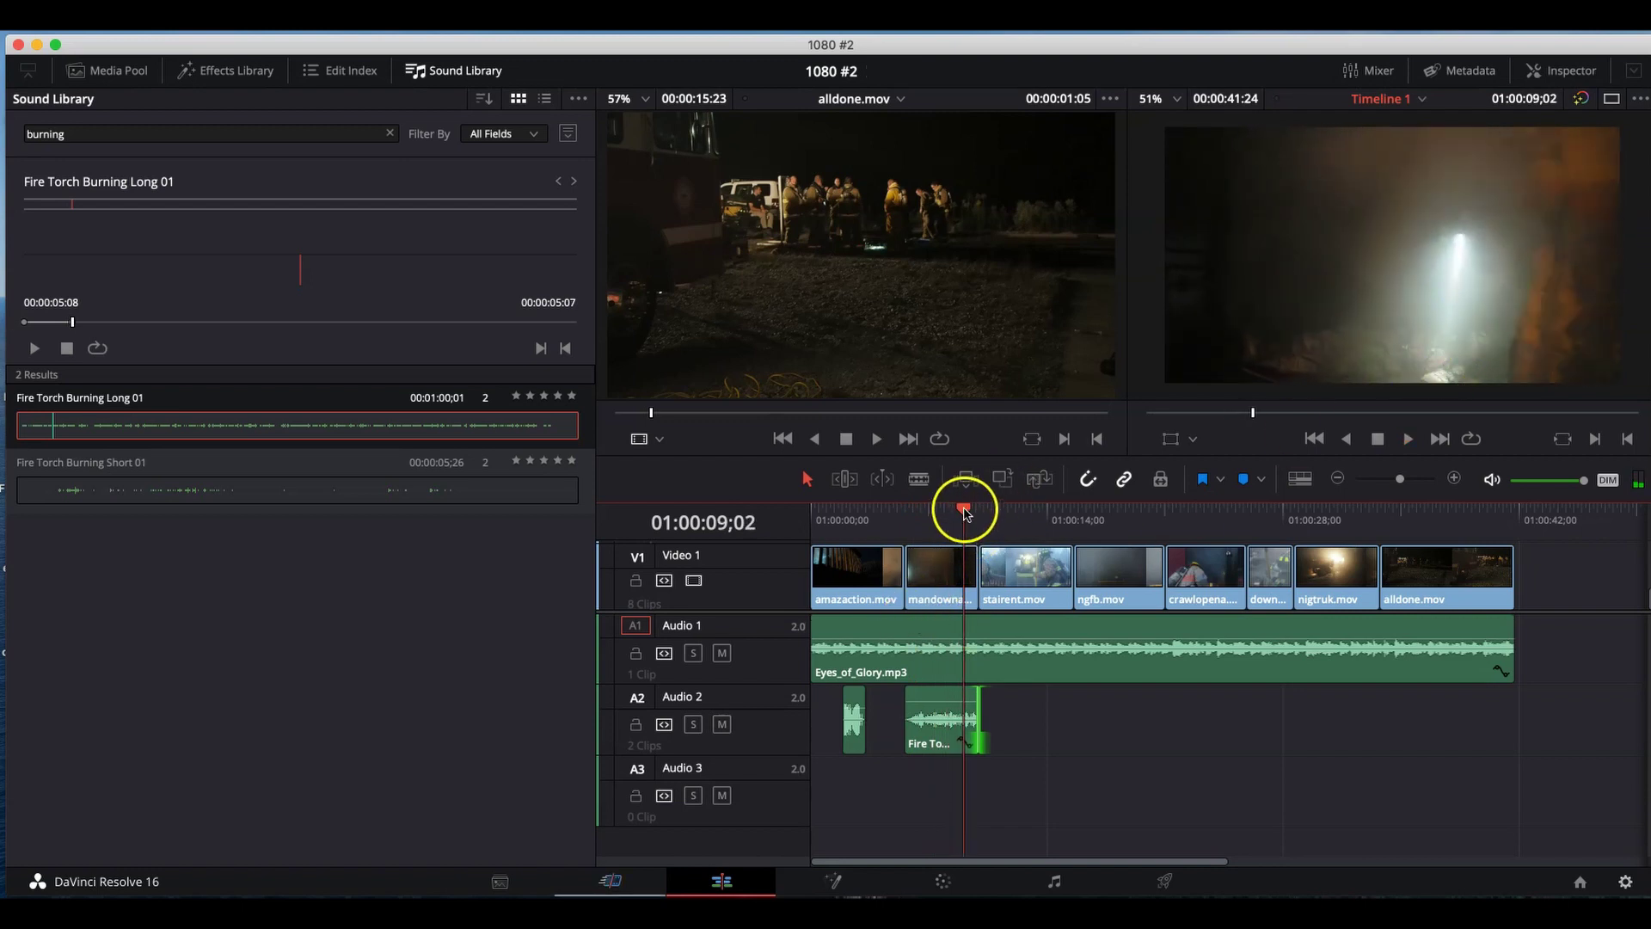
pyautogui.moveTo(965, 508); pyautogui.dragTo(913, 518)
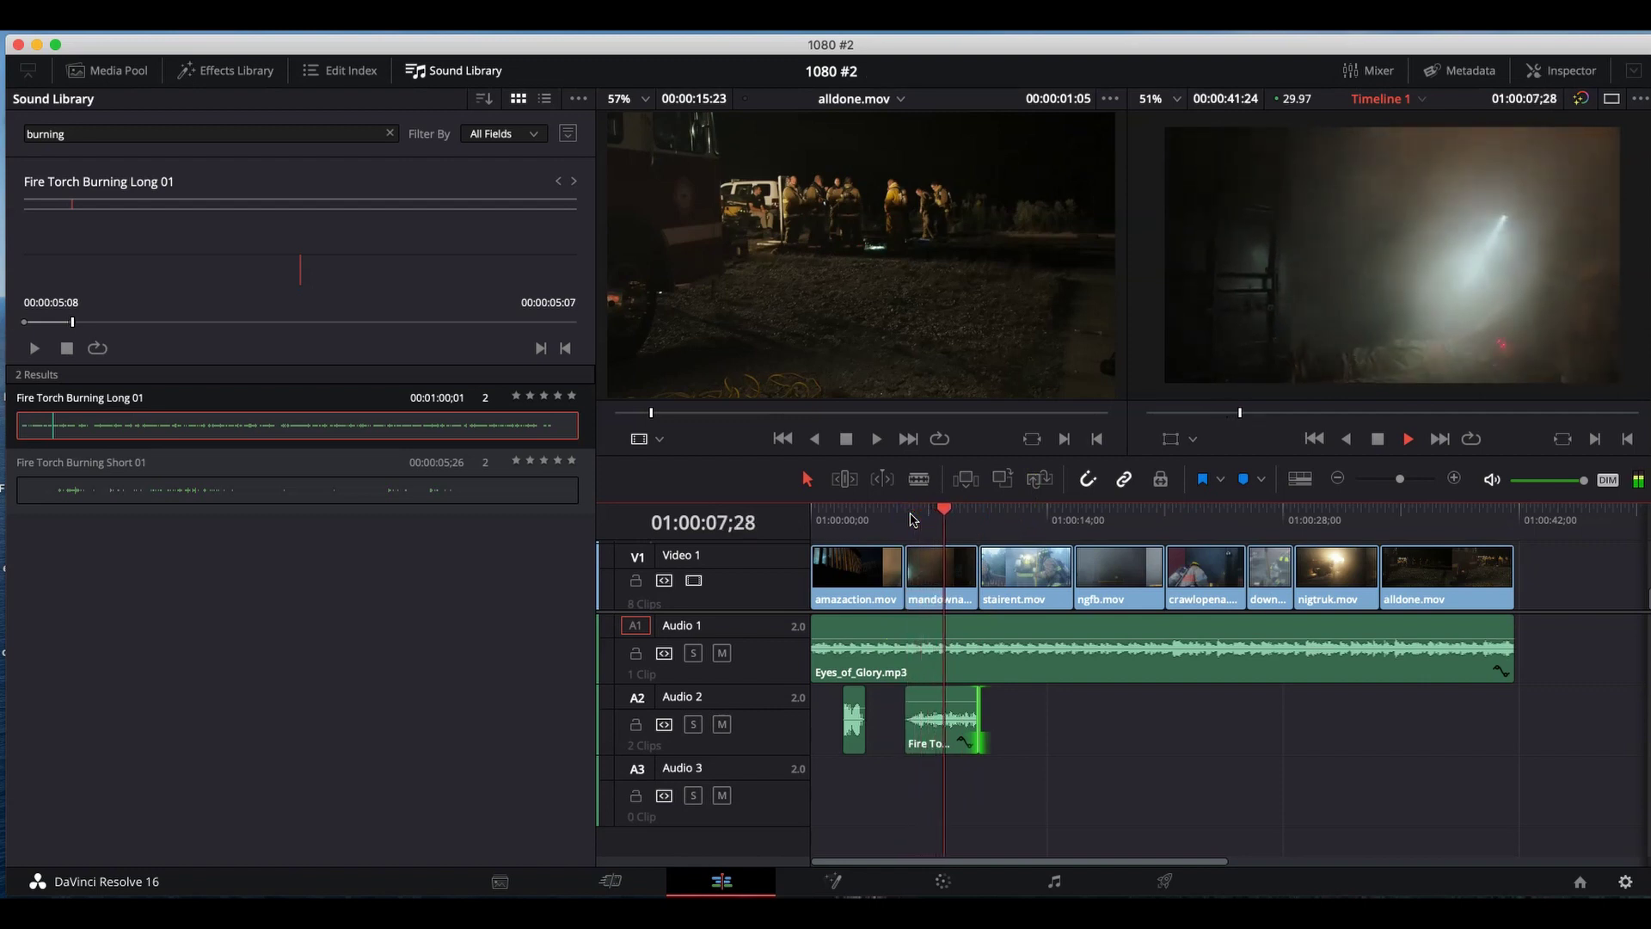
pyautogui.press('space')
pyautogui.click(957, 518)
pyautogui.moveTo(957, 519); pyautogui.dragTo(995, 517)
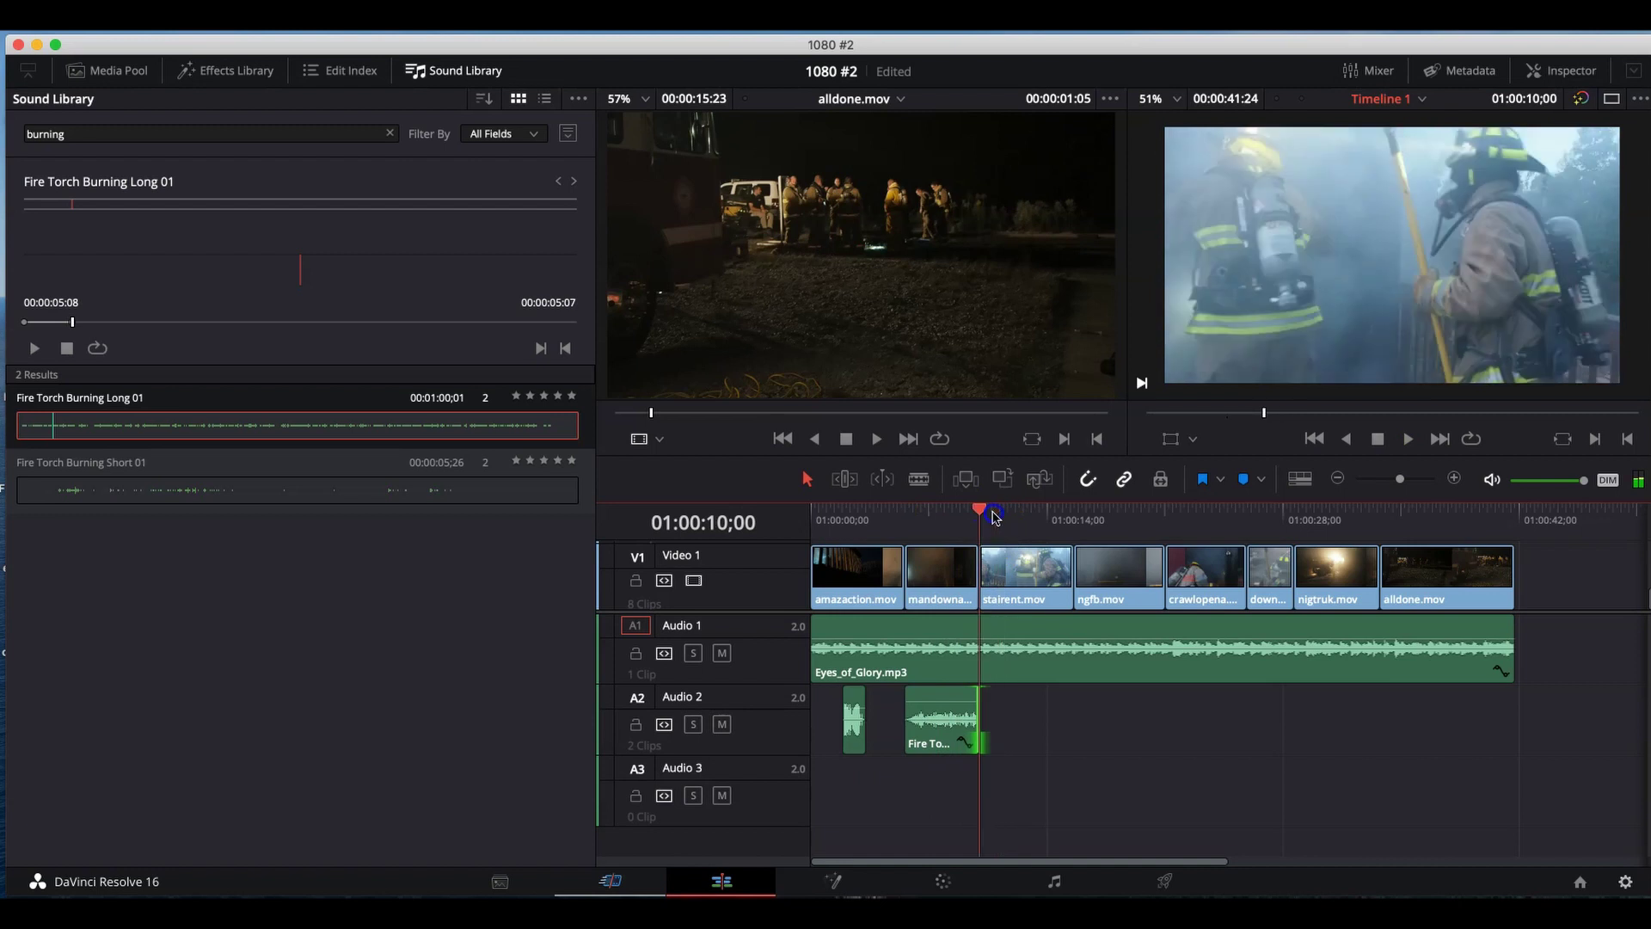
# - Park the playhead at 01:00:15;19 and search the Sound Library for 'metal'
pyautogui.click(85, 142)
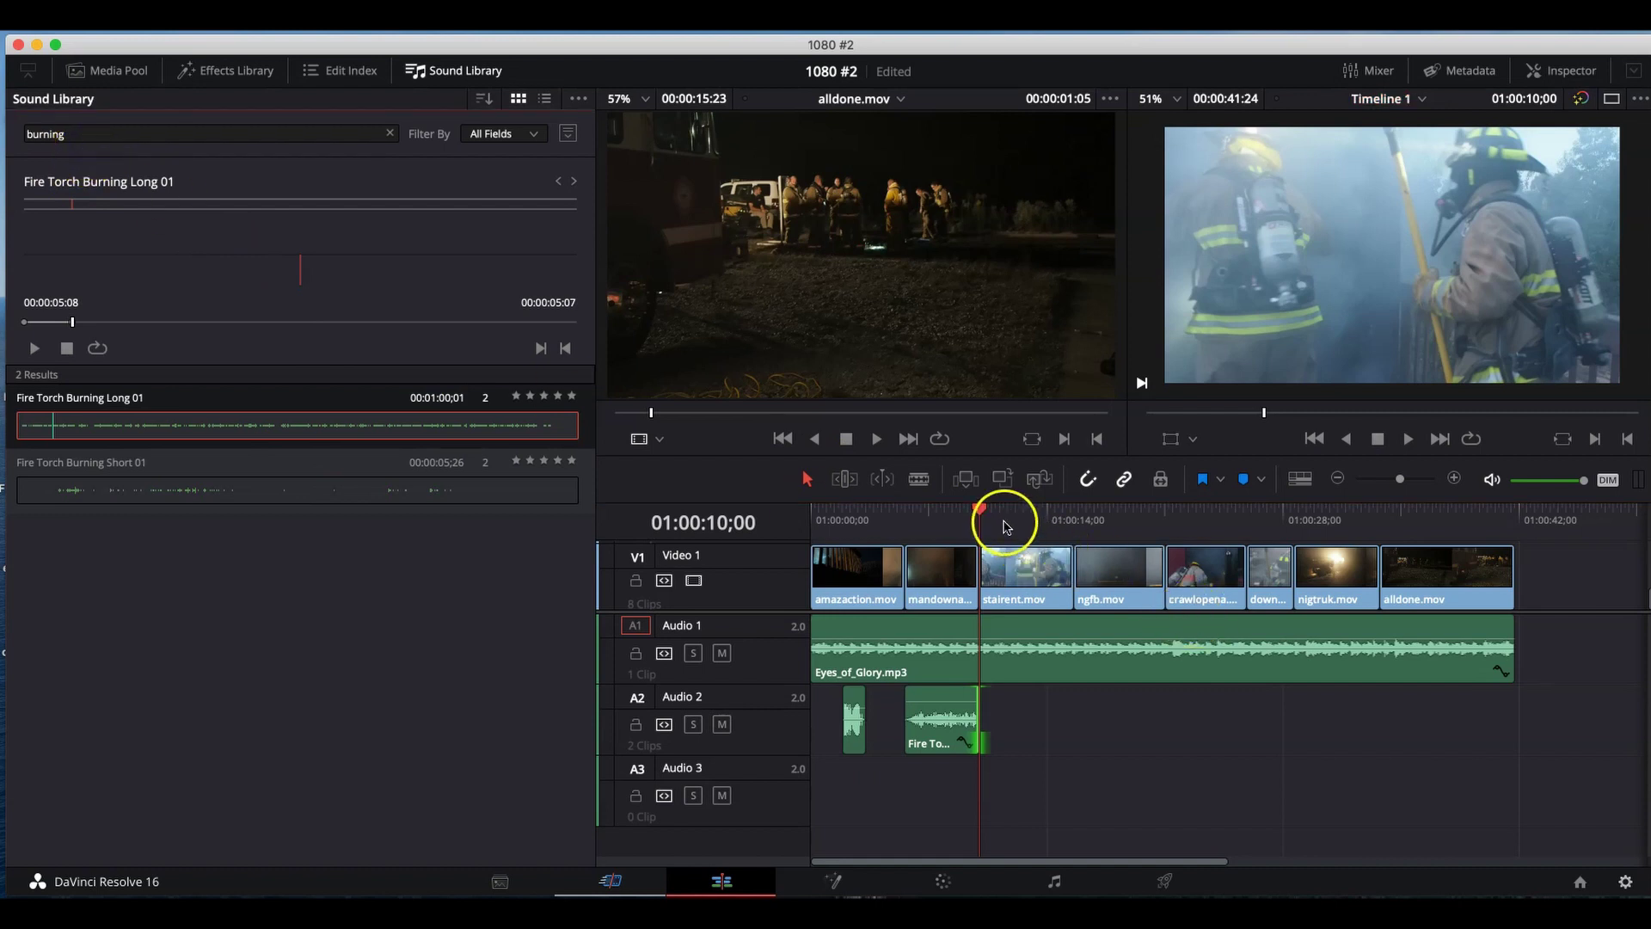
pyautogui.moveTo(978, 509); pyautogui.dragTo(1071, 516)
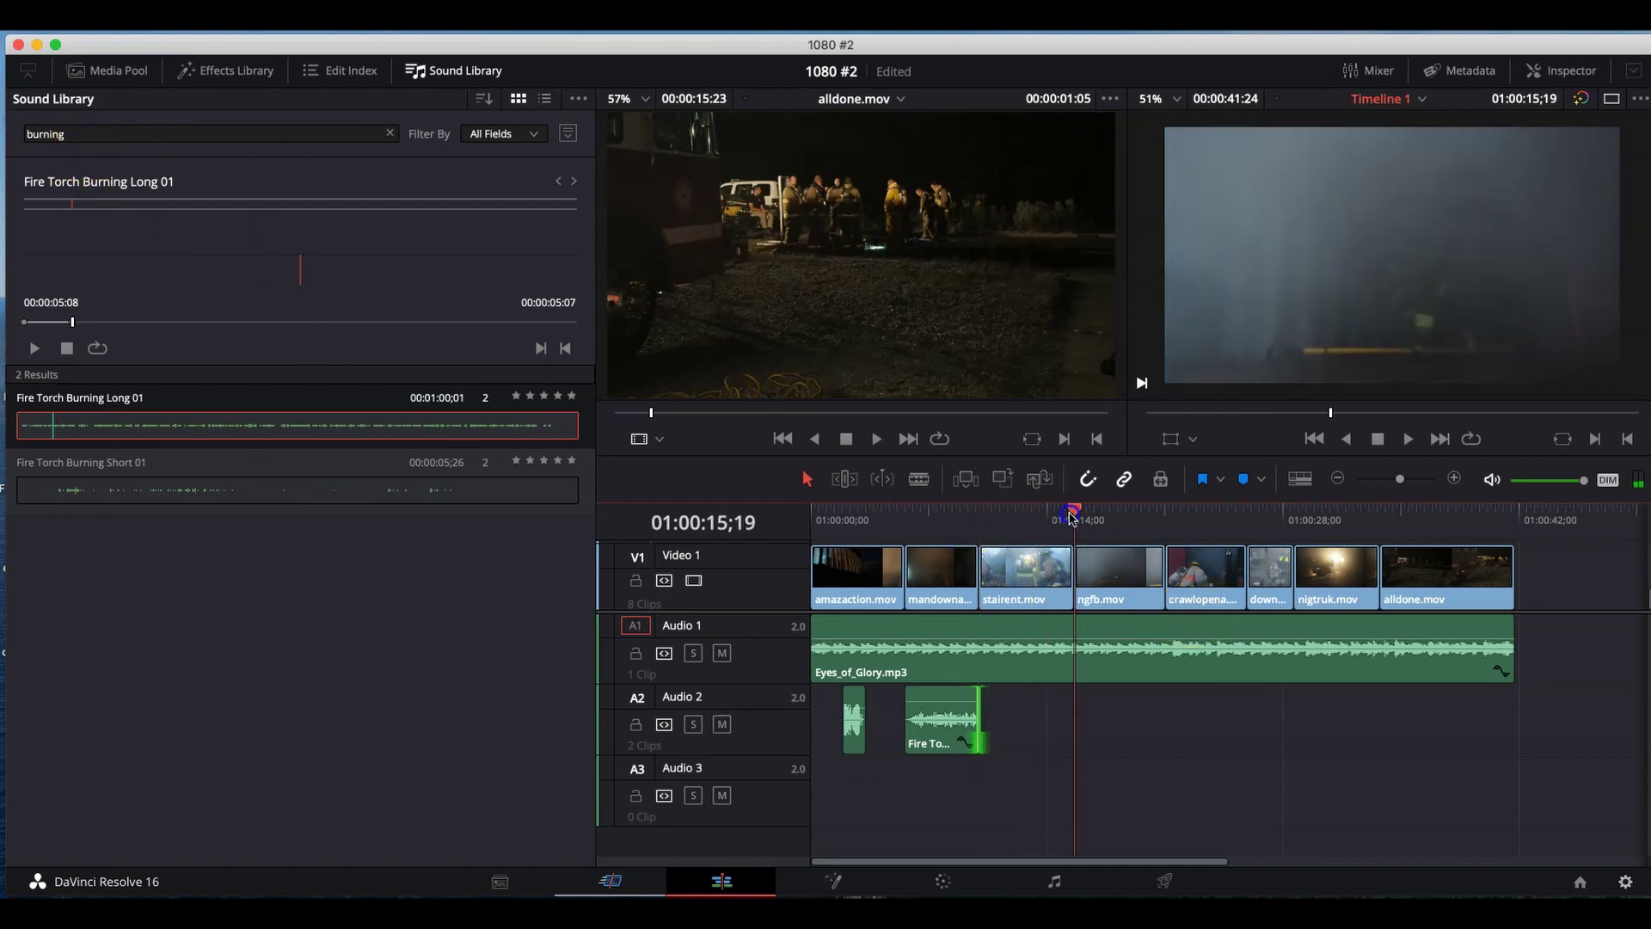
pyautogui.click(106, 134)
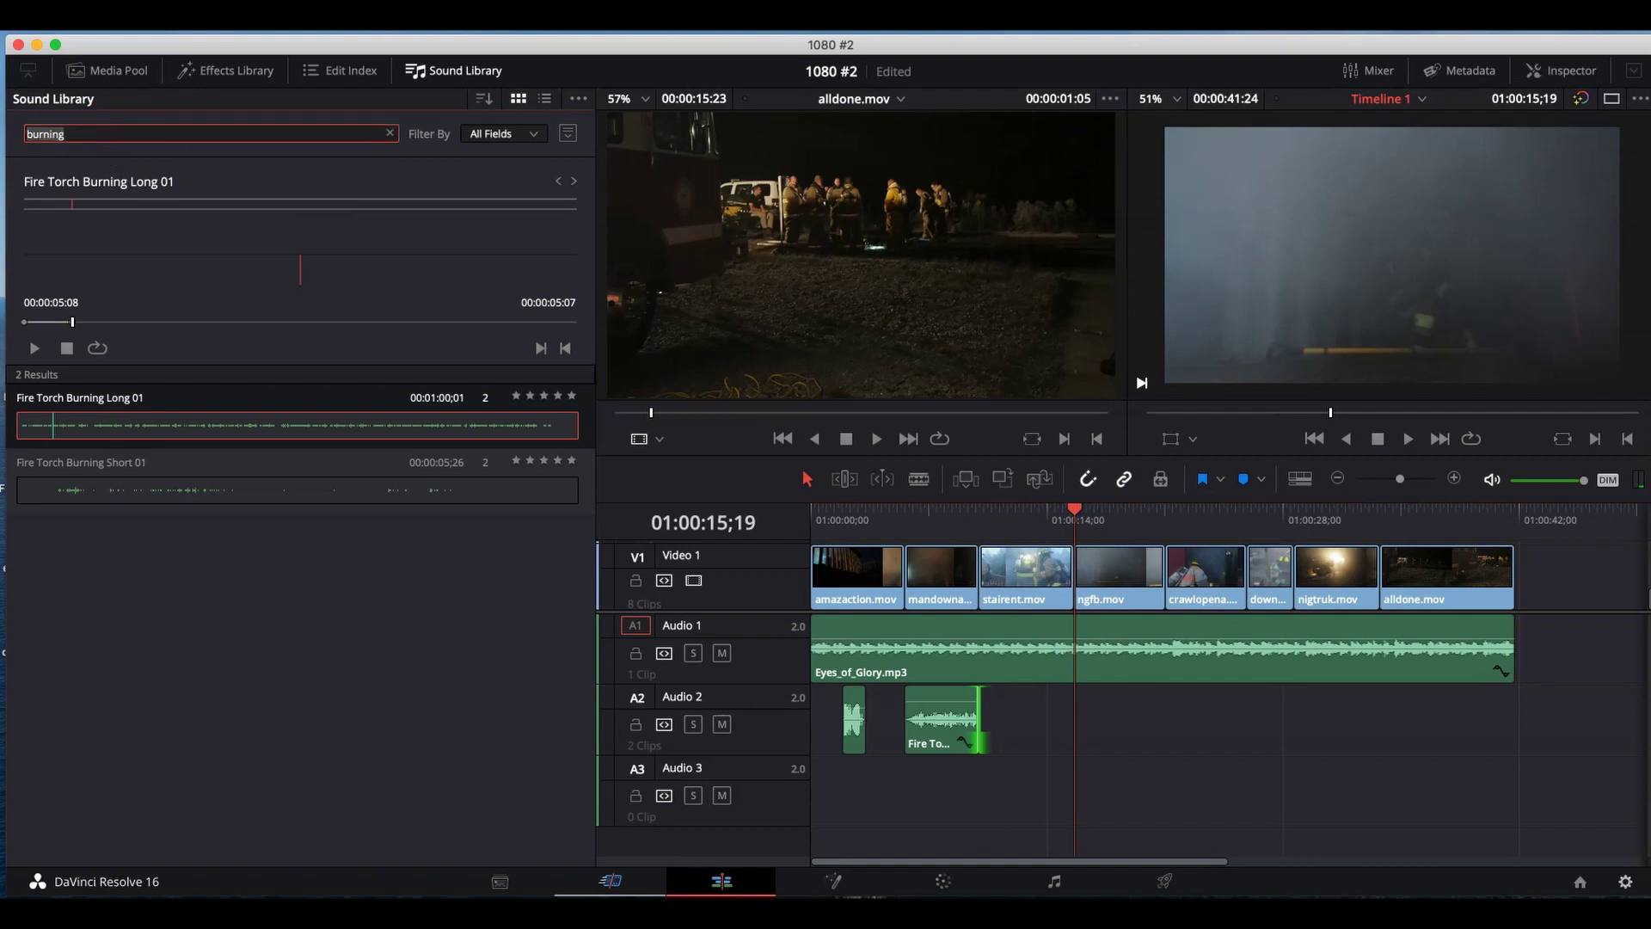
pyautogui.write('metal')
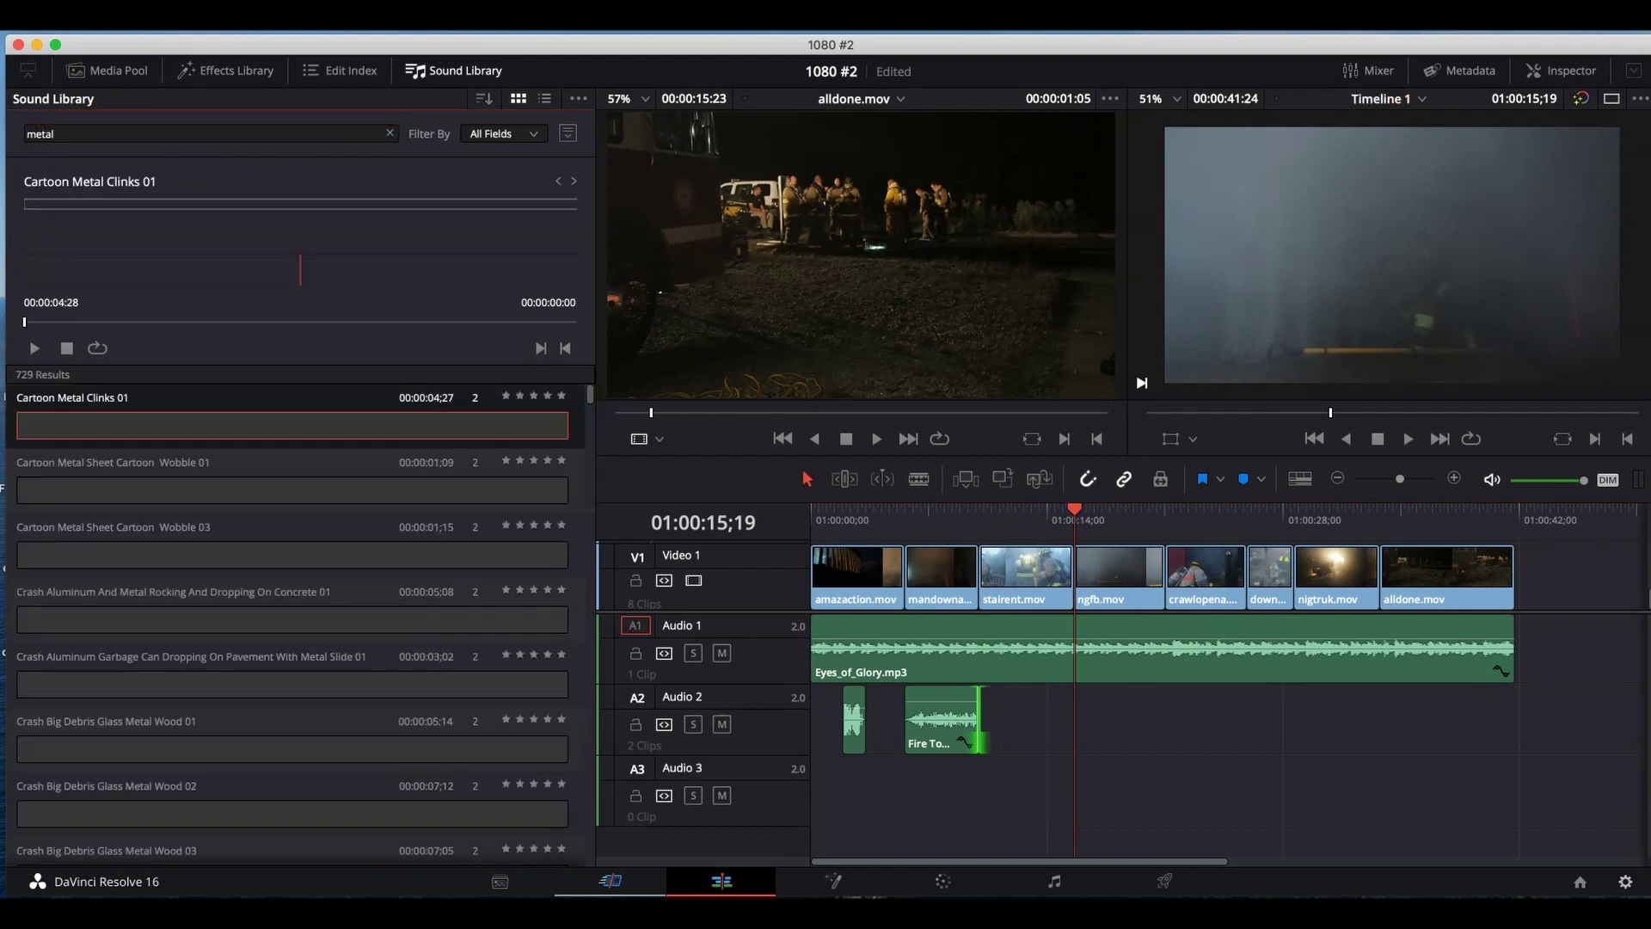
# - Place the Crash Aluminum metal sound on Audio 2 at the playhead and play it
pyautogui.click(129, 617)
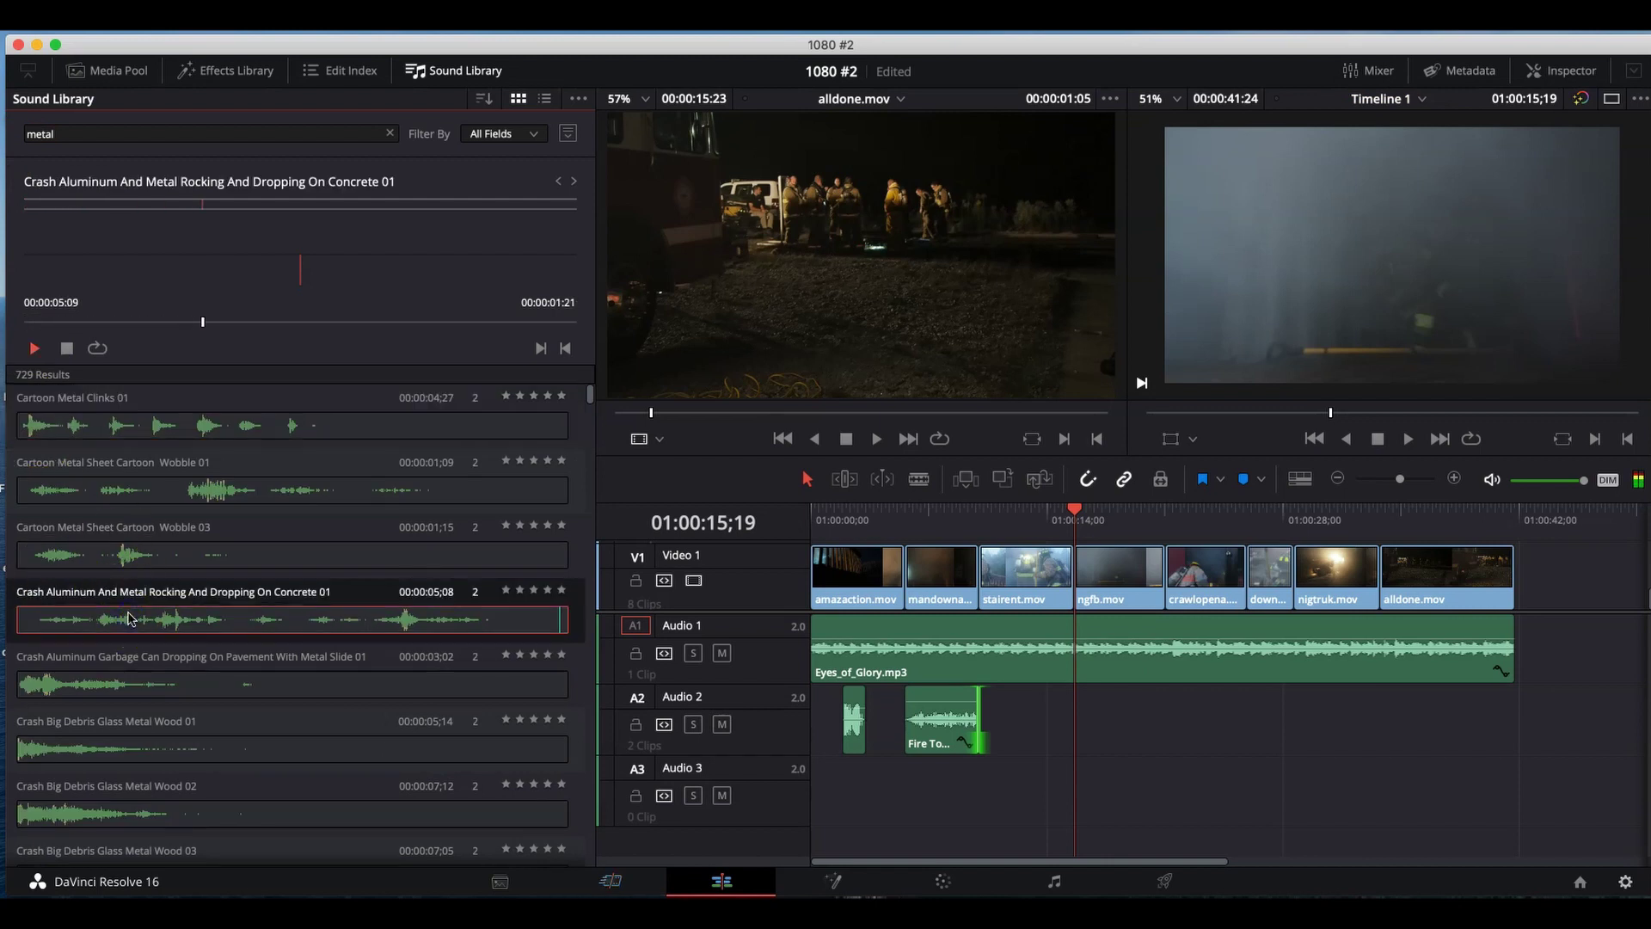
pyautogui.moveTo(129, 617); pyautogui.dragTo(1134, 755)
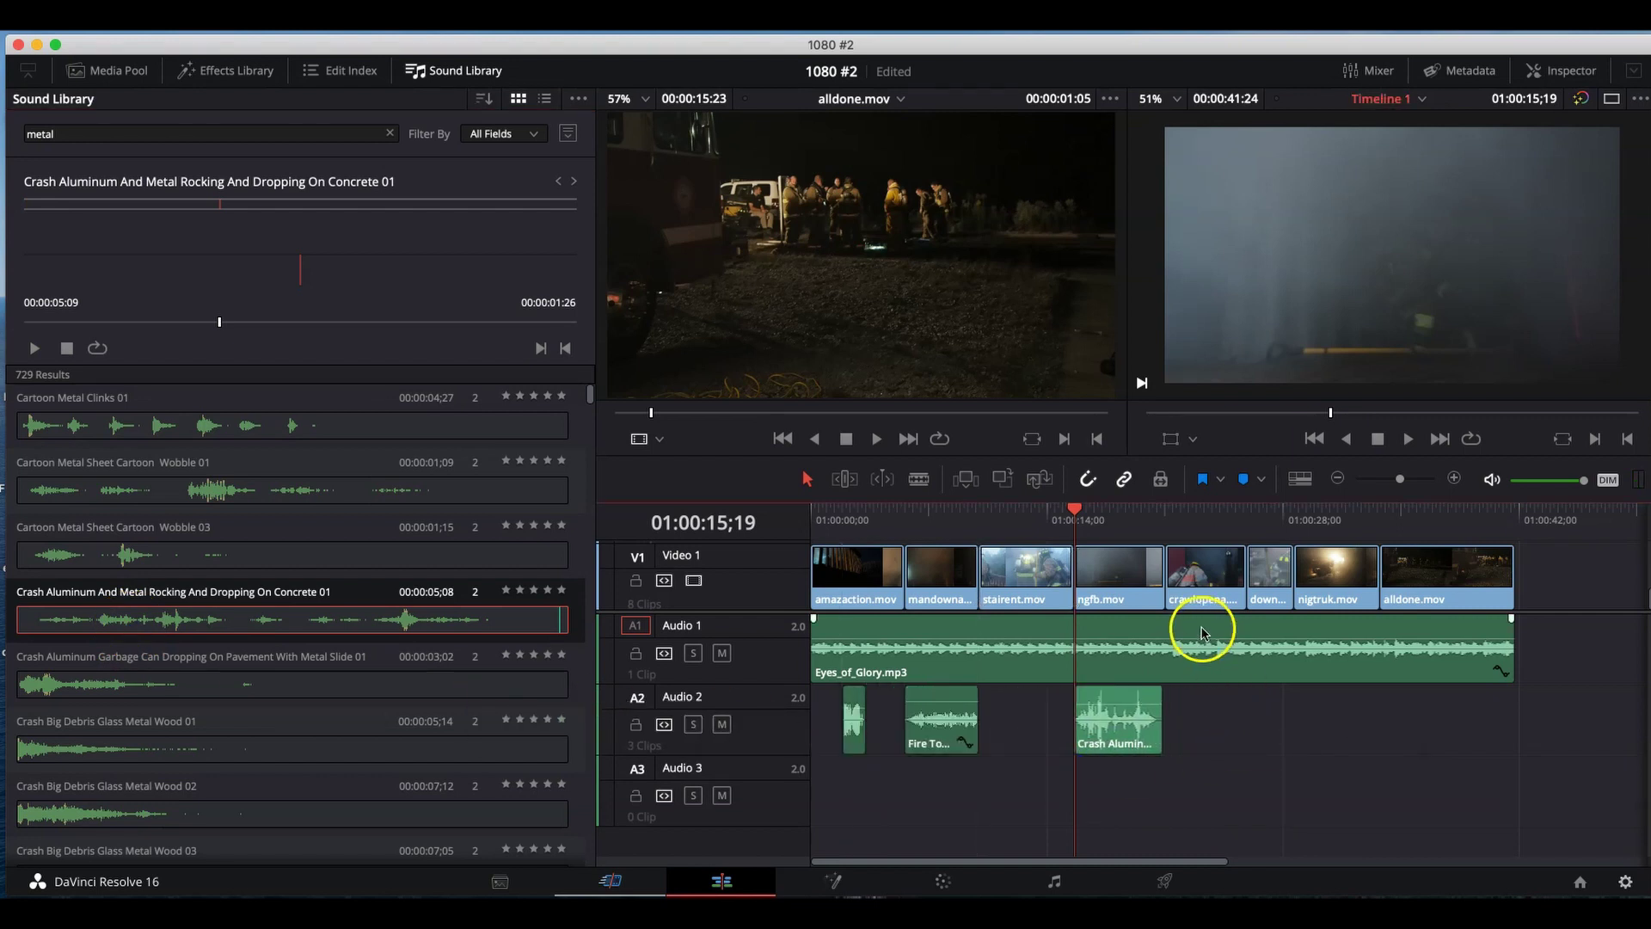
pyautogui.moveTo(1075, 507)
pyautogui.mouseDown()
pyautogui.moveTo(1209, 514)
pyautogui.moveTo(1079, 532)
pyautogui.mouseUp()
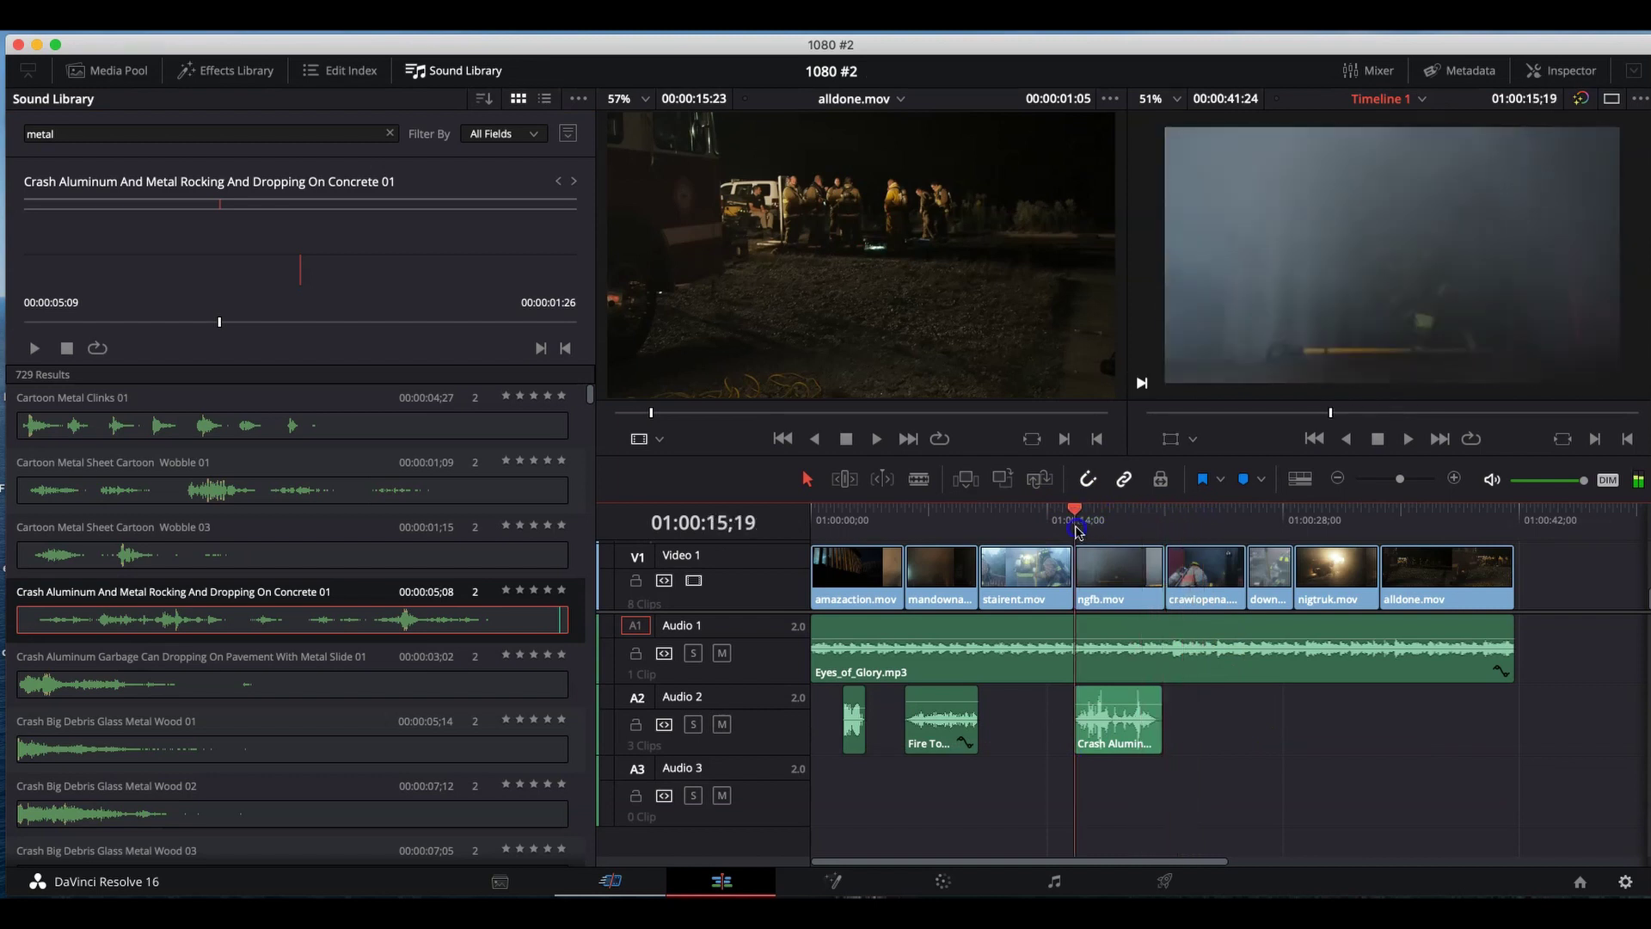
pyautogui.click(1122, 717)
pyautogui.press('space')
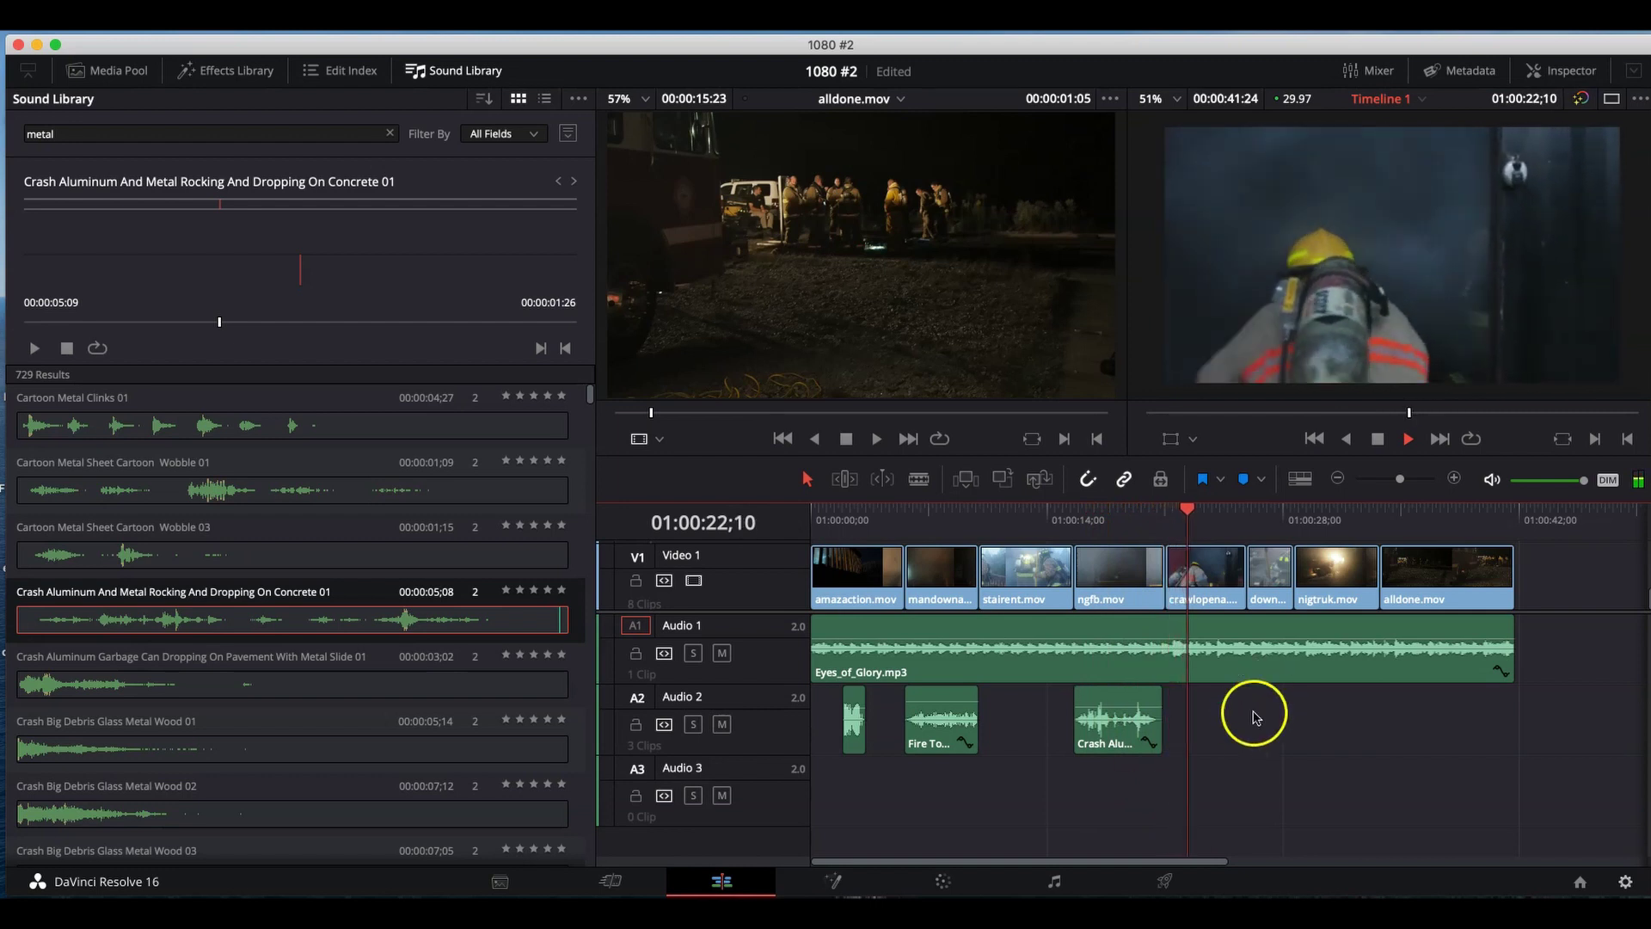
# - At 01:00:25;26, search 'fire truc' and place the Fire Truck Idle ambience on Audio 2
pyautogui.press('space')
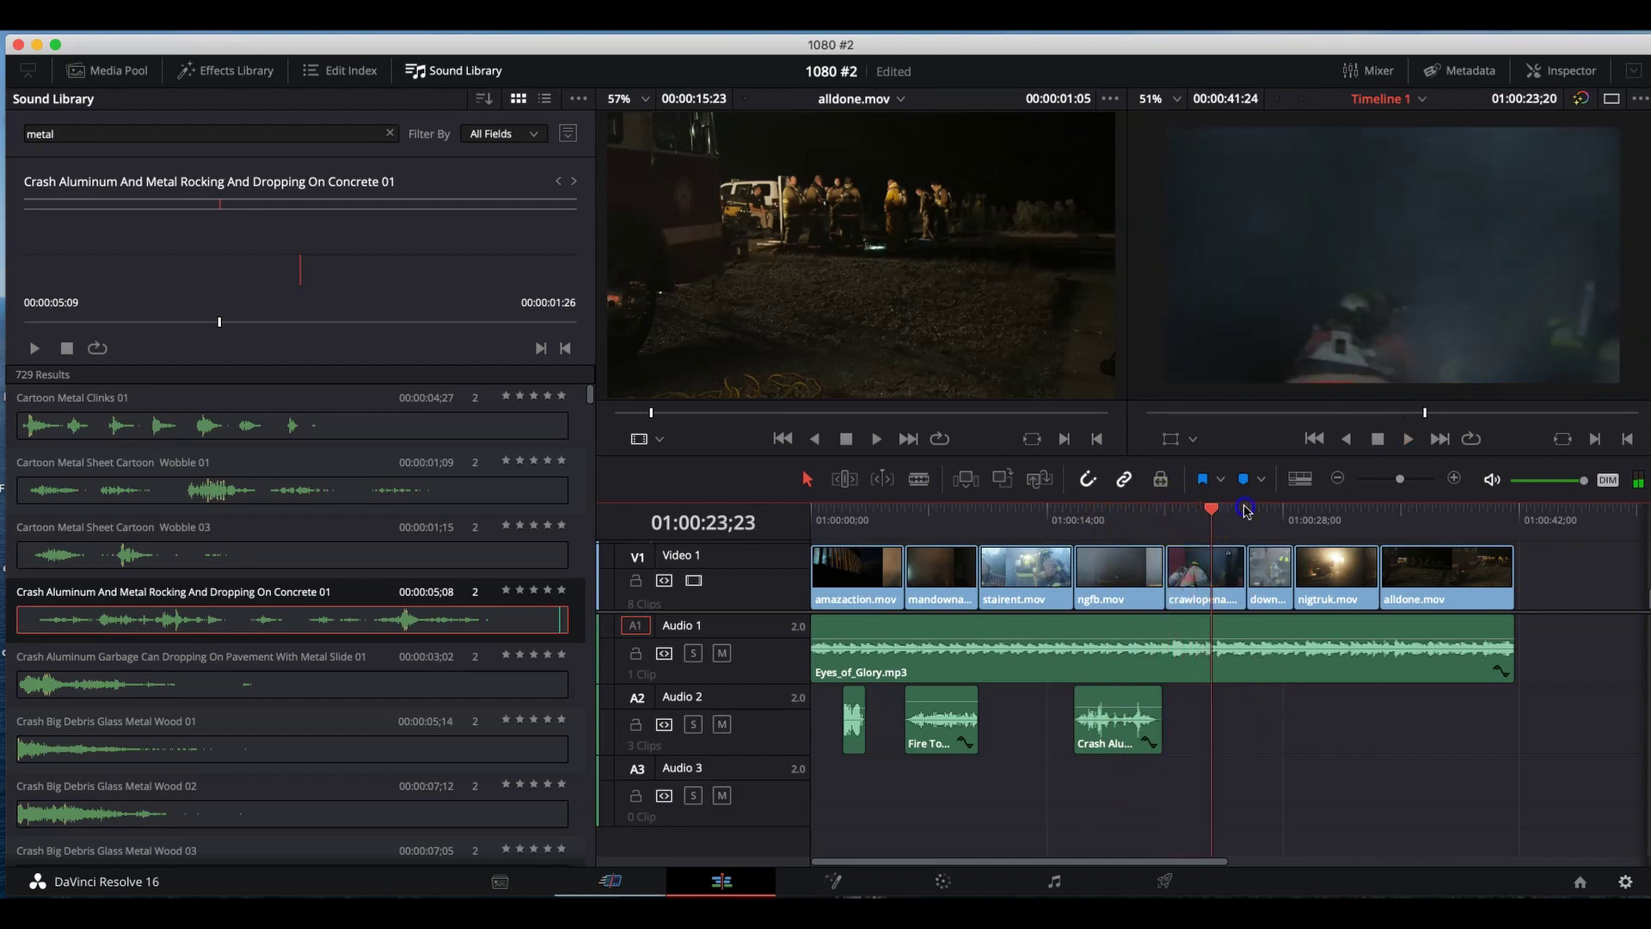
pyautogui.click(1246, 511)
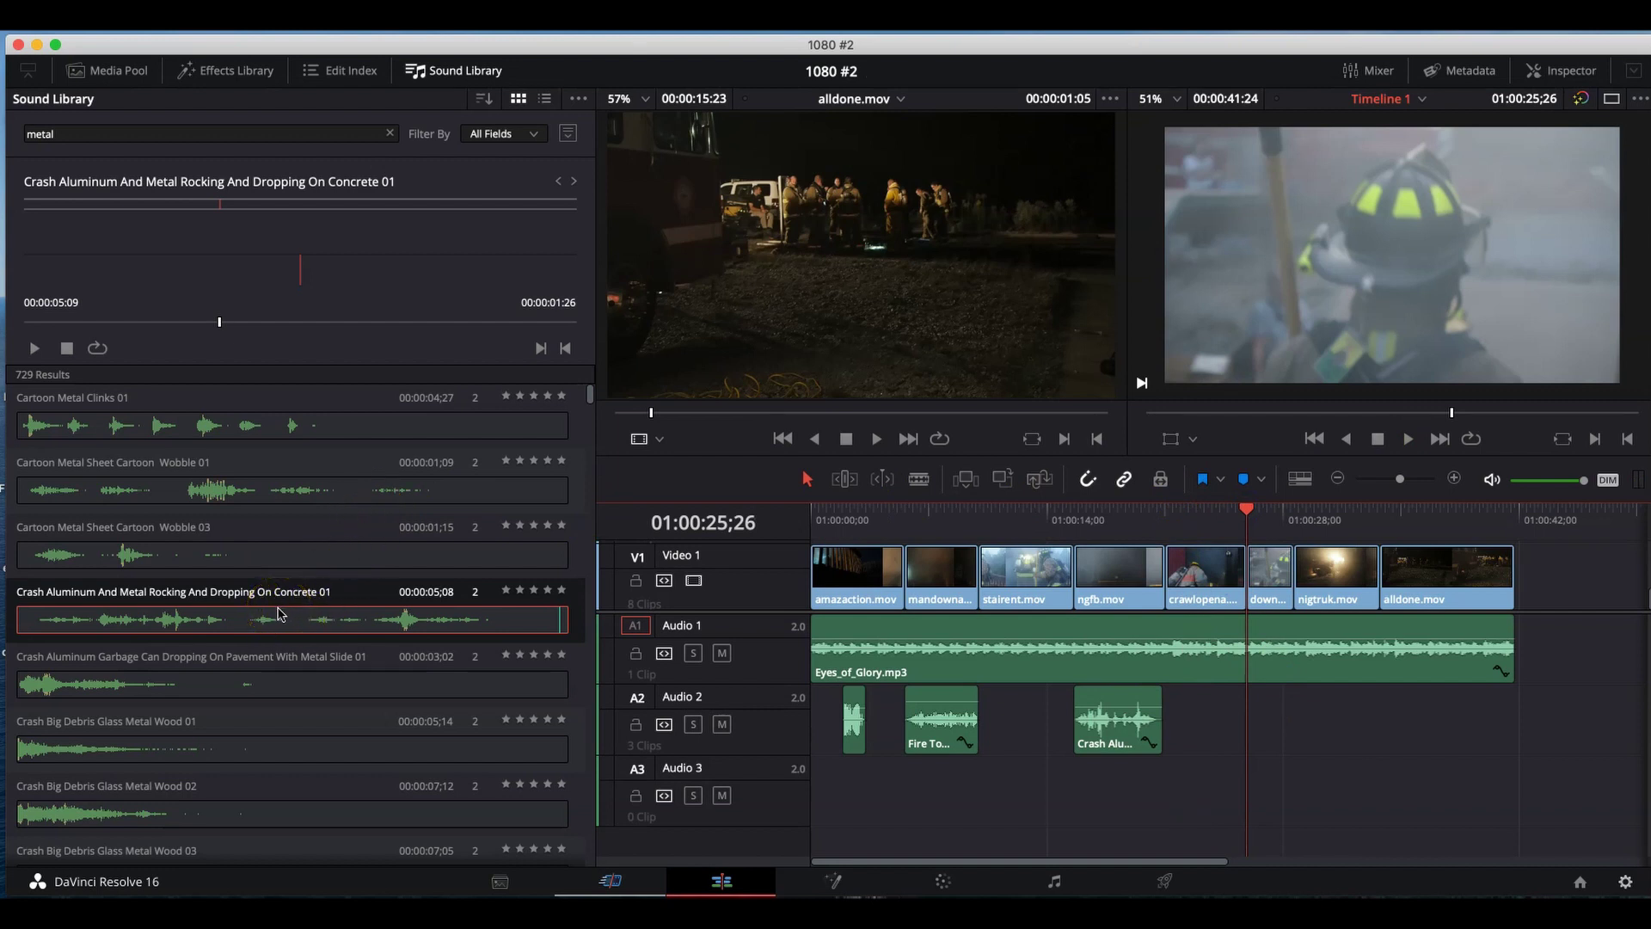
pyautogui.click(73, 135)
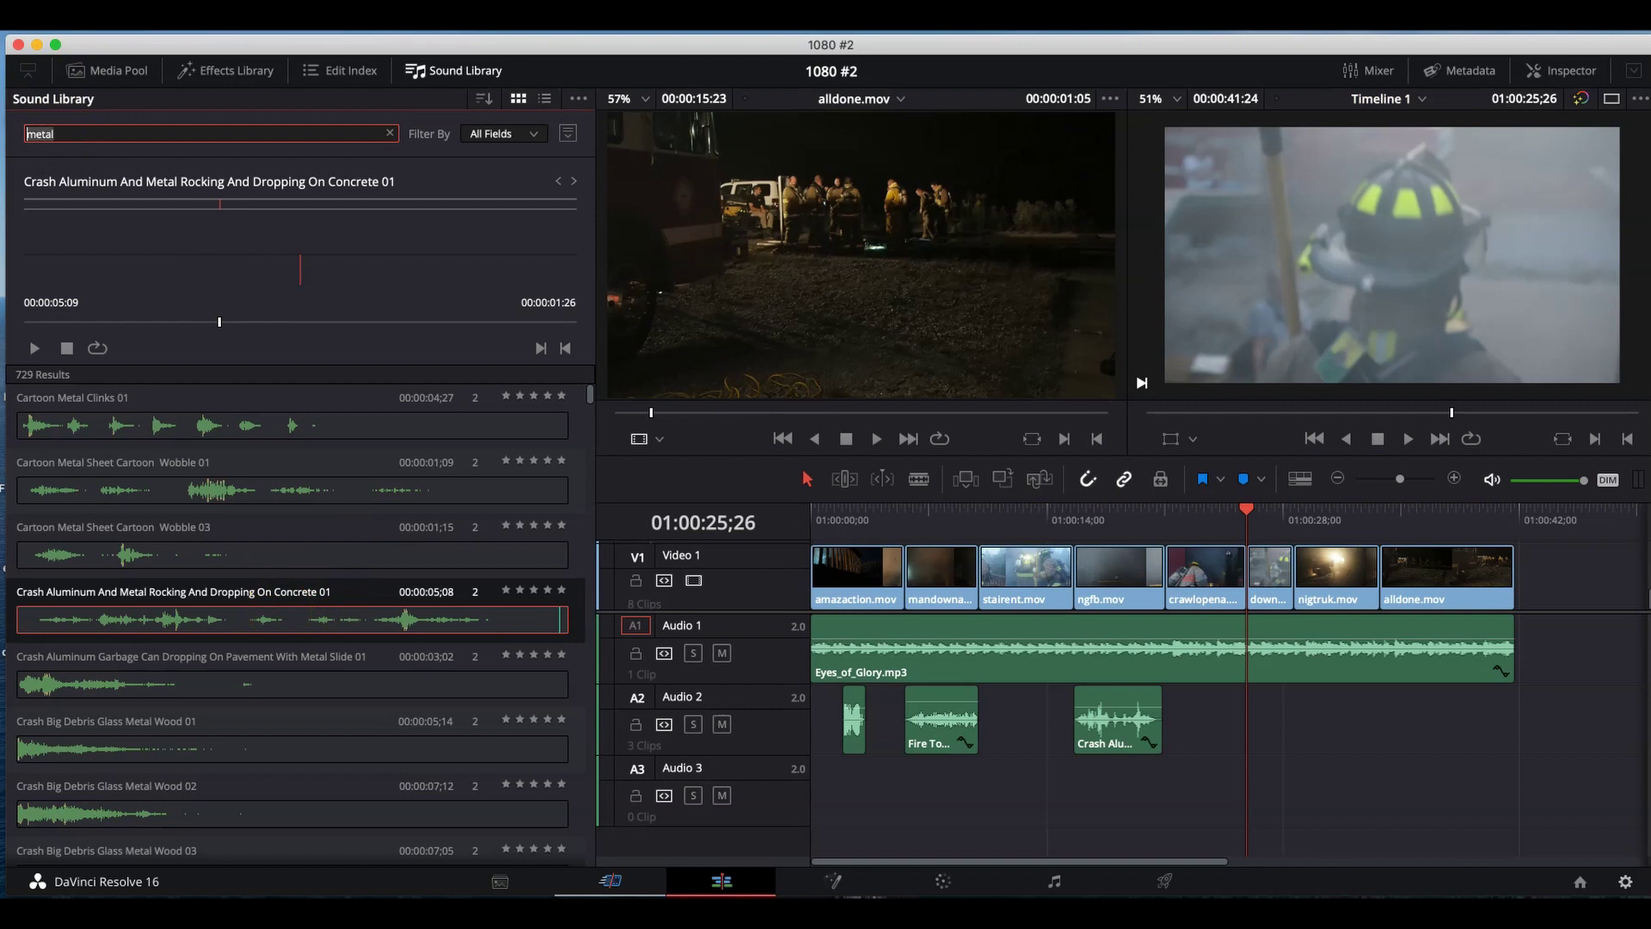
pyautogui.write('fire')
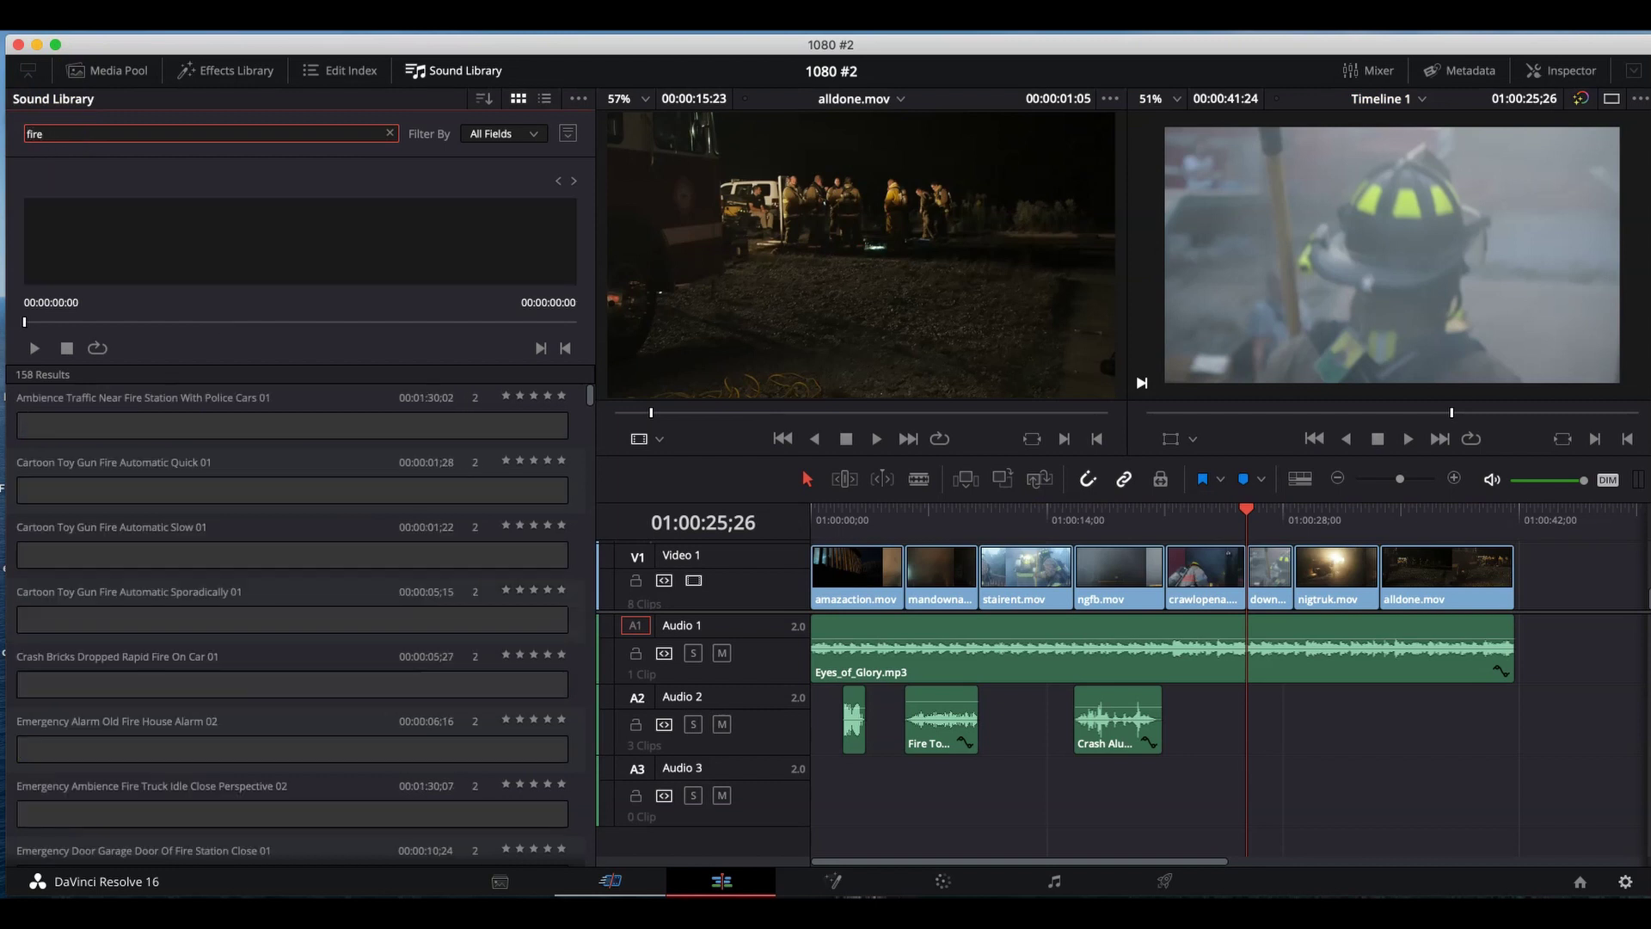
pyautogui.write(' tru')
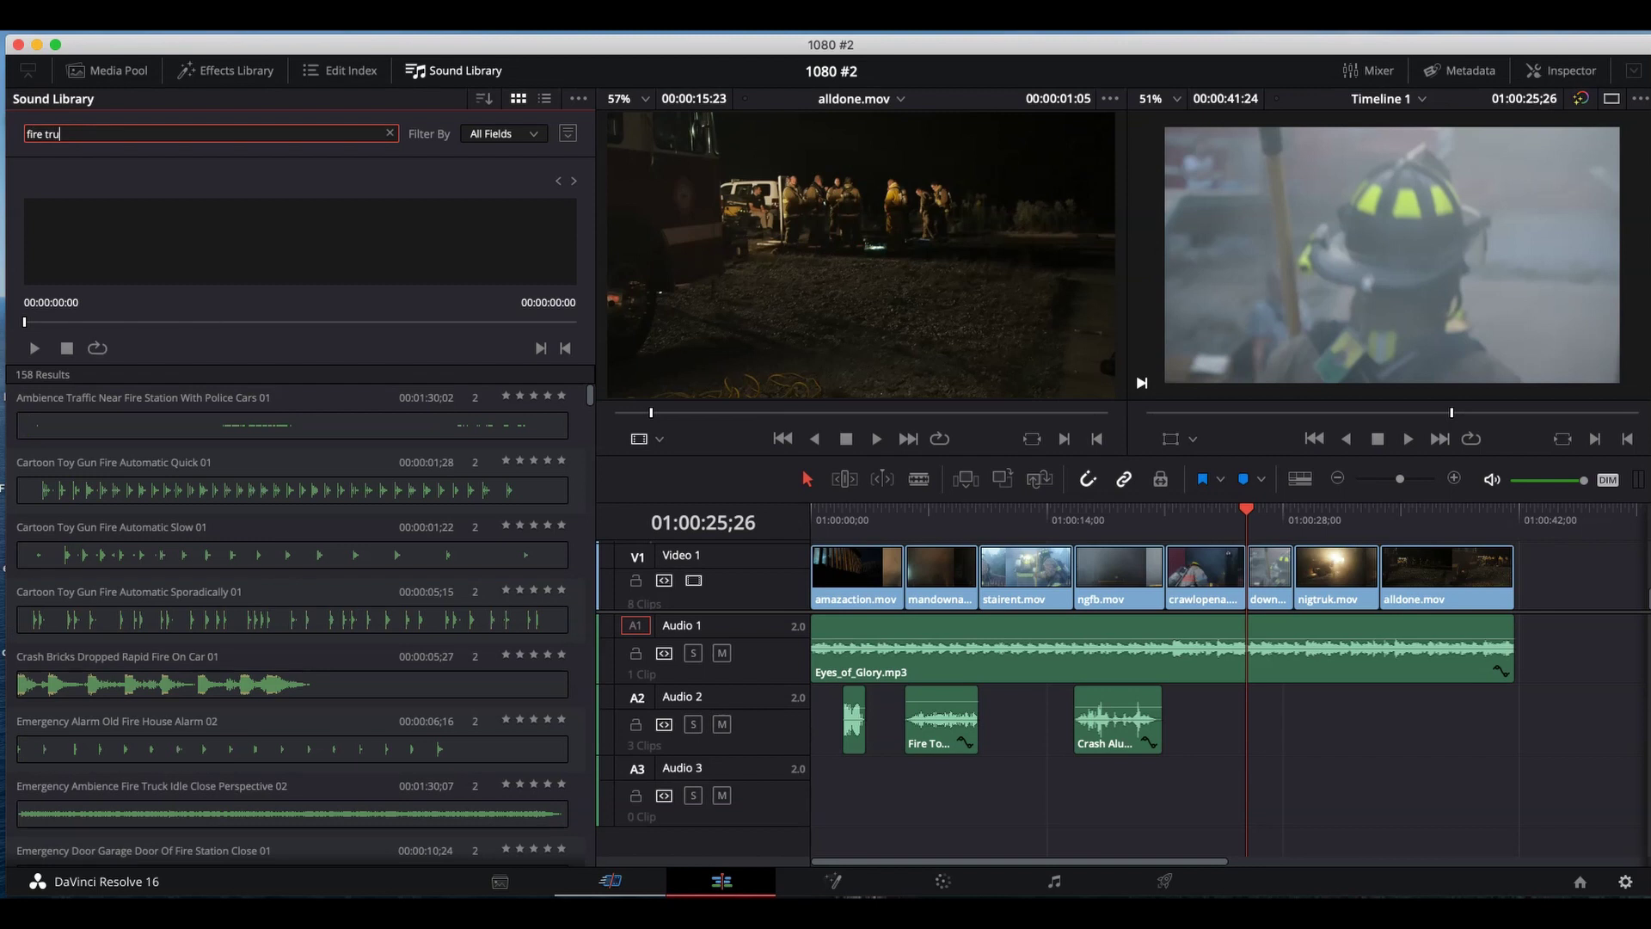
pyautogui.write('ck')
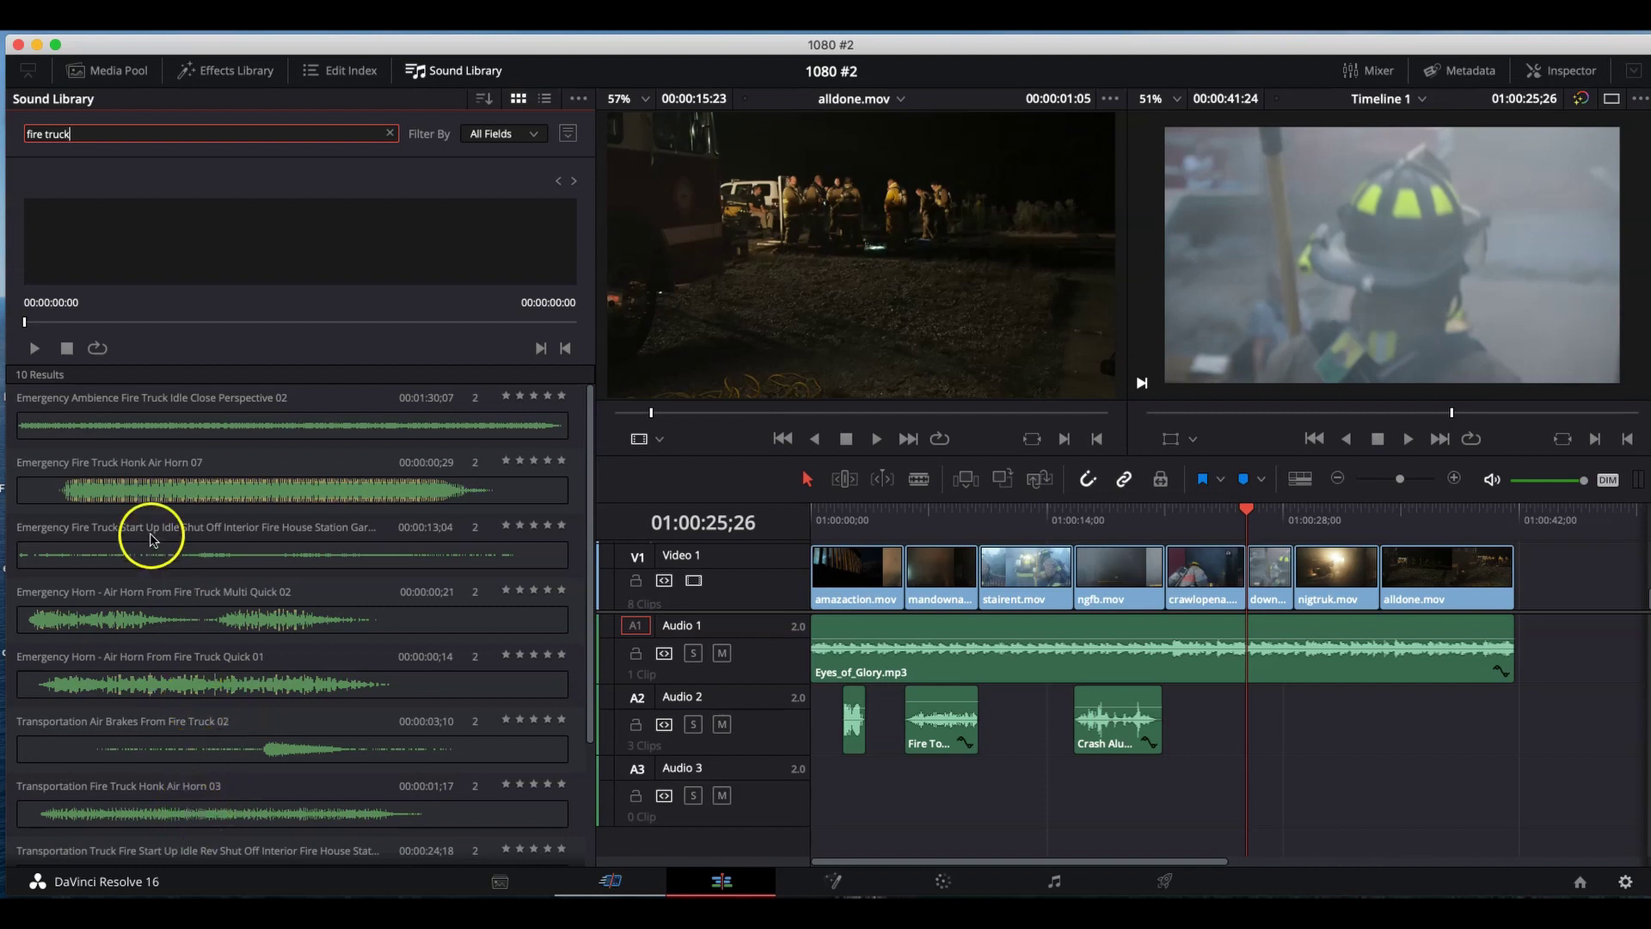
pyautogui.click(127, 432)
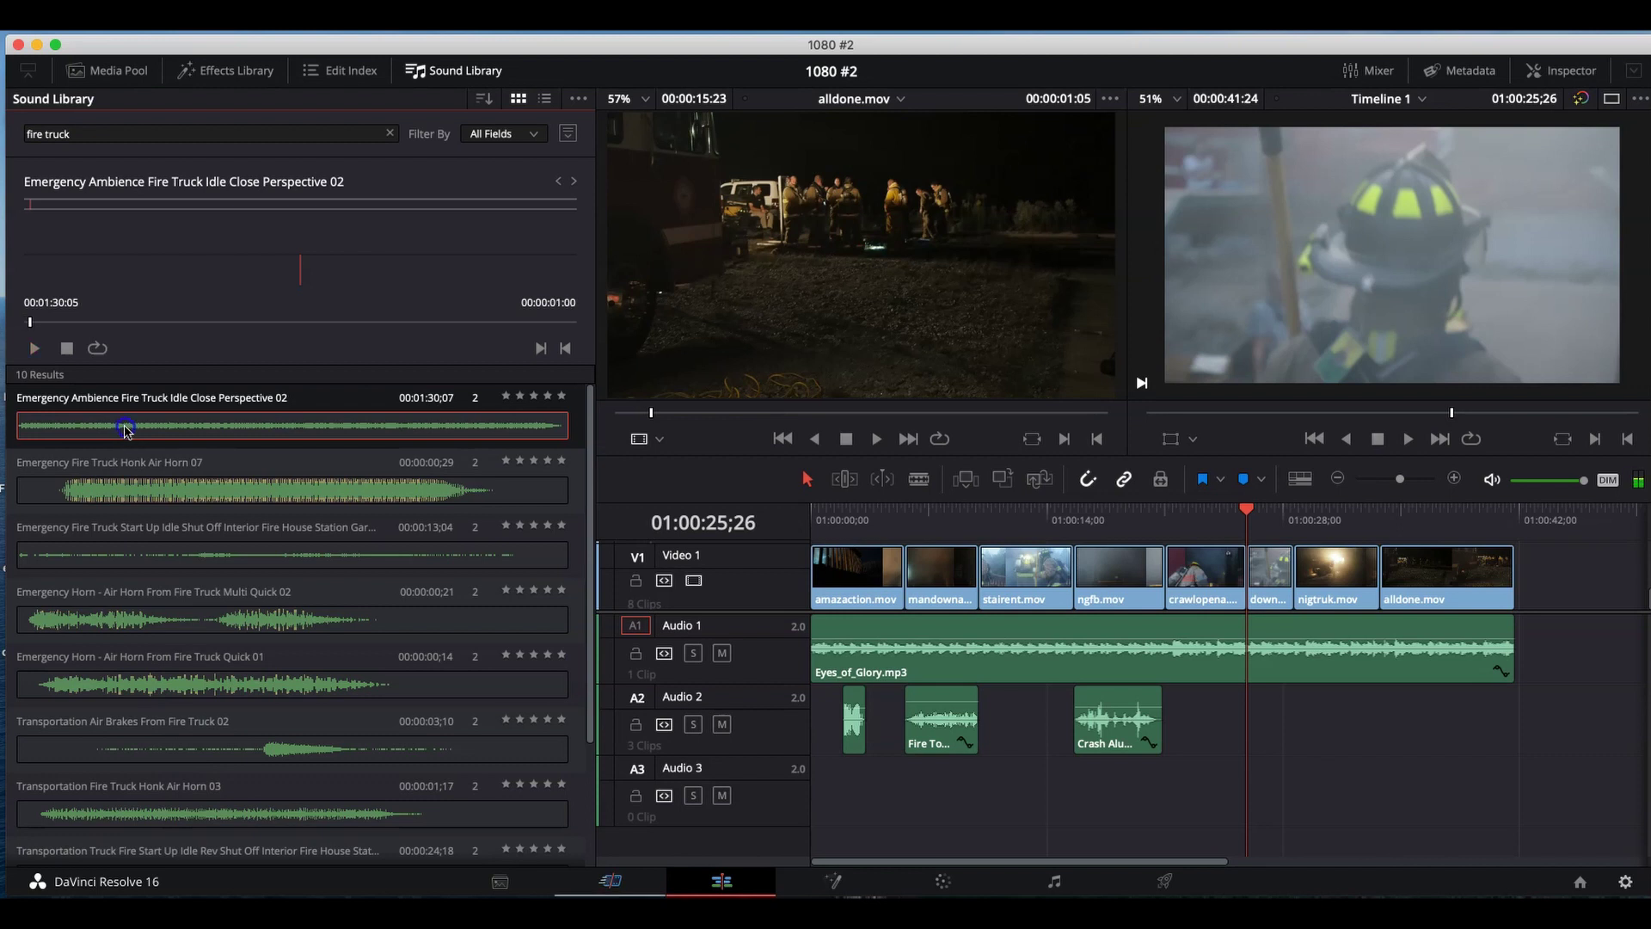
pyautogui.moveTo(127, 427); pyautogui.dragTo(1241, 720)
# - Audition the fire truck ambience, then move the playhead to 01:00:35;19 and revisit the search
pyautogui.press('space')
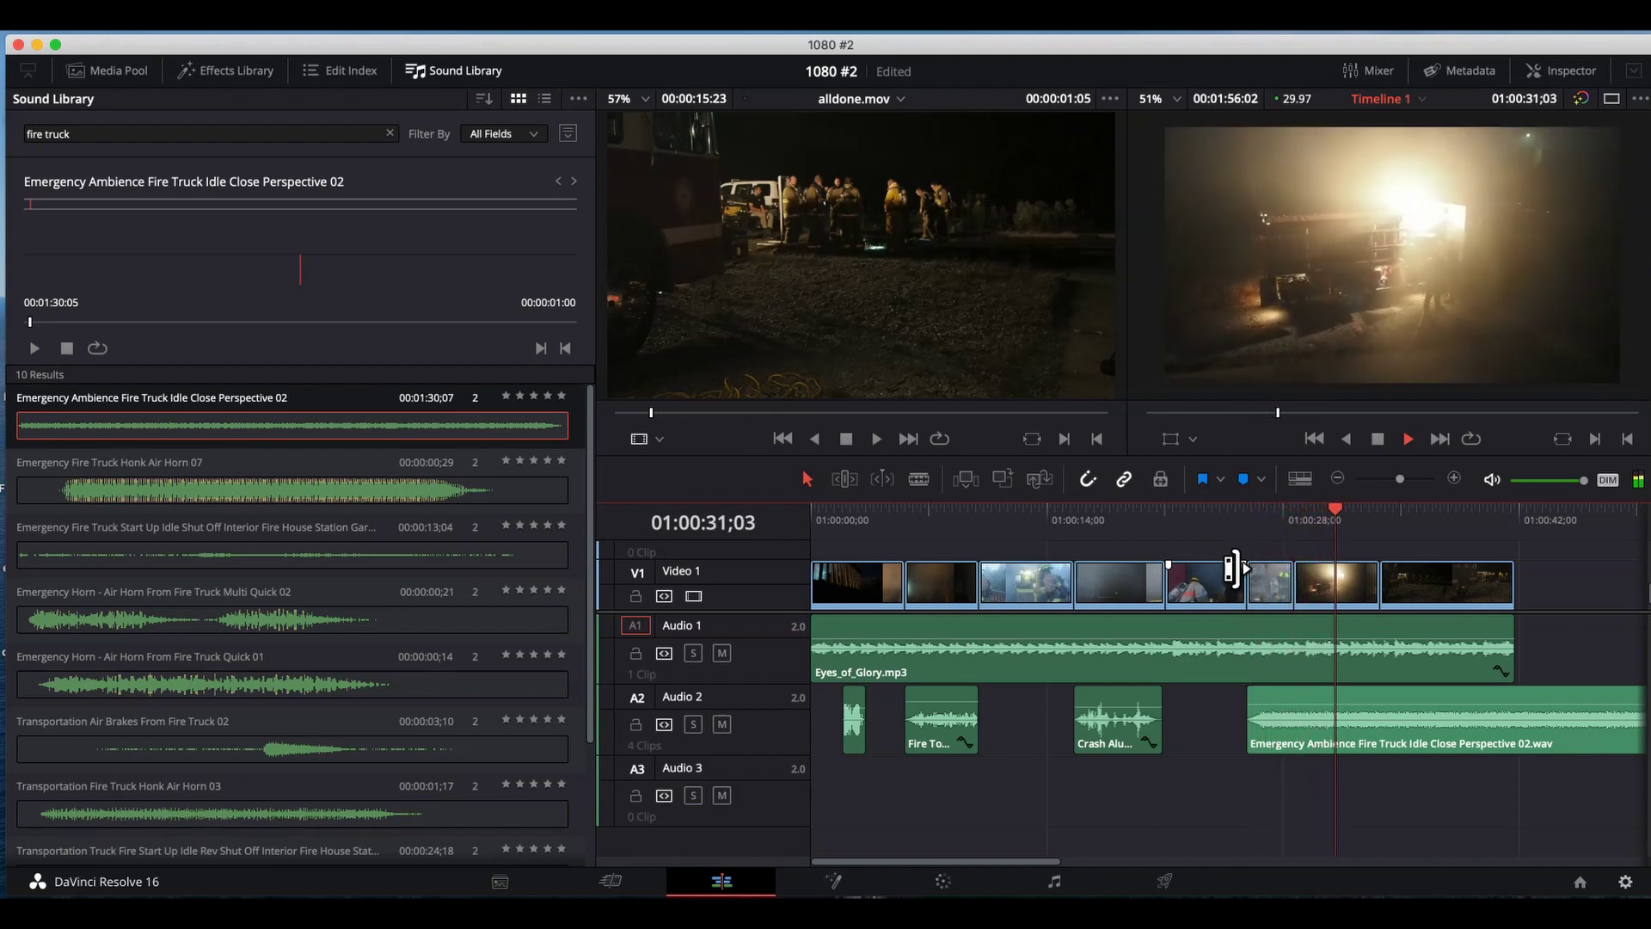
pyautogui.press('space')
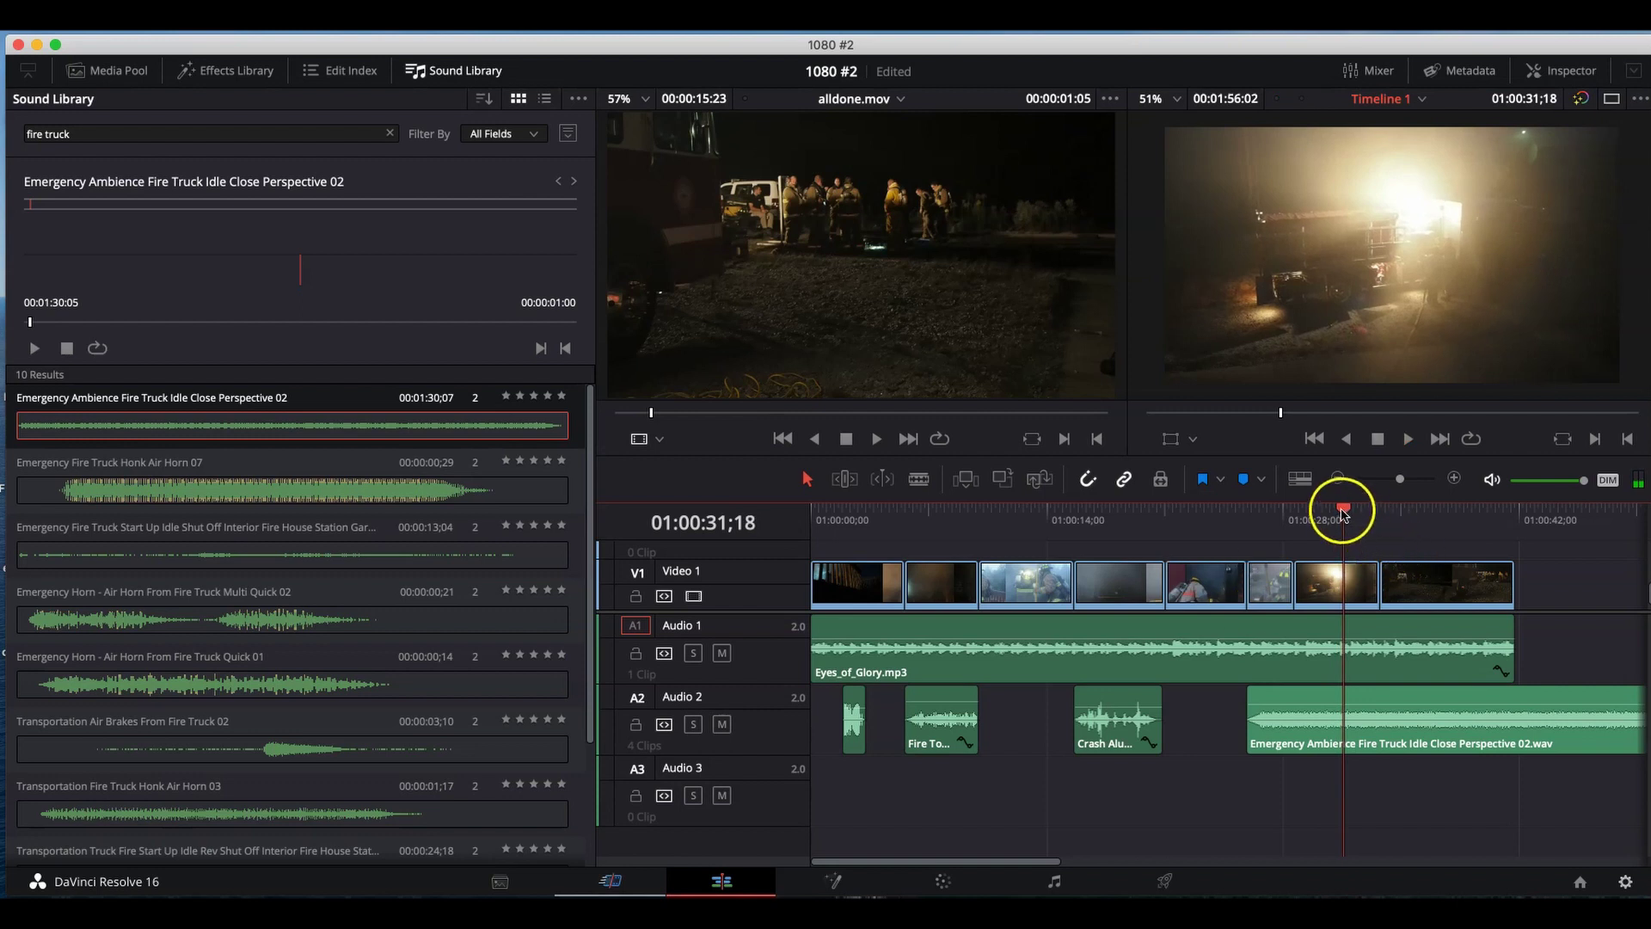
pyautogui.moveTo(1342, 508); pyautogui.dragTo(1412, 514)
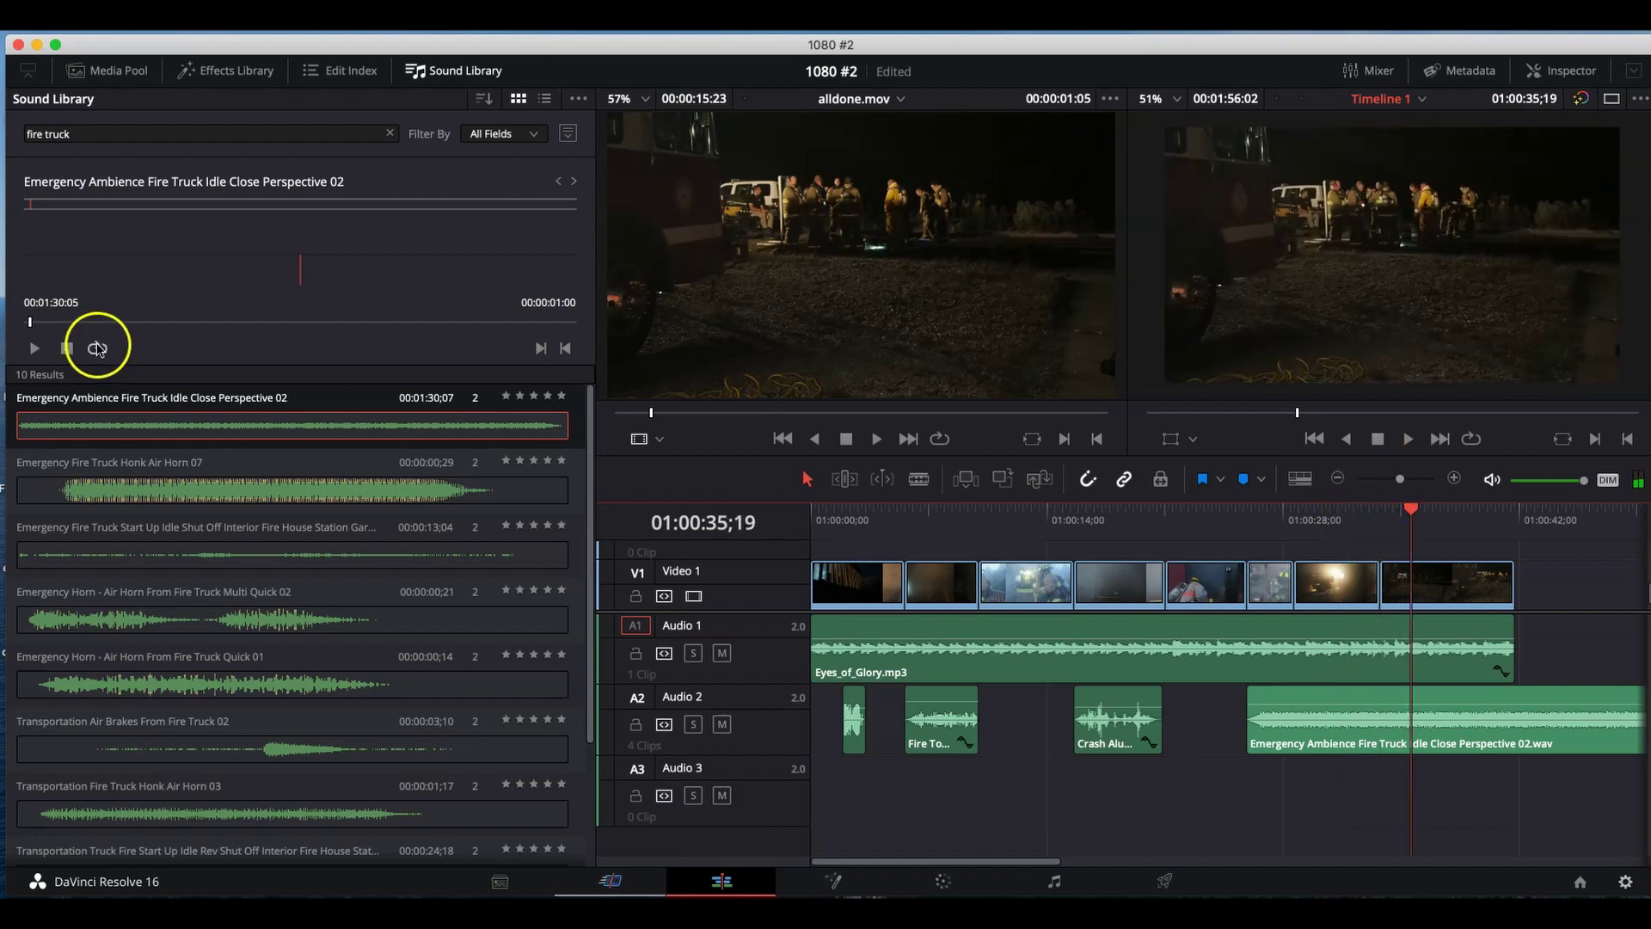
pyautogui.click(93, 138)
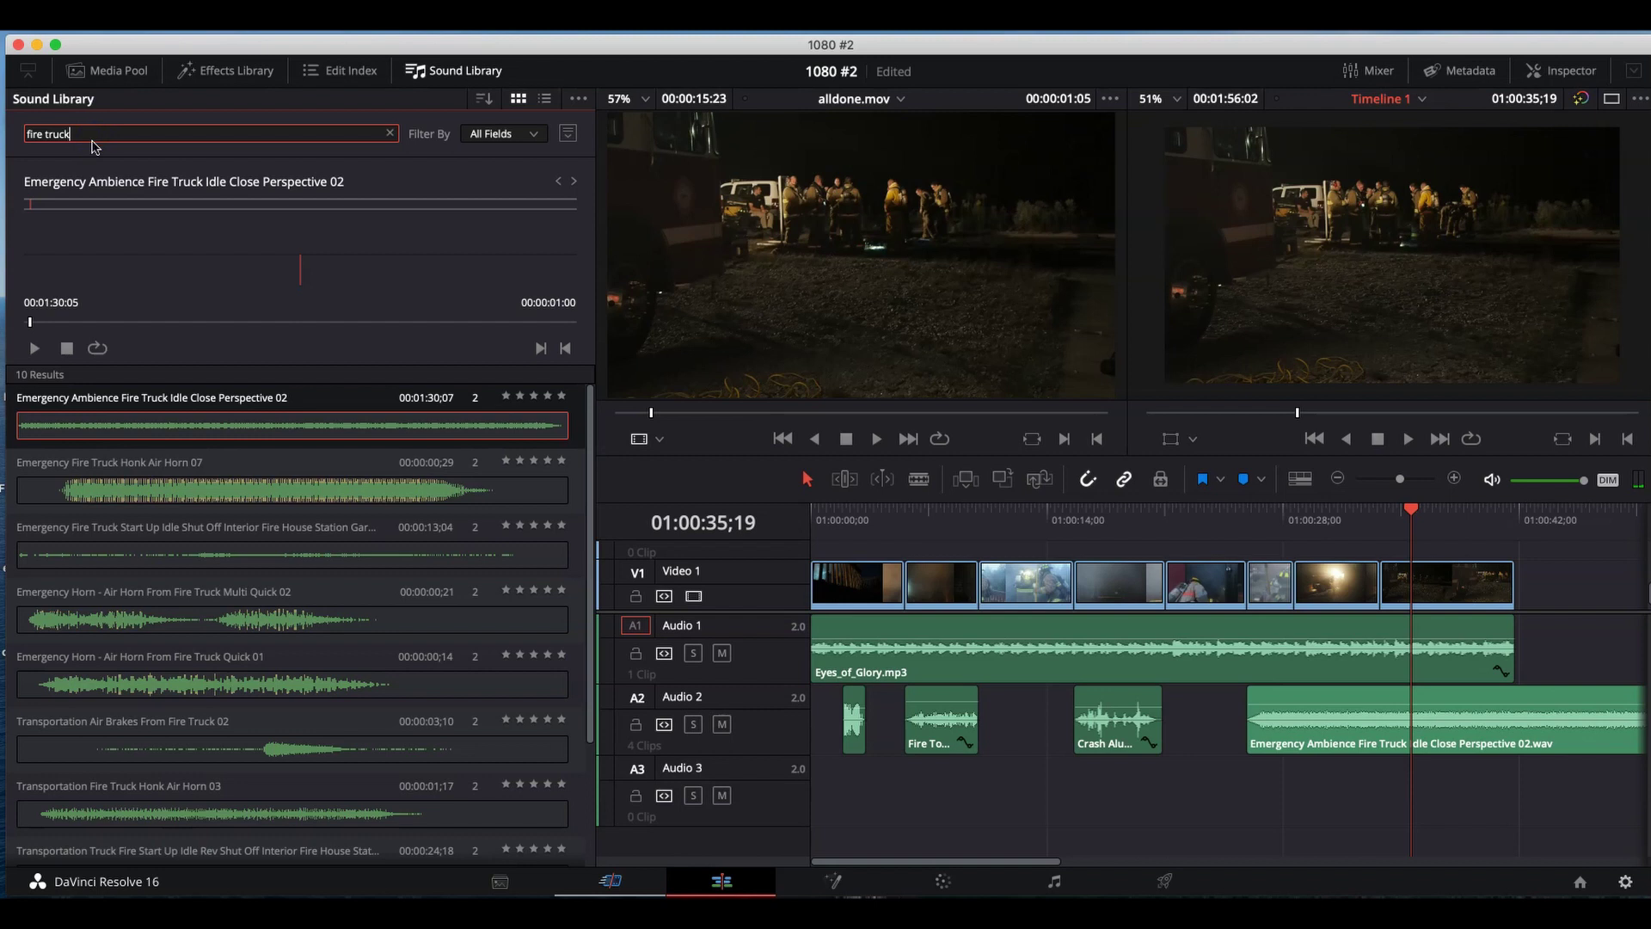
pyautogui.scroll(-4, 196, 632)
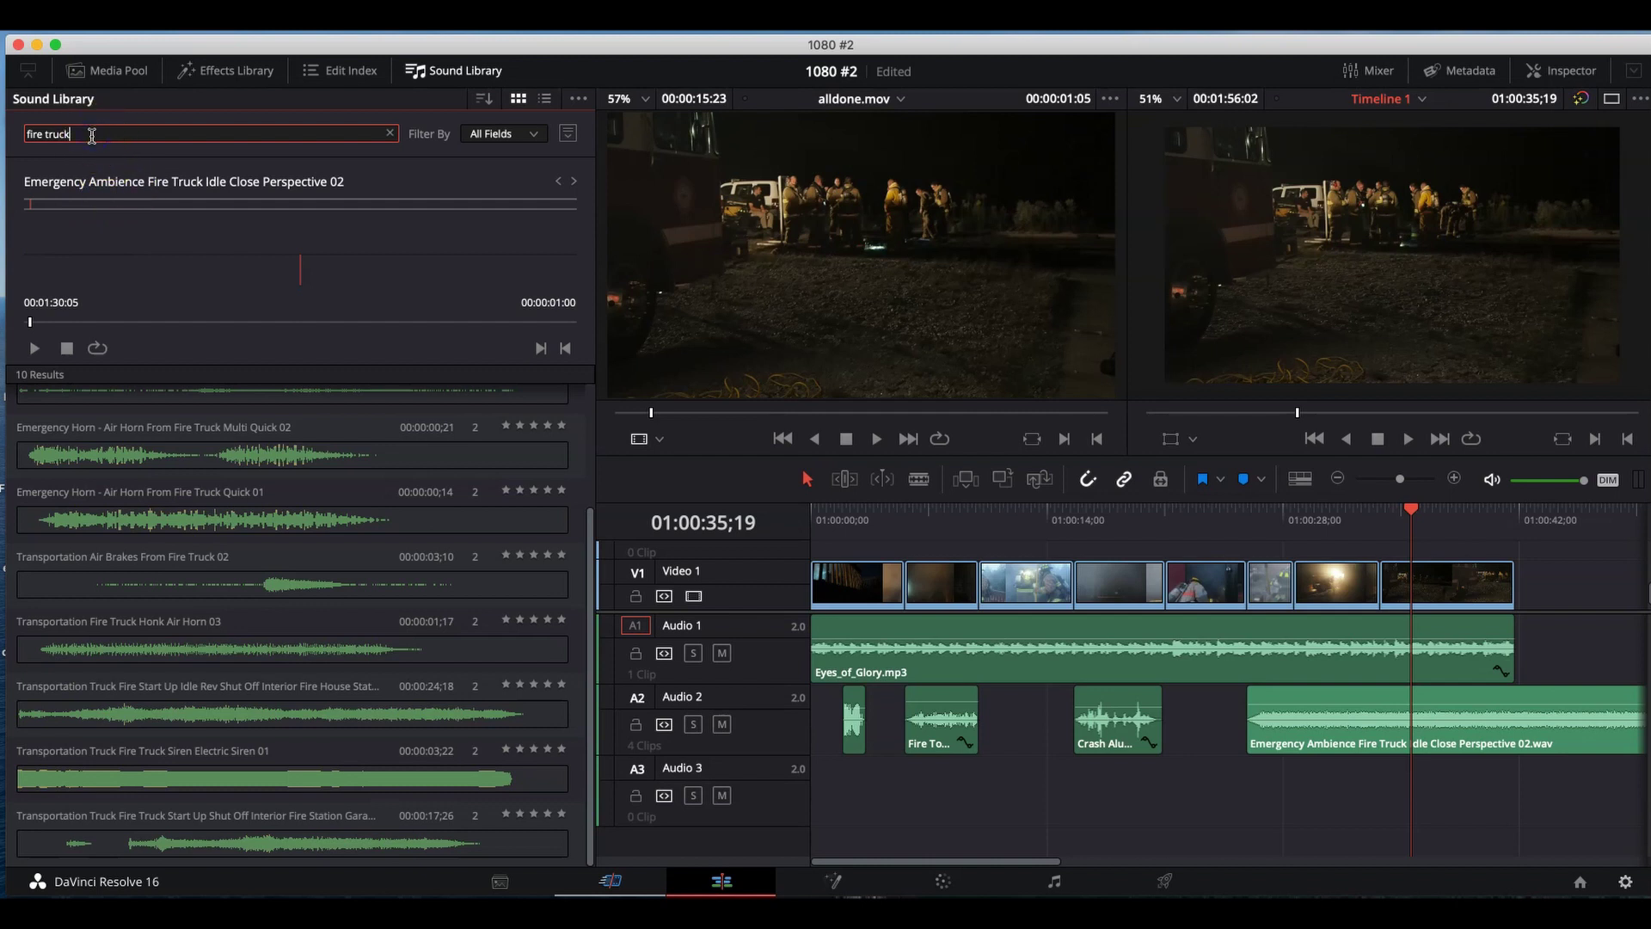
# - Cut the search back to 'fire' and preview the extinguisher and garage door sounds
pyautogui.press('BackSpace')
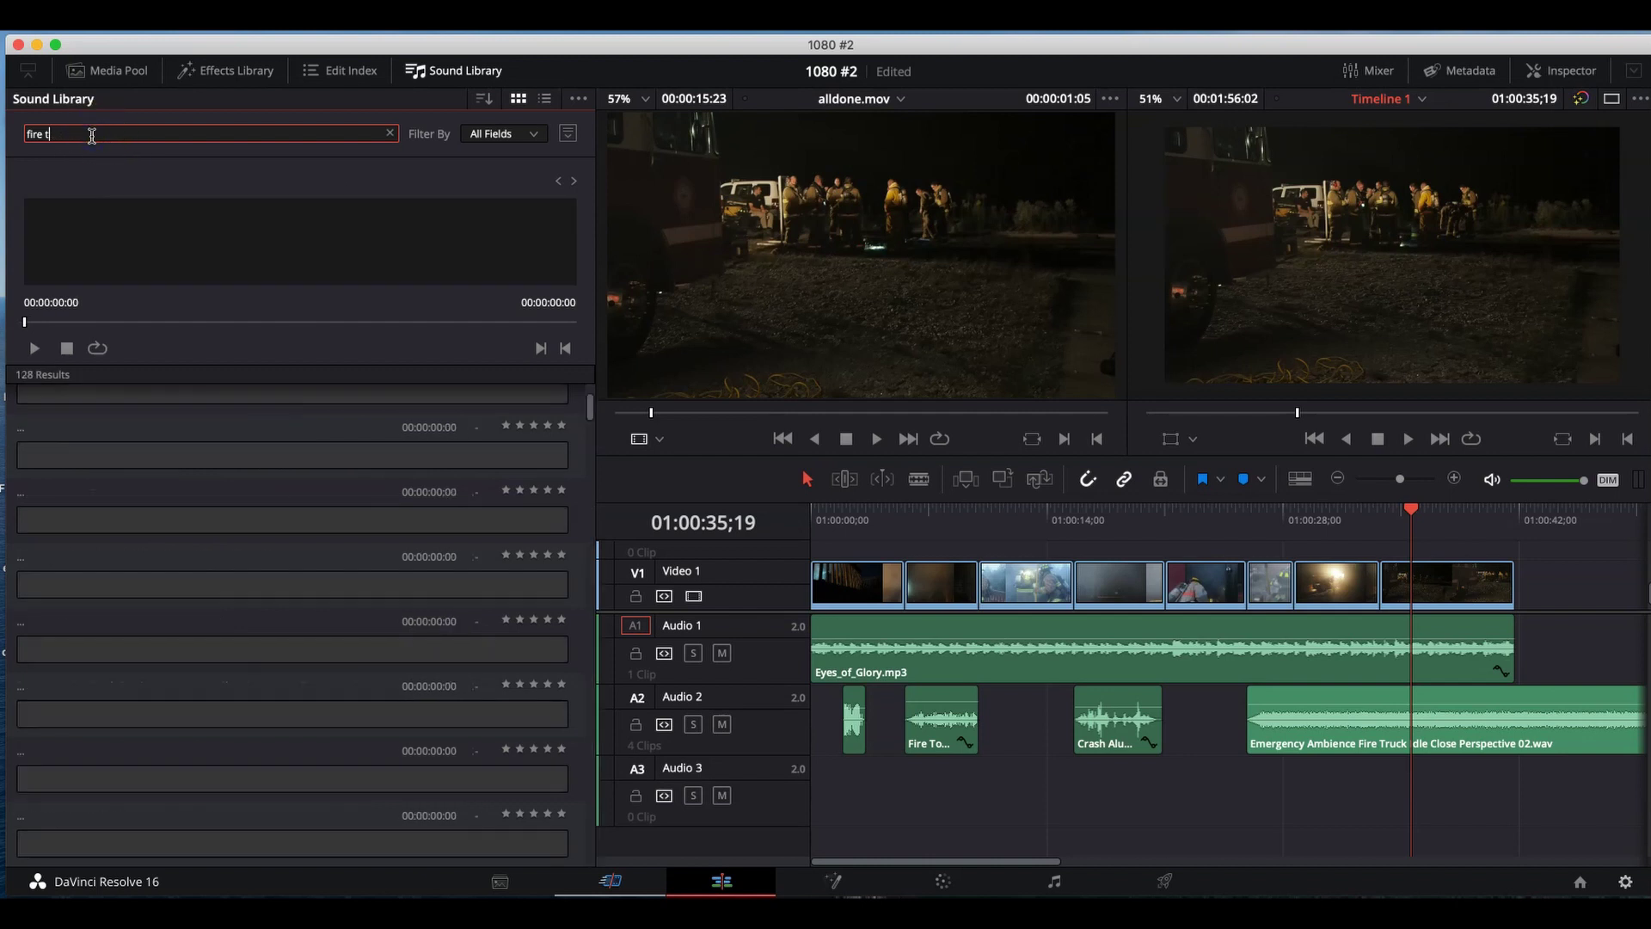
pyautogui.press('BackSpace')
pyautogui.press('BackSpace')
pyautogui.scroll(-3, 320, 636)
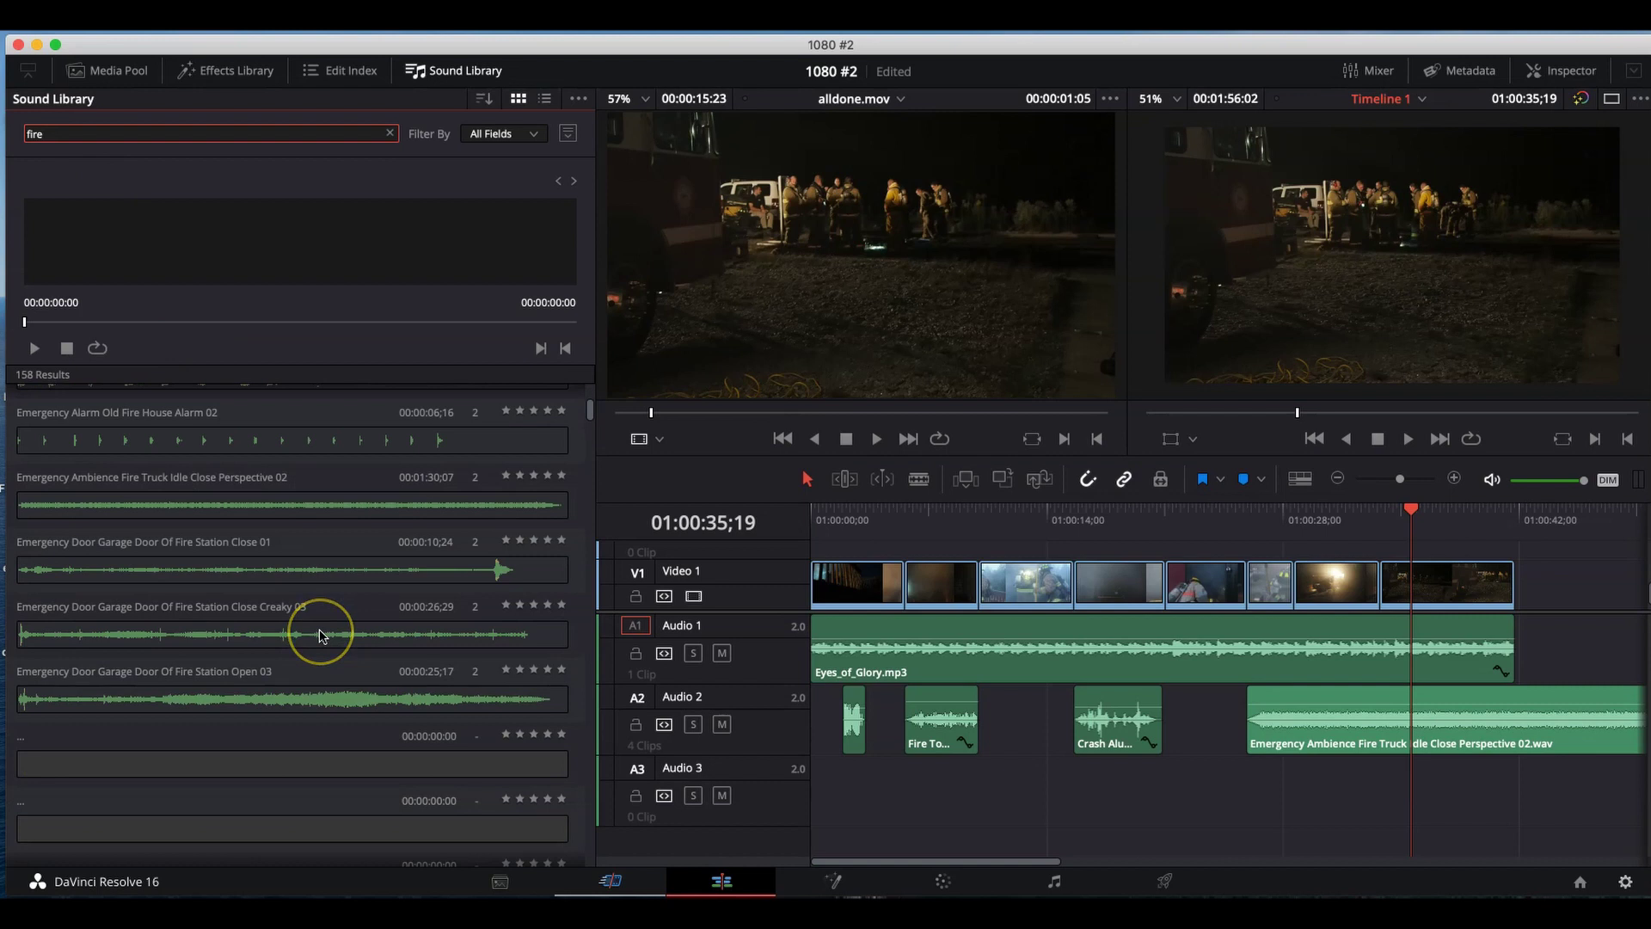
pyautogui.scroll(-3, 300, 645)
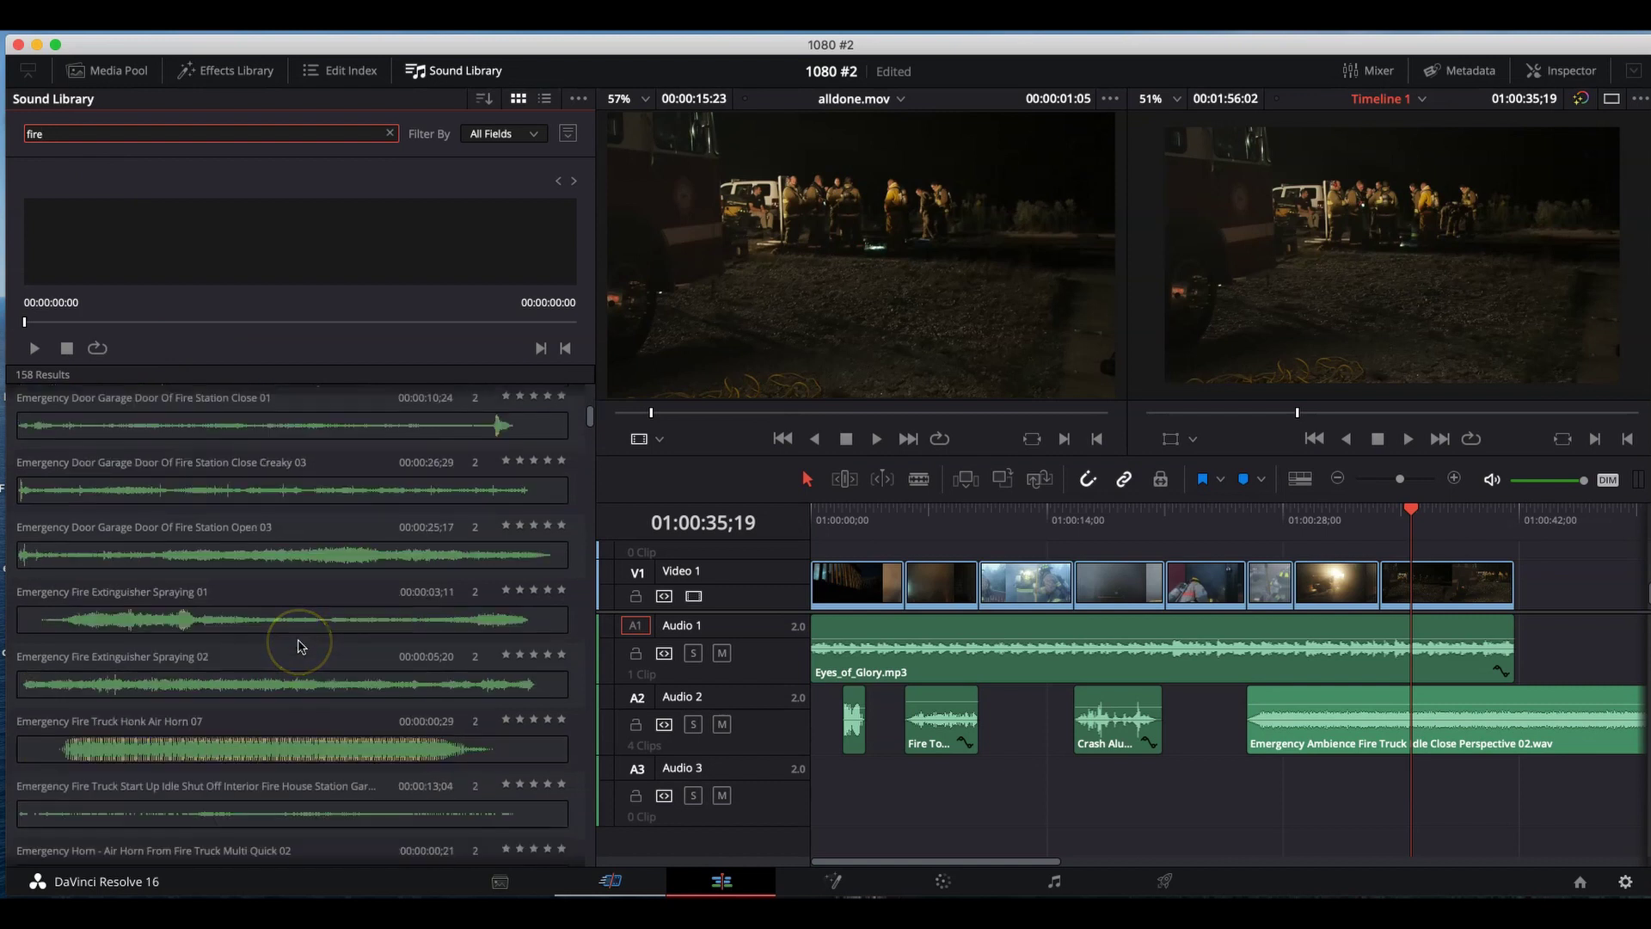
pyautogui.click(284, 675)
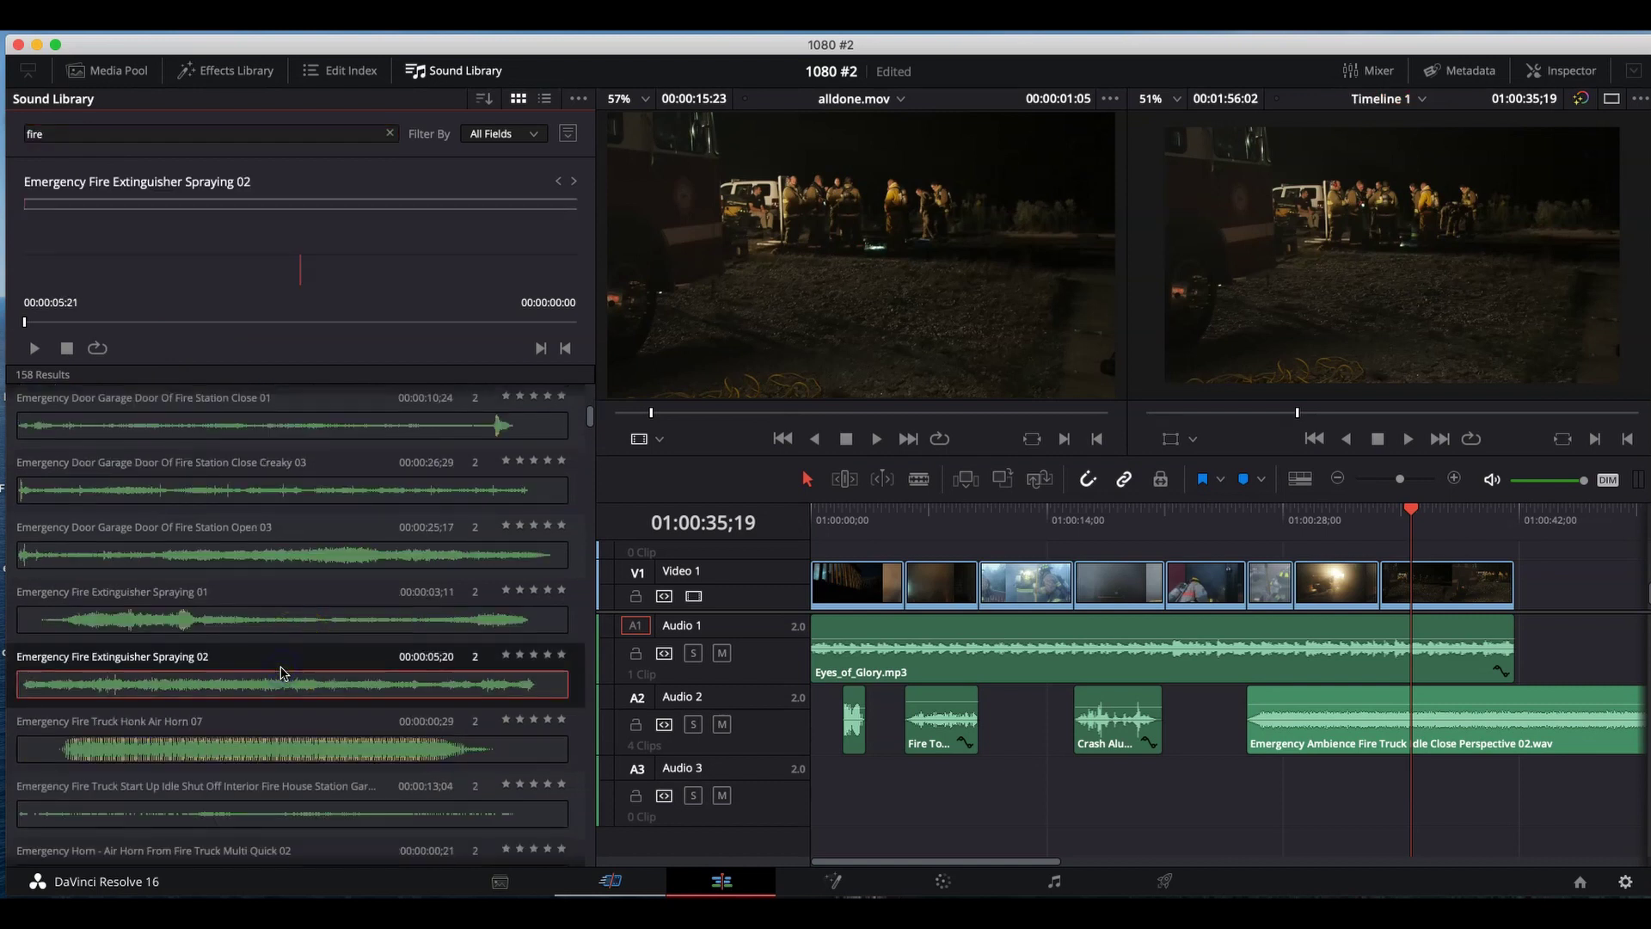
pyautogui.click(275, 620)
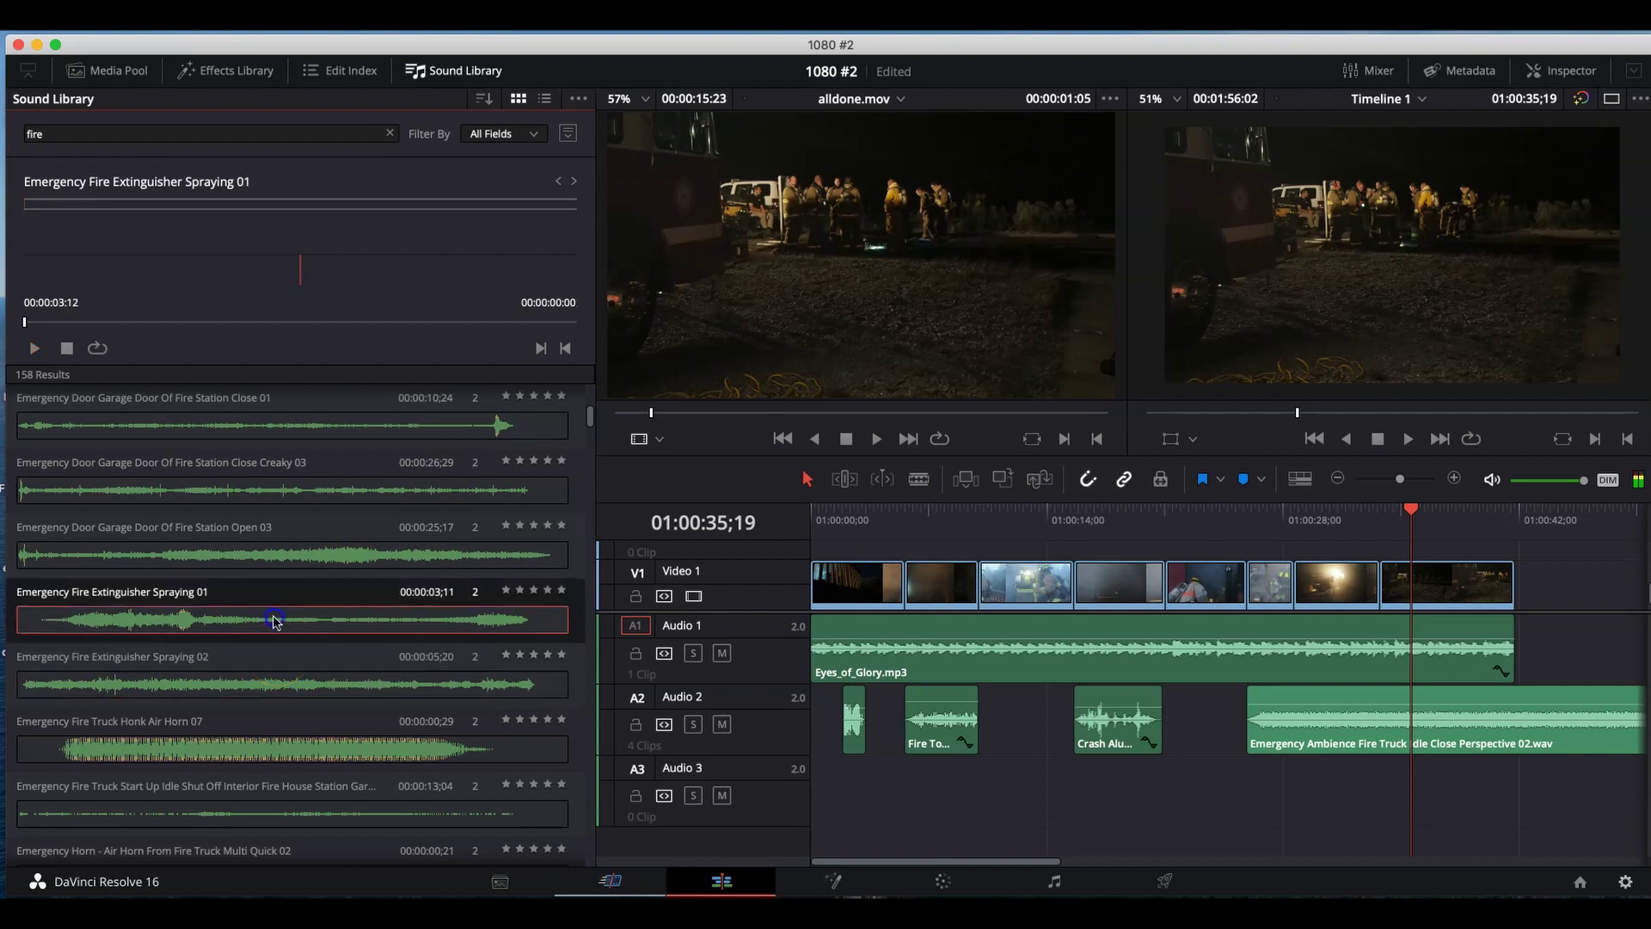
pyautogui.click(241, 551)
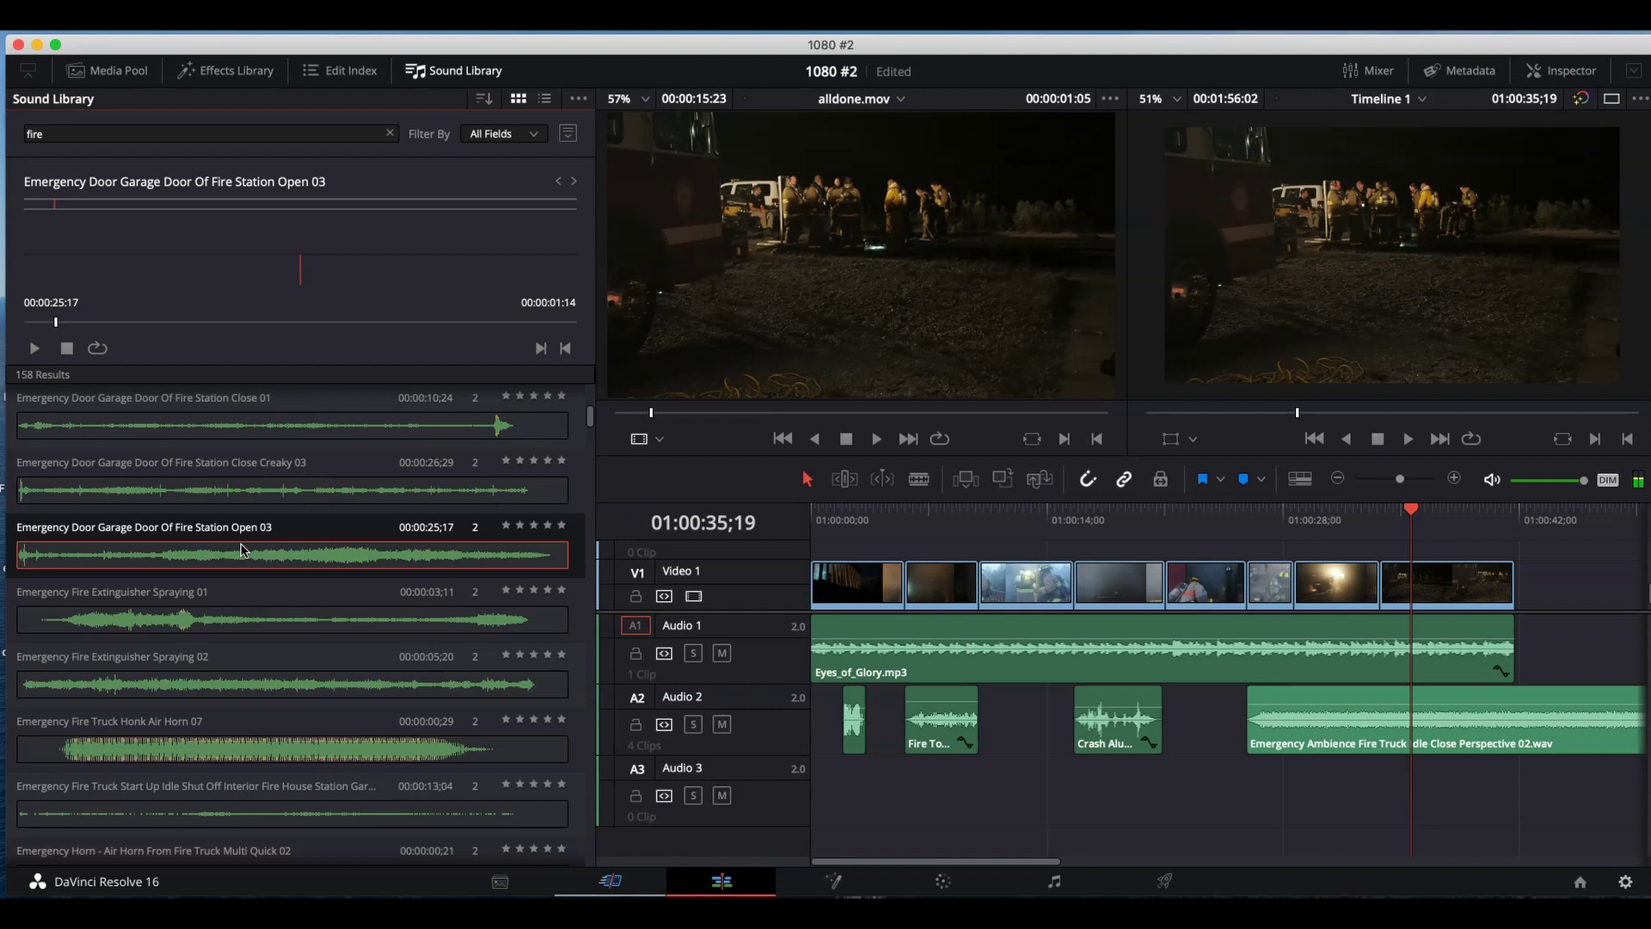
# - Place Garage Door Of Fire Station Open 03 on Audio 3 and trim its end shorter
pyautogui.moveTo(121, 553); pyautogui.dragTo(1161, 819)
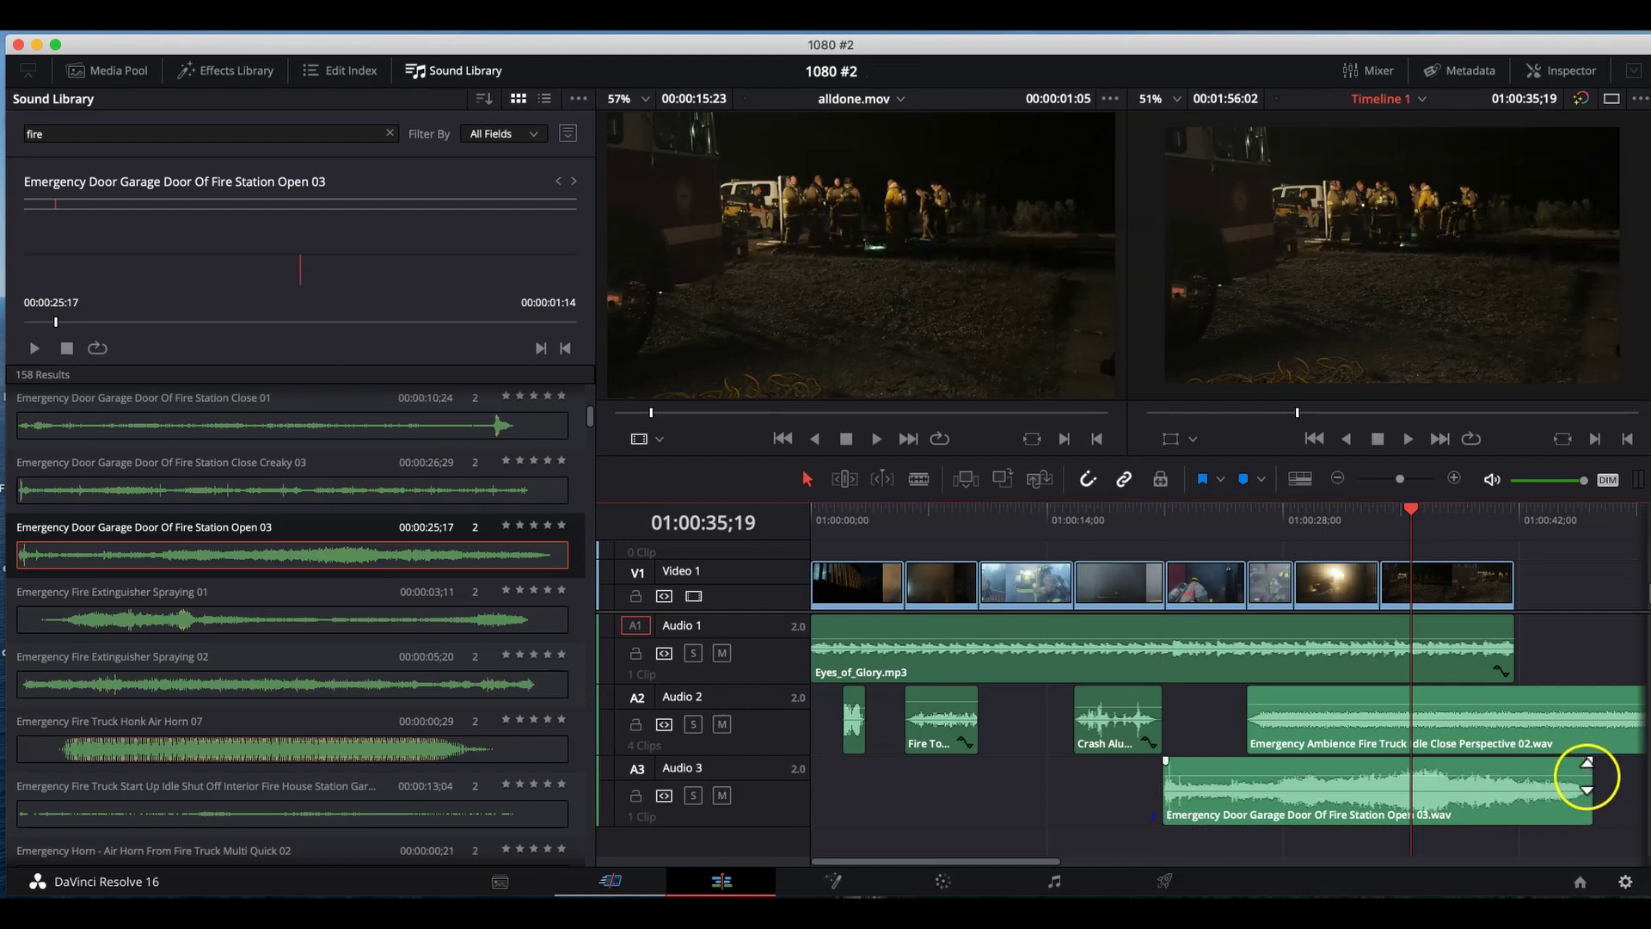
pyautogui.moveTo(1591, 792); pyautogui.dragTo(1249, 802)
pyautogui.click(1278, 559)
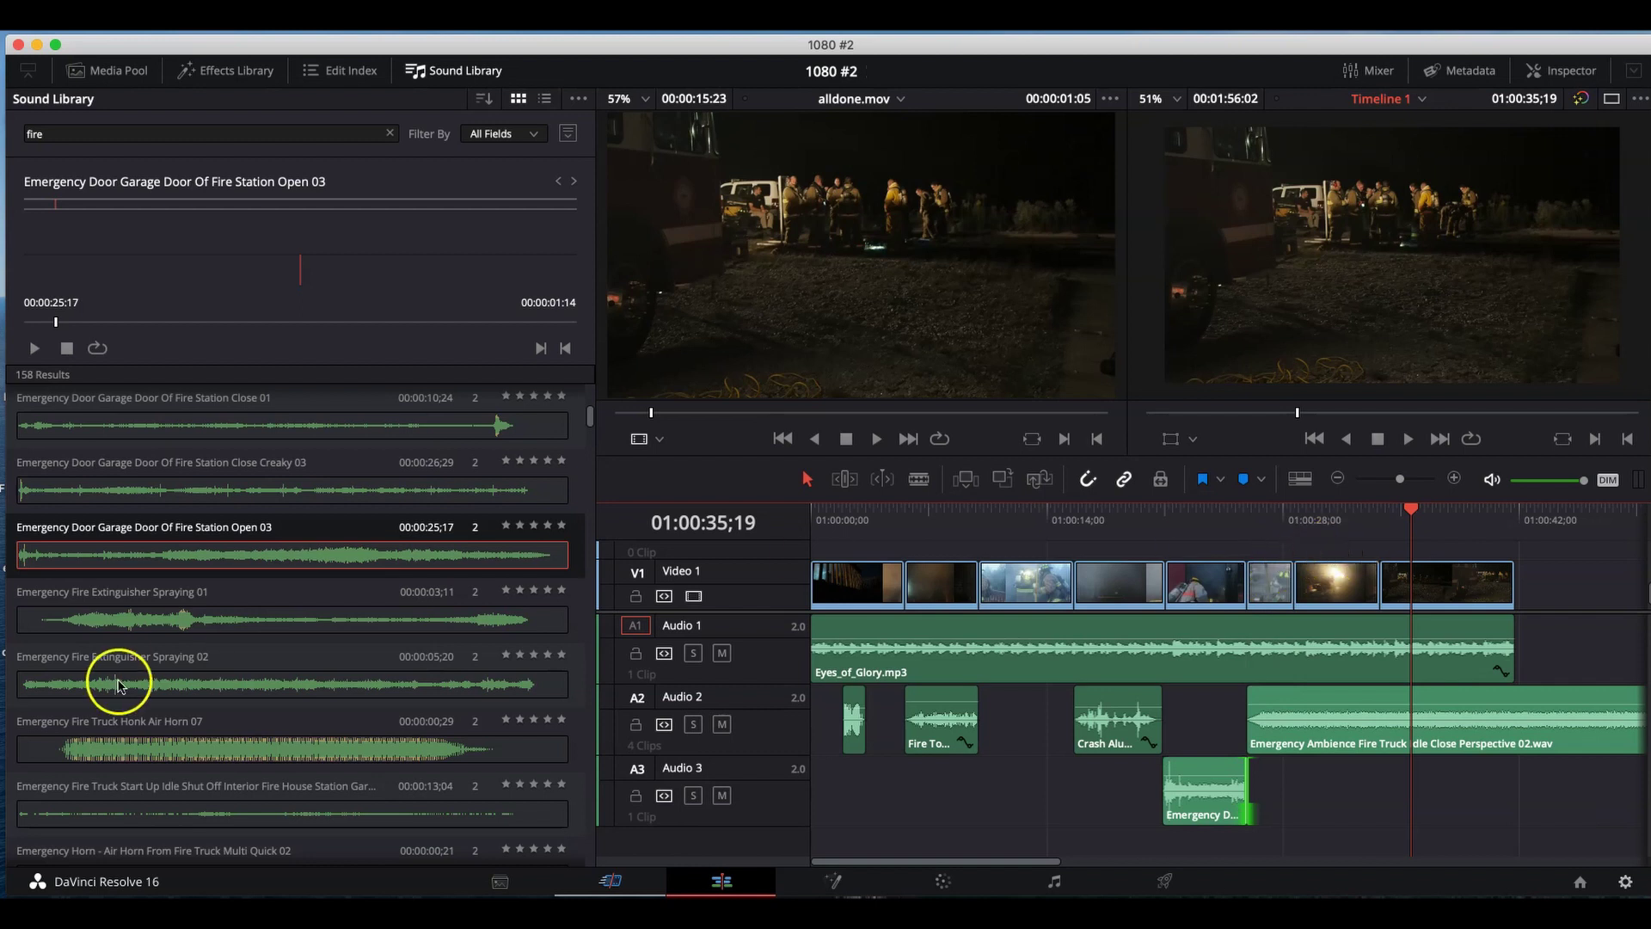
# - Preview the dispatch calls and place EMT Is In Route on Audio 3 at the playhead
pyautogui.scroll(-3, 221, 675)
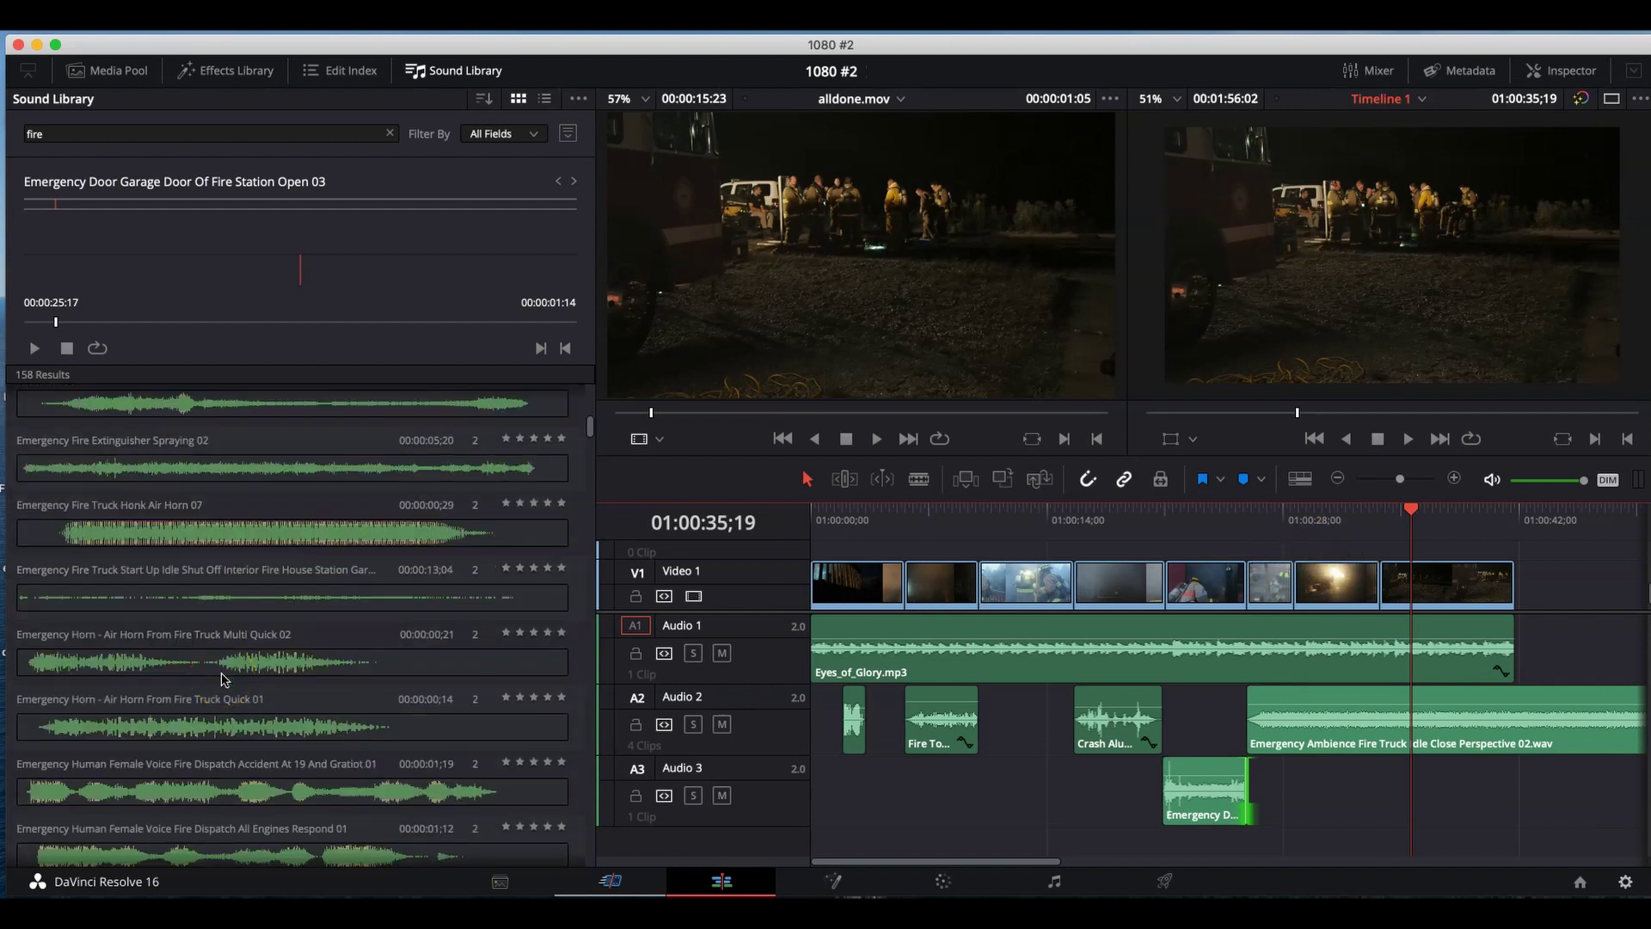
pyautogui.scroll(-2, 166, 663)
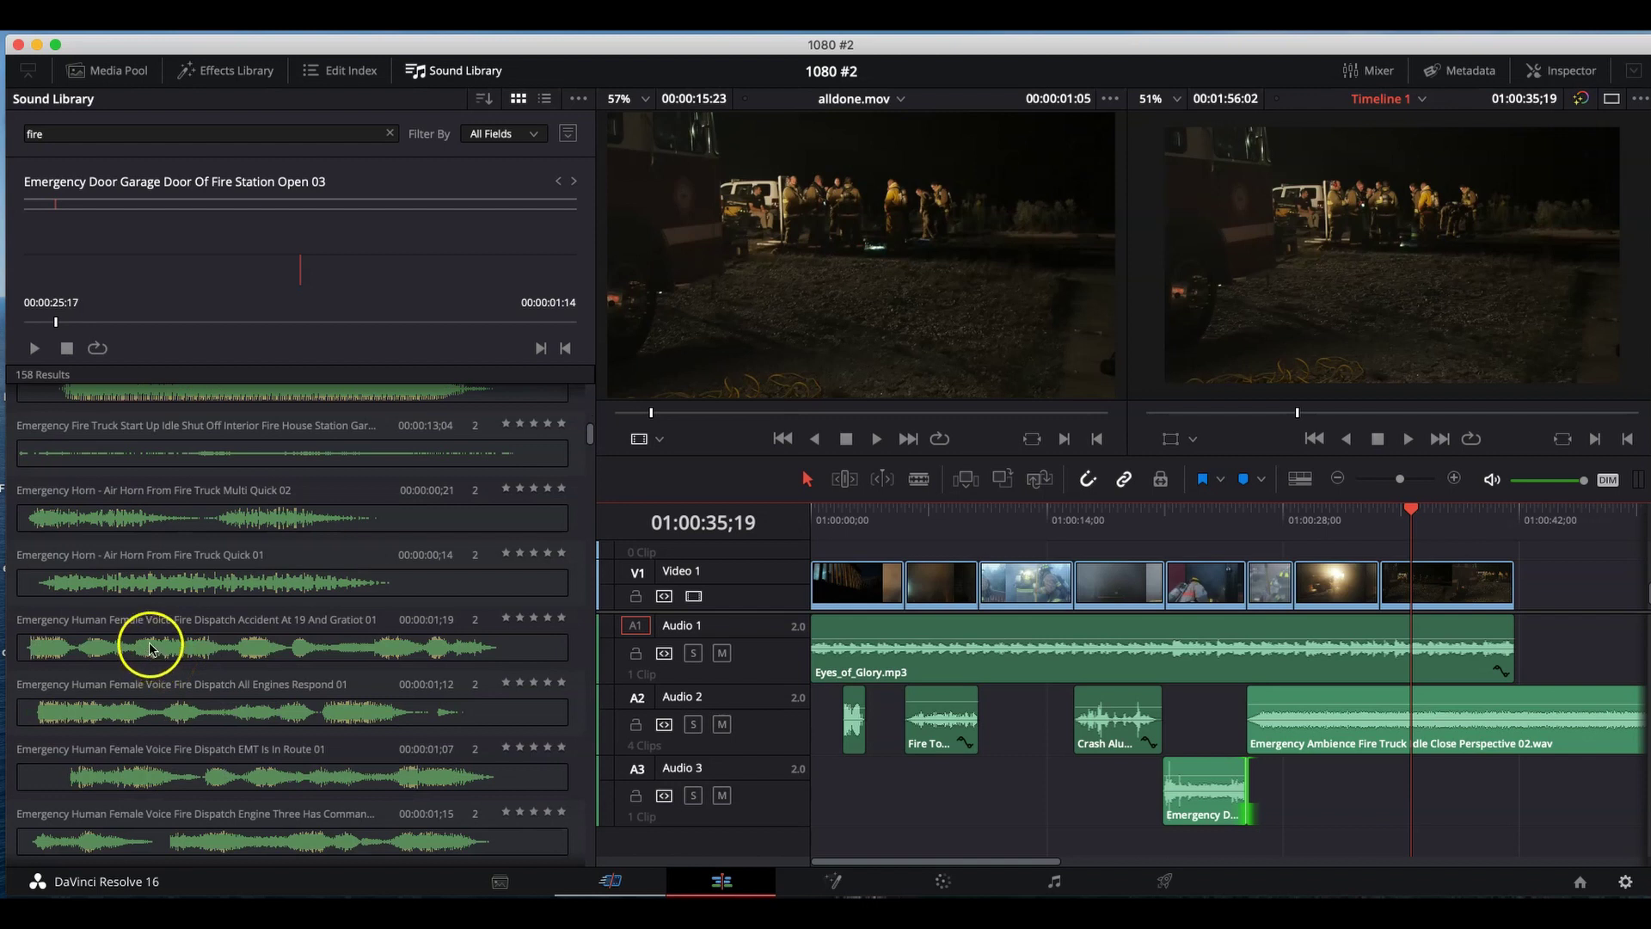
pyautogui.click(150, 712)
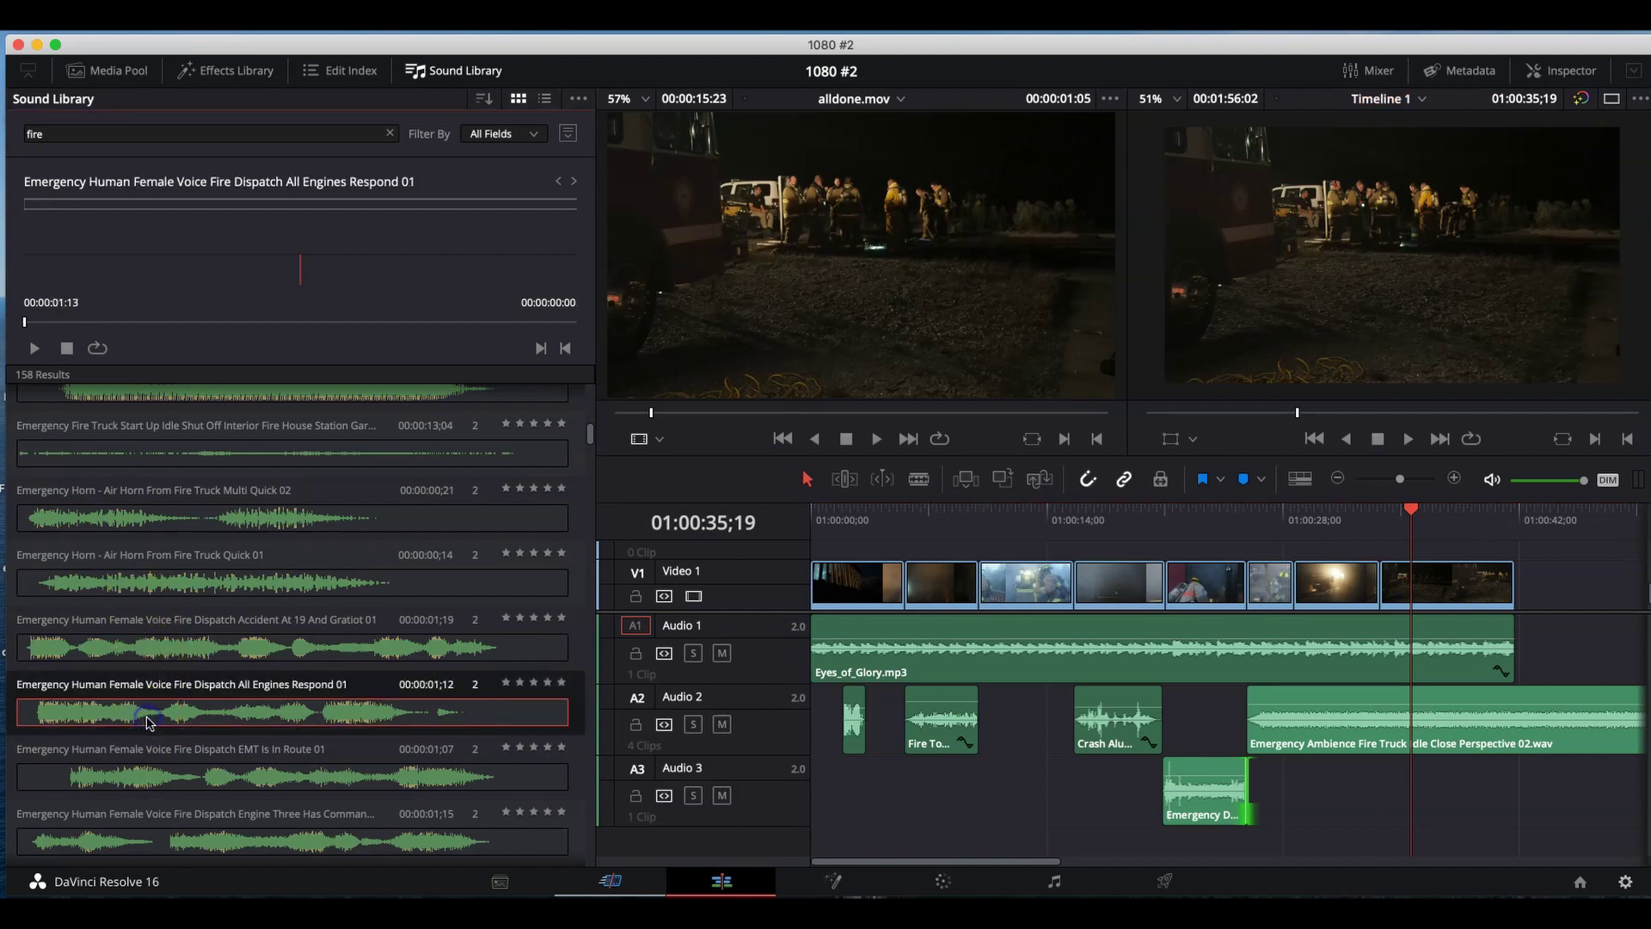
pyautogui.click(135, 777)
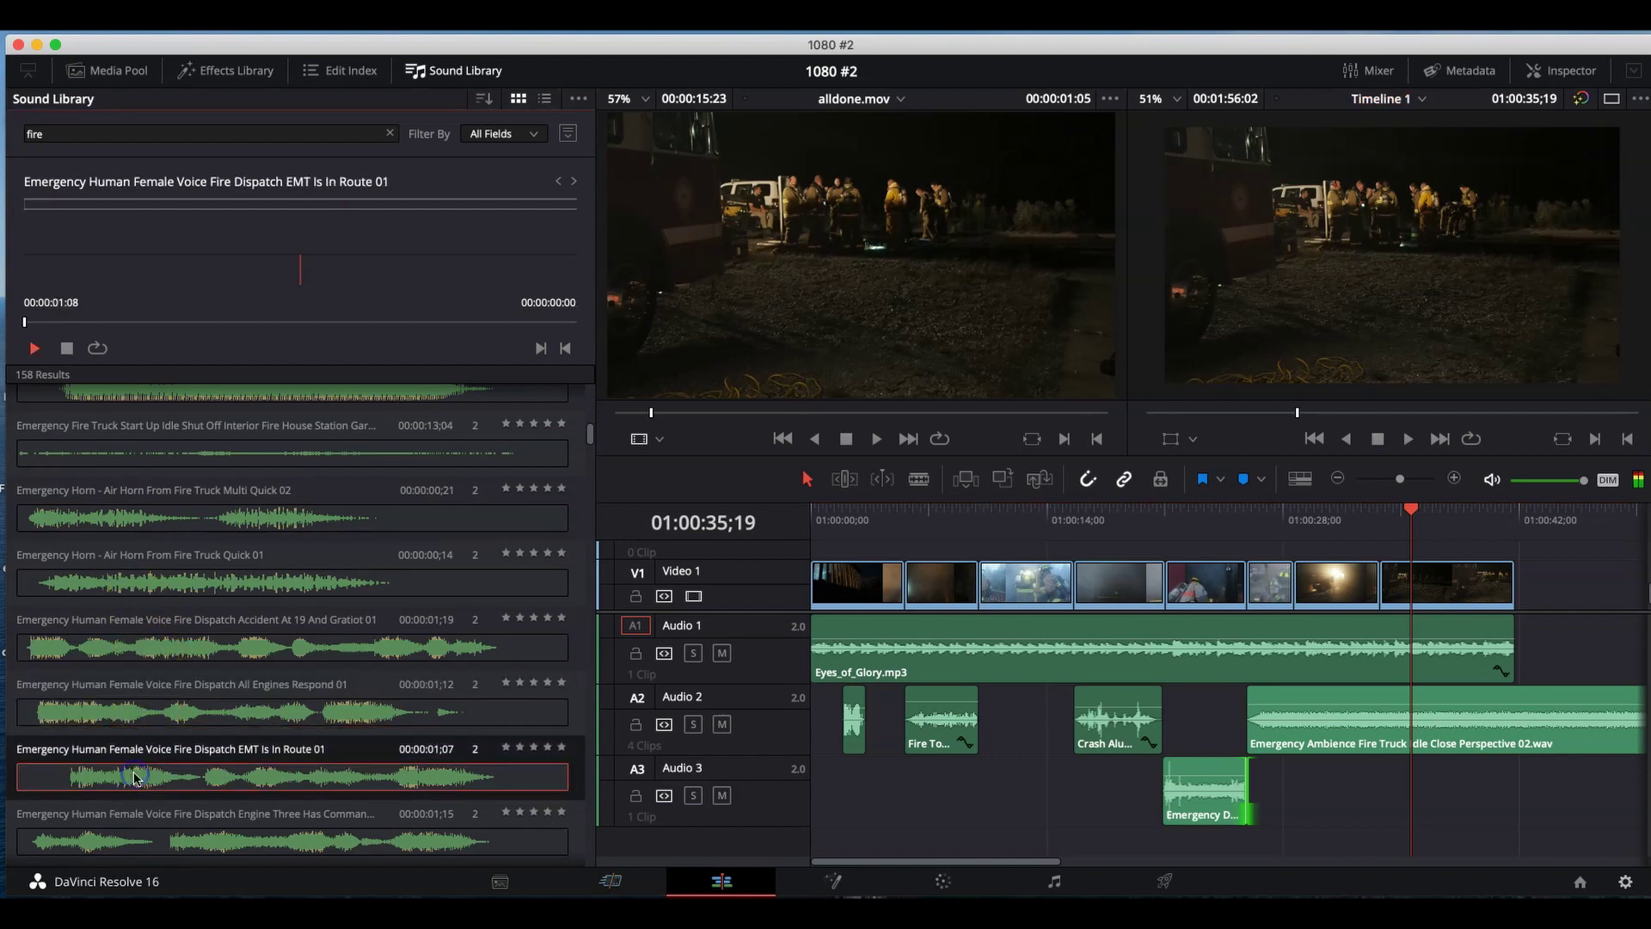
pyautogui.click(145, 783)
pyautogui.moveTo(146, 783); pyautogui.dragTo(1421, 778)
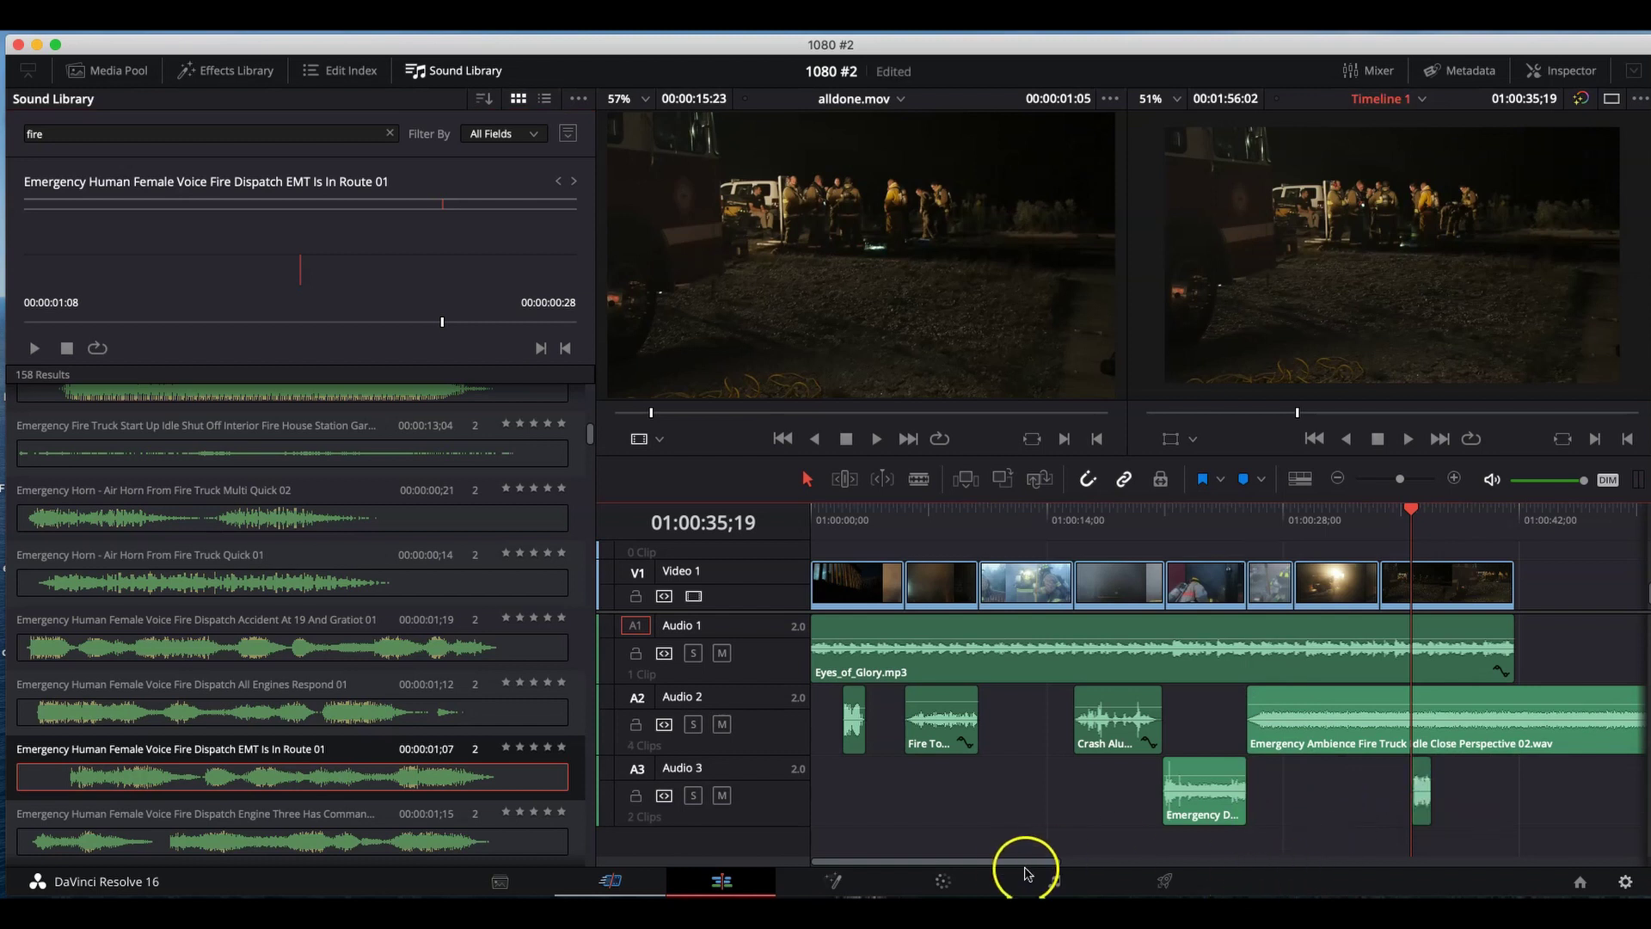
pyautogui.moveTo(1009, 861); pyautogui.dragTo(1067, 858)
# - Blade-cut the Audio 2 ambience at 01:00:41;24, delete its tail, and return to the start
pyautogui.click(1129, 514)
pyautogui.moveTo(1129, 515); pyautogui.dragTo(1228, 516)
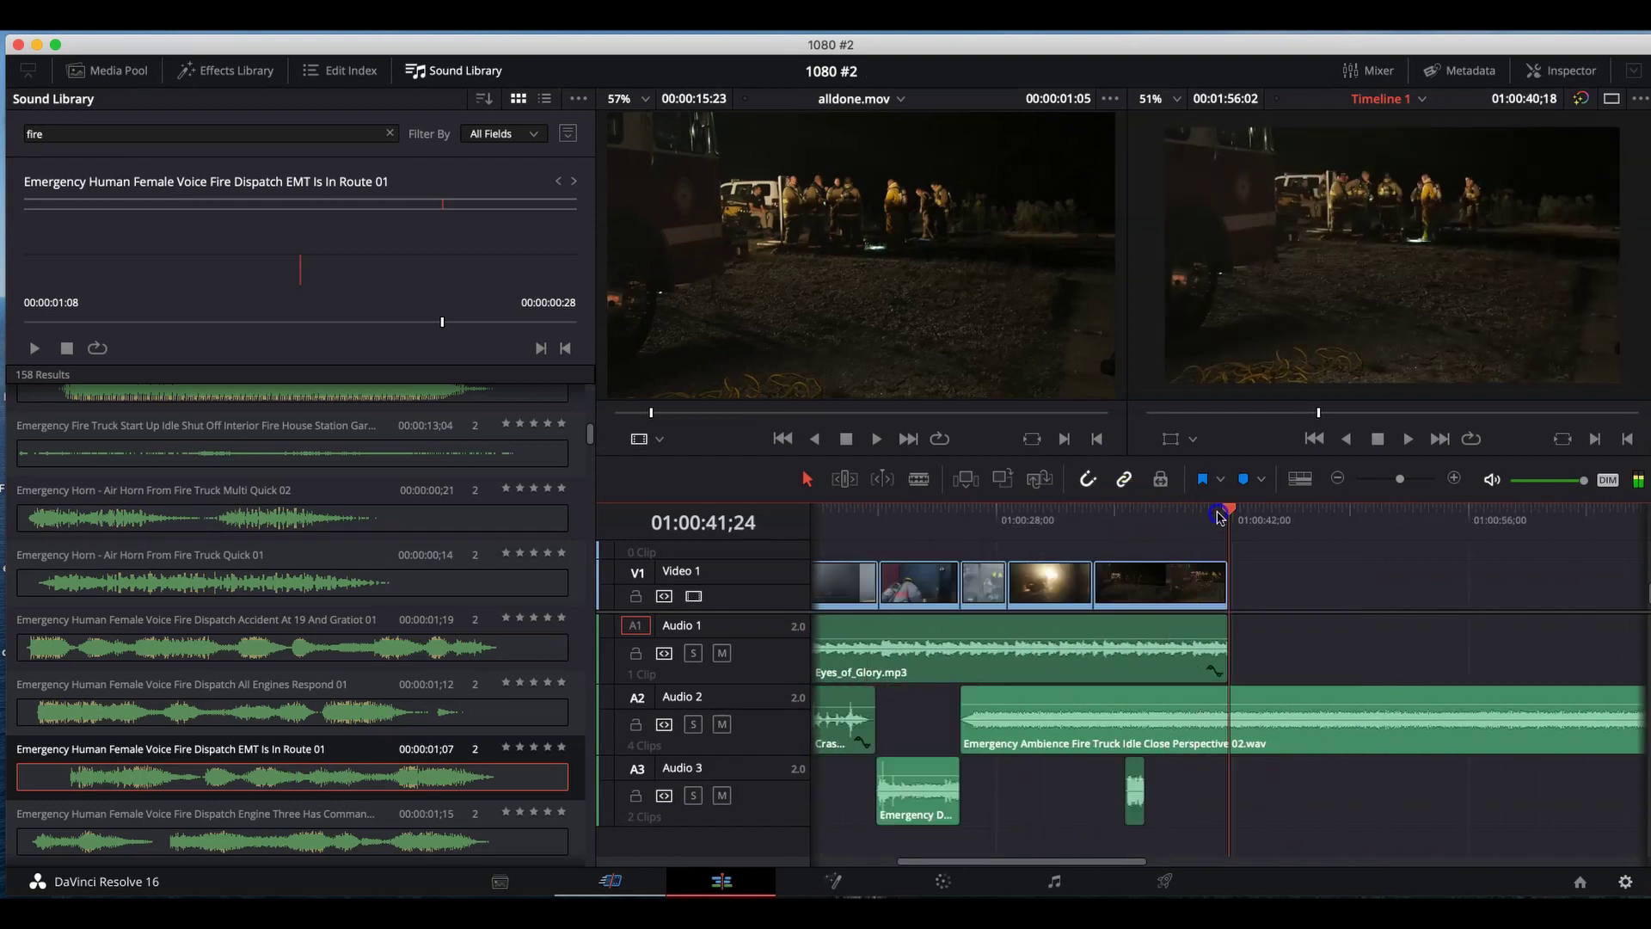
pyautogui.click(918, 477)
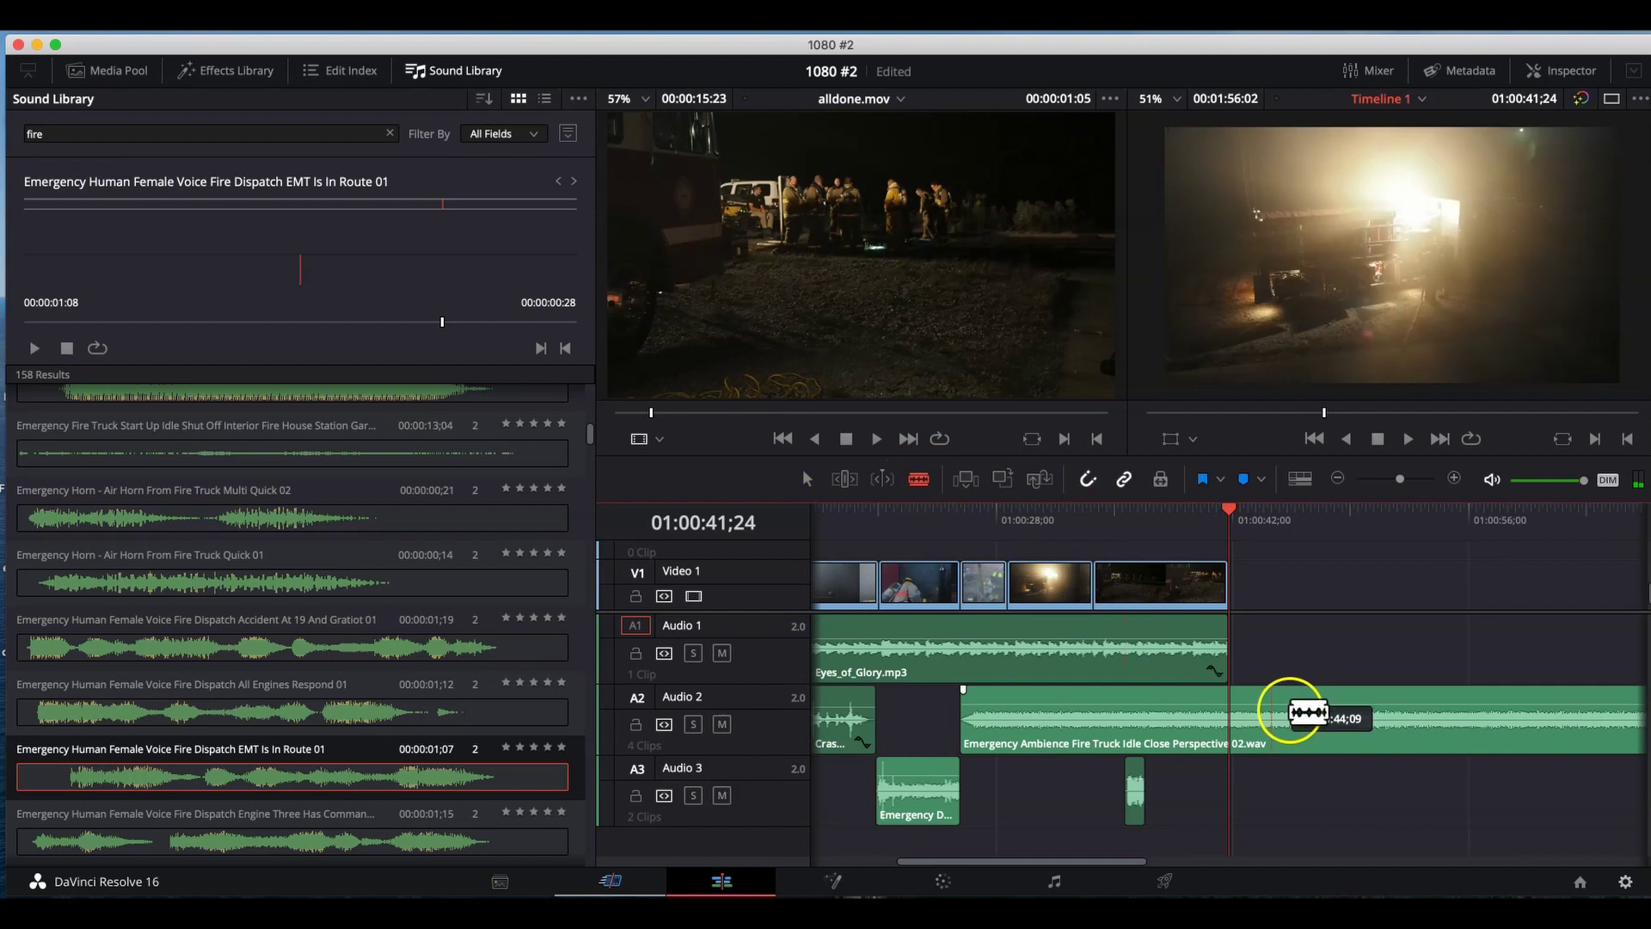
pyautogui.click(1228, 715)
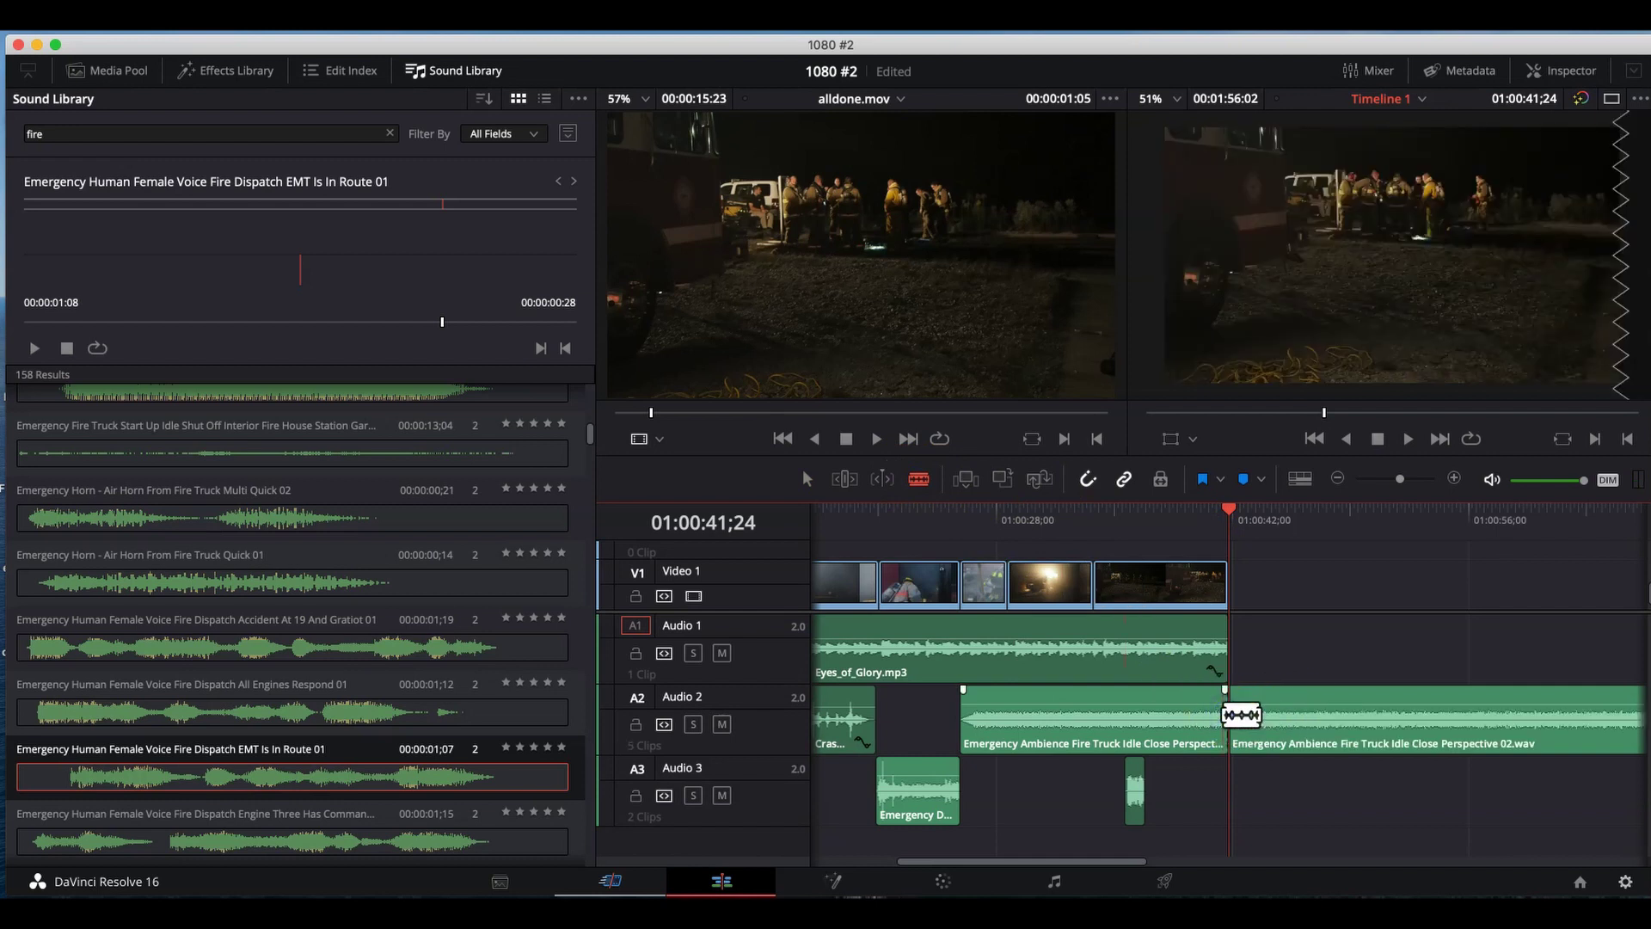
pyautogui.click(1313, 703)
pyautogui.click(1310, 699)
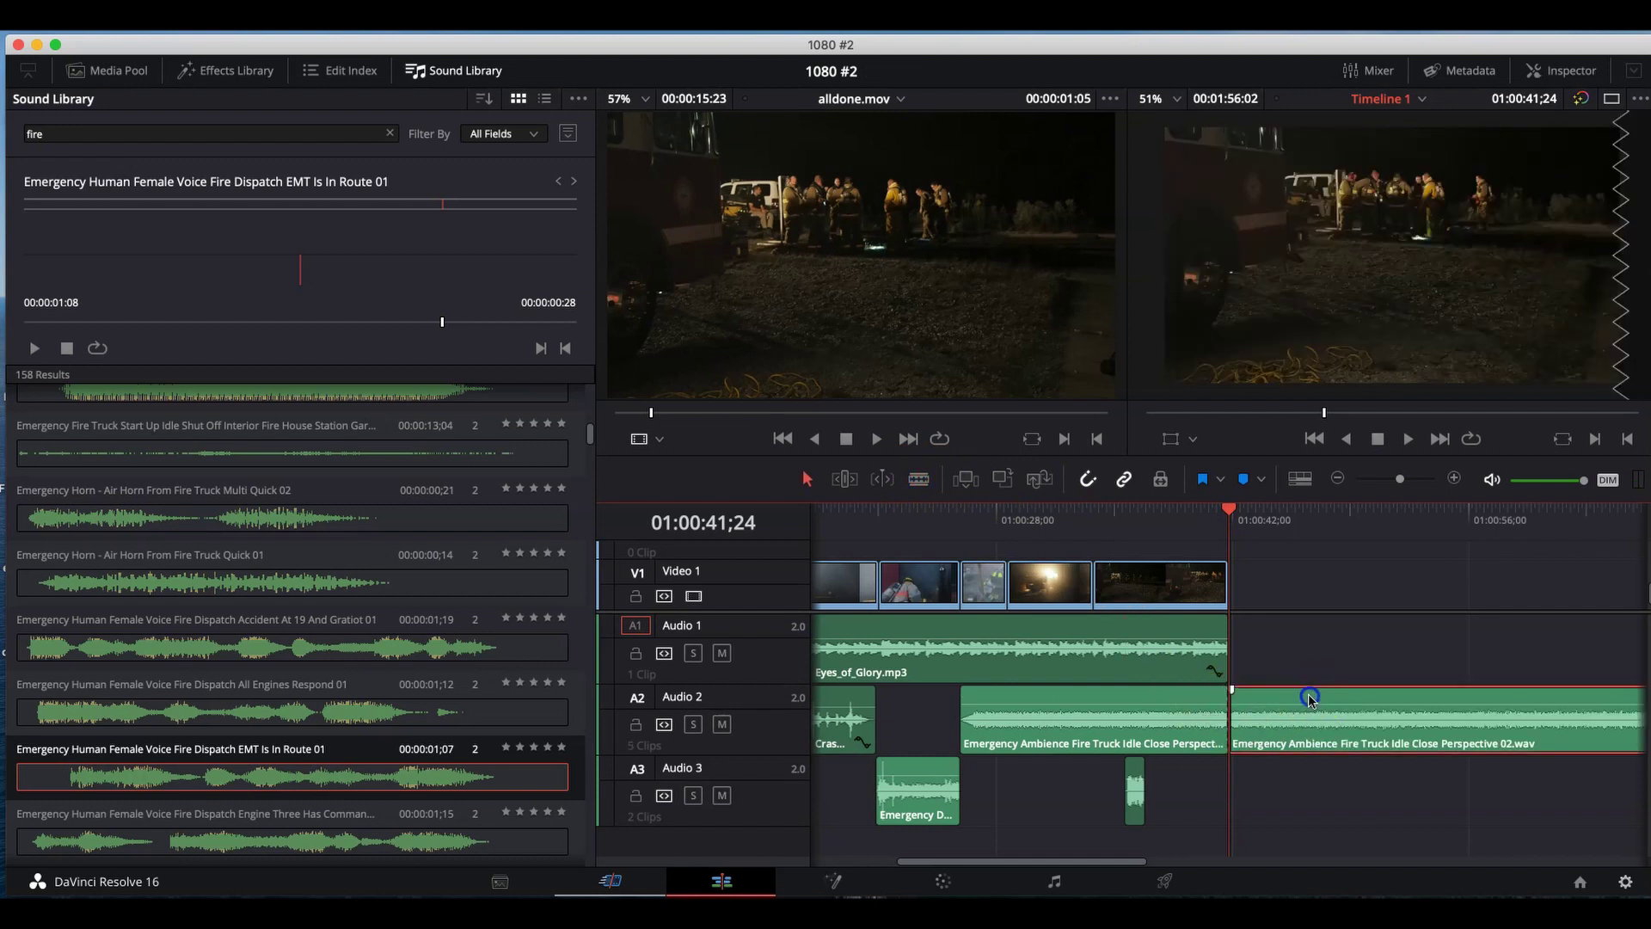
pyautogui.press('Delete')
pyautogui.moveTo(1234, 519); pyautogui.dragTo(722, 522)
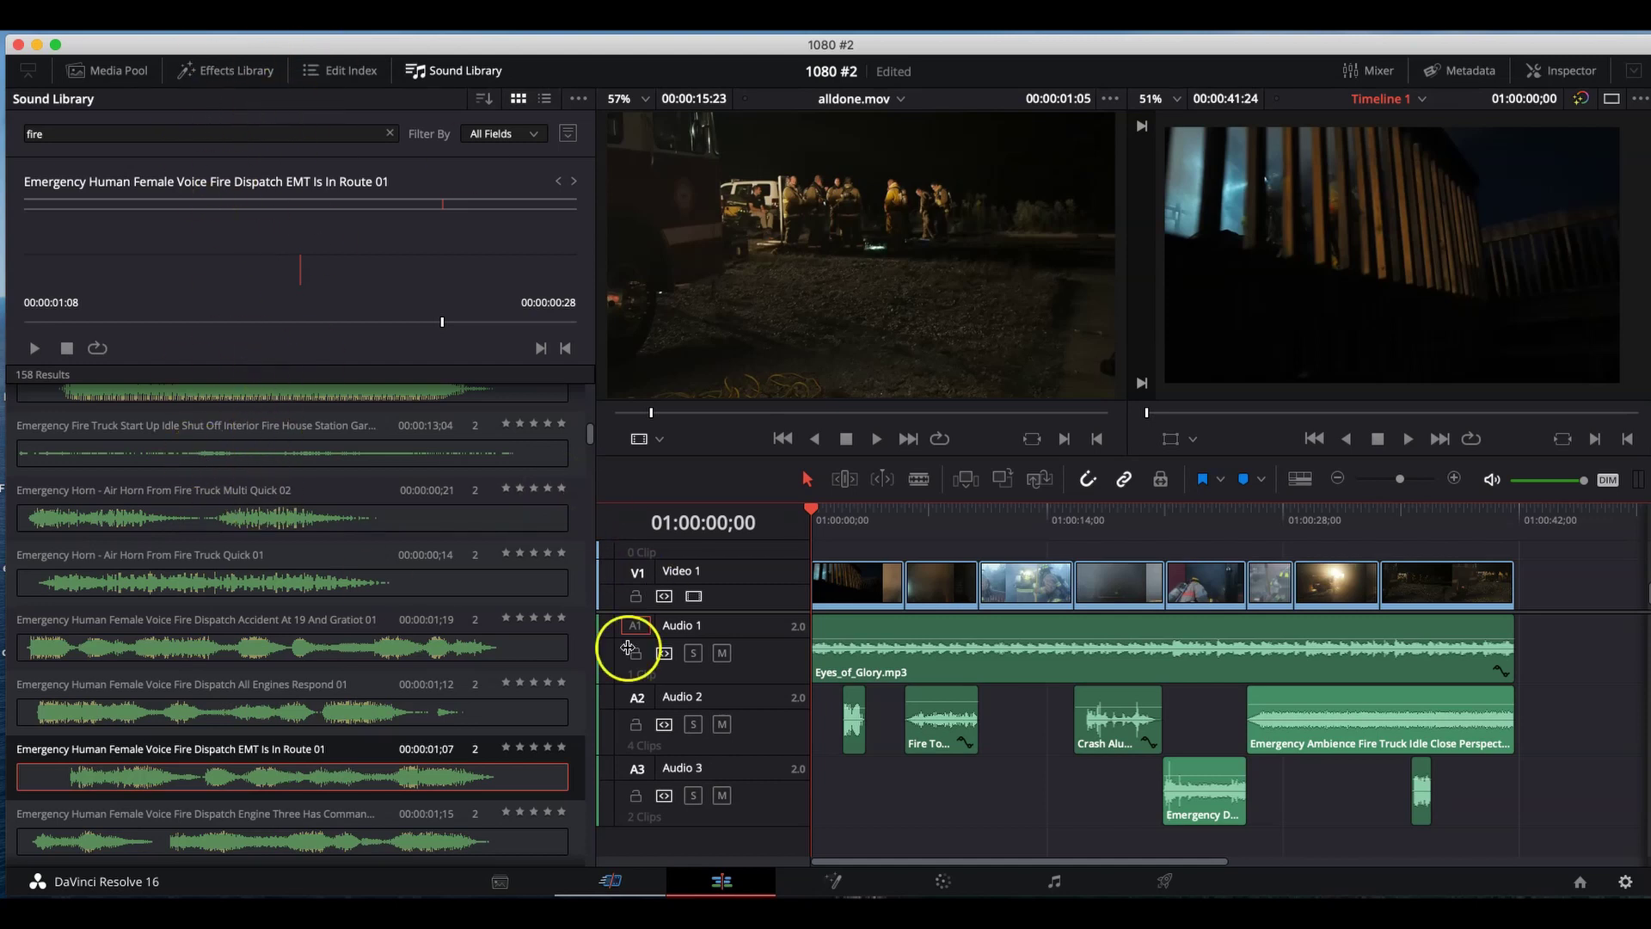
pyautogui.press('space')
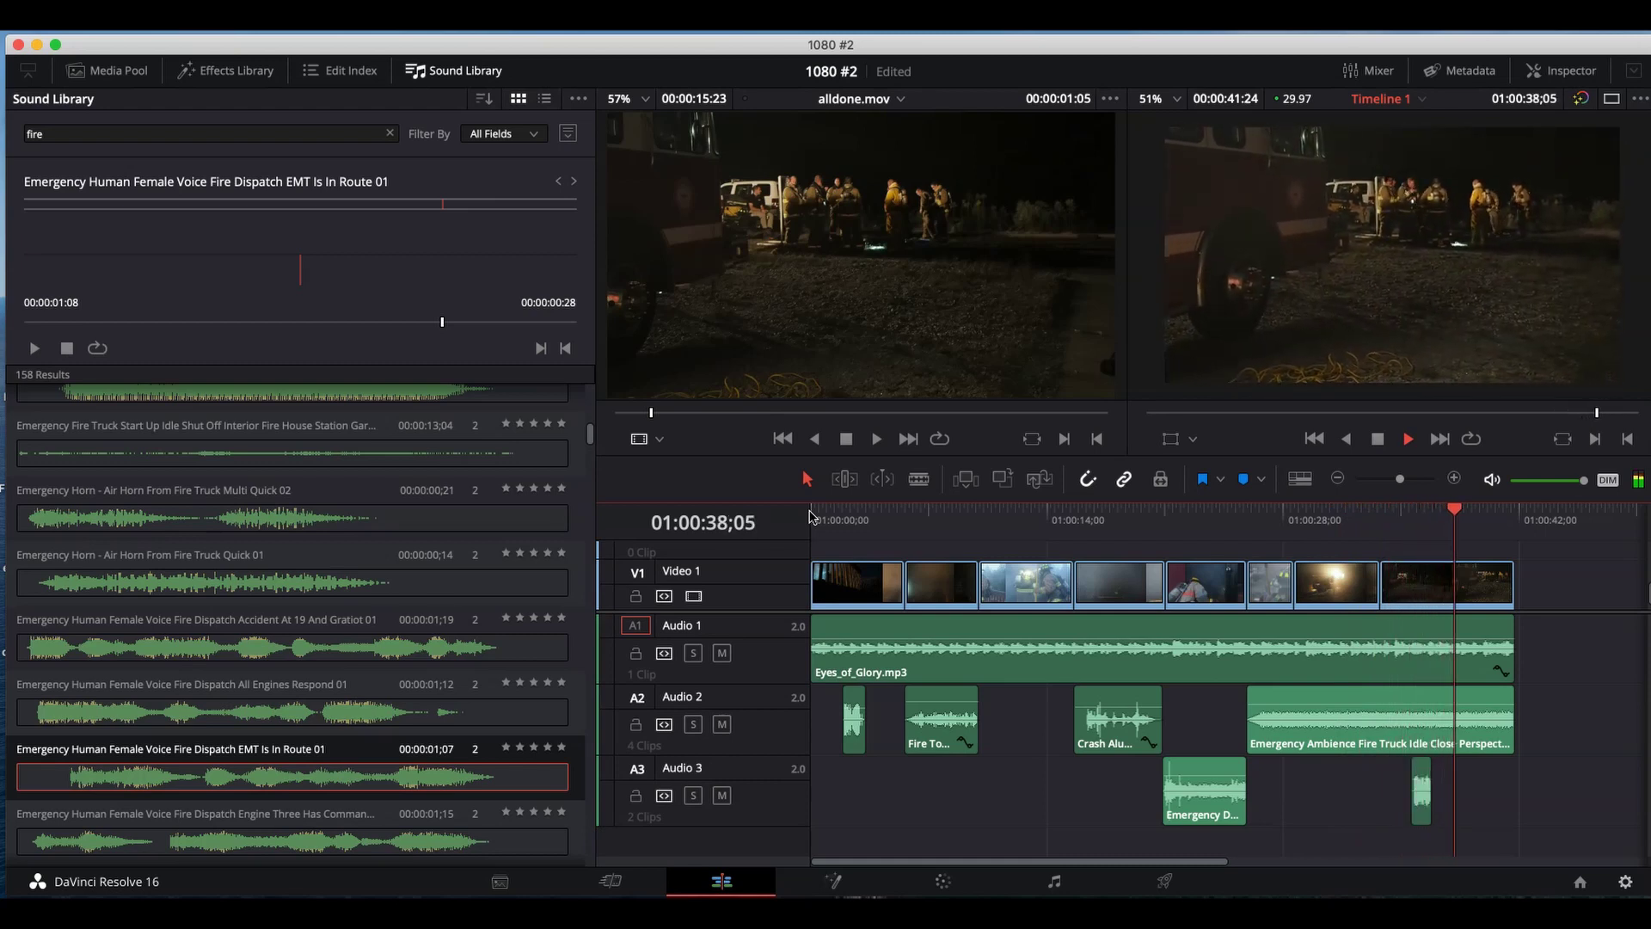
pyautogui.press('space')
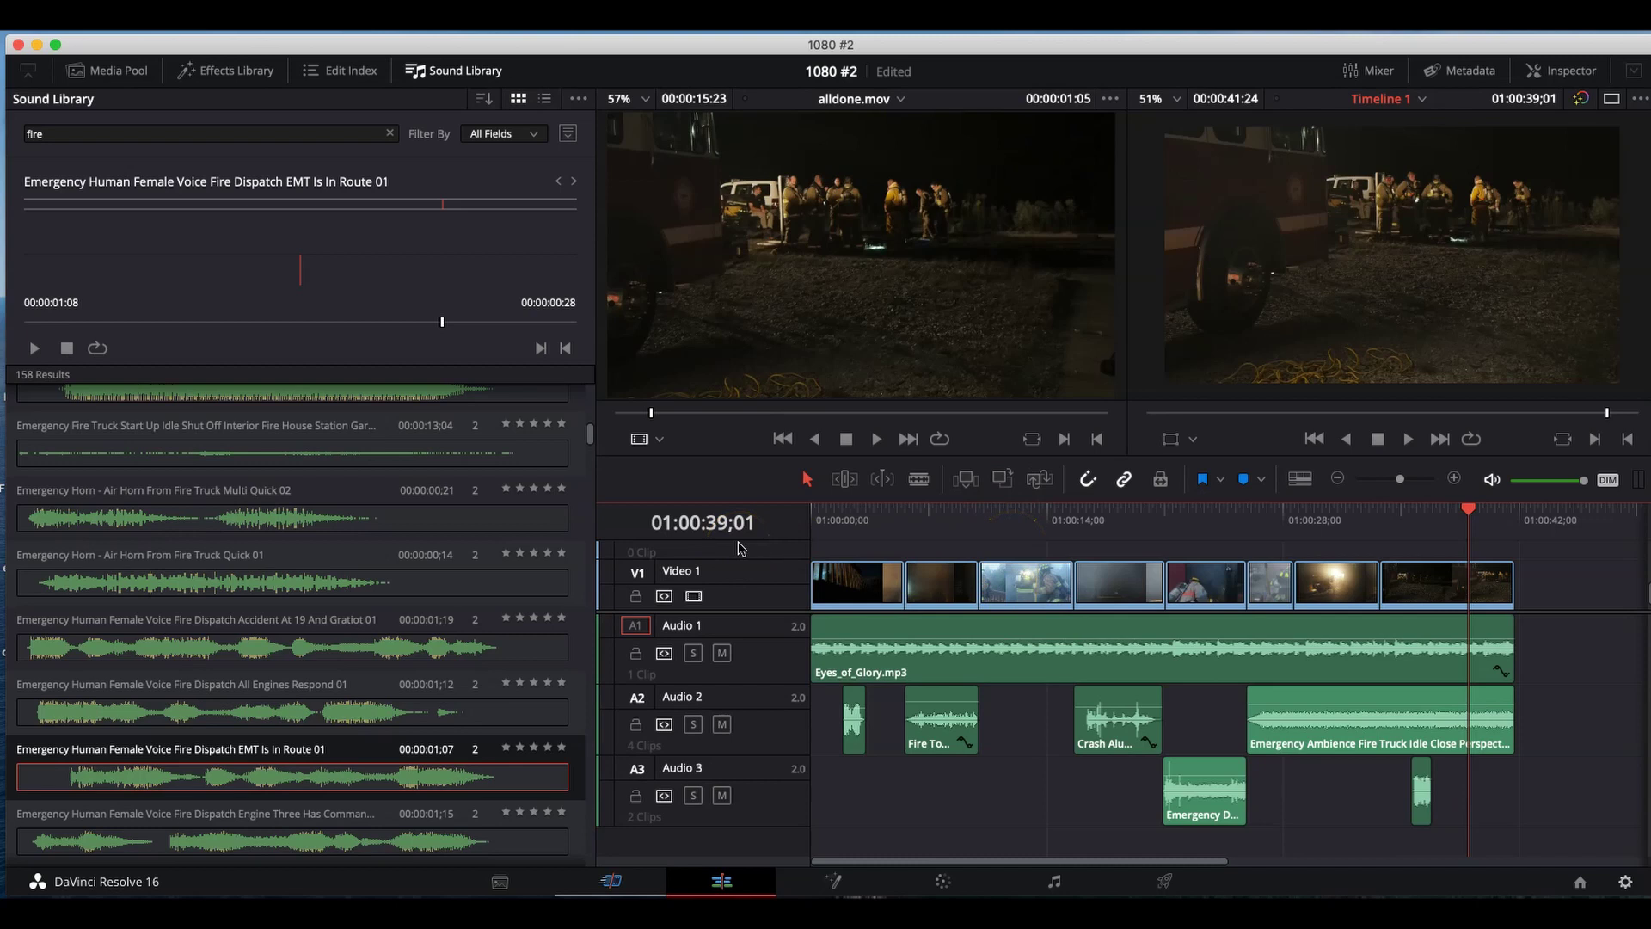
pyautogui.scroll(2, 741, 548)
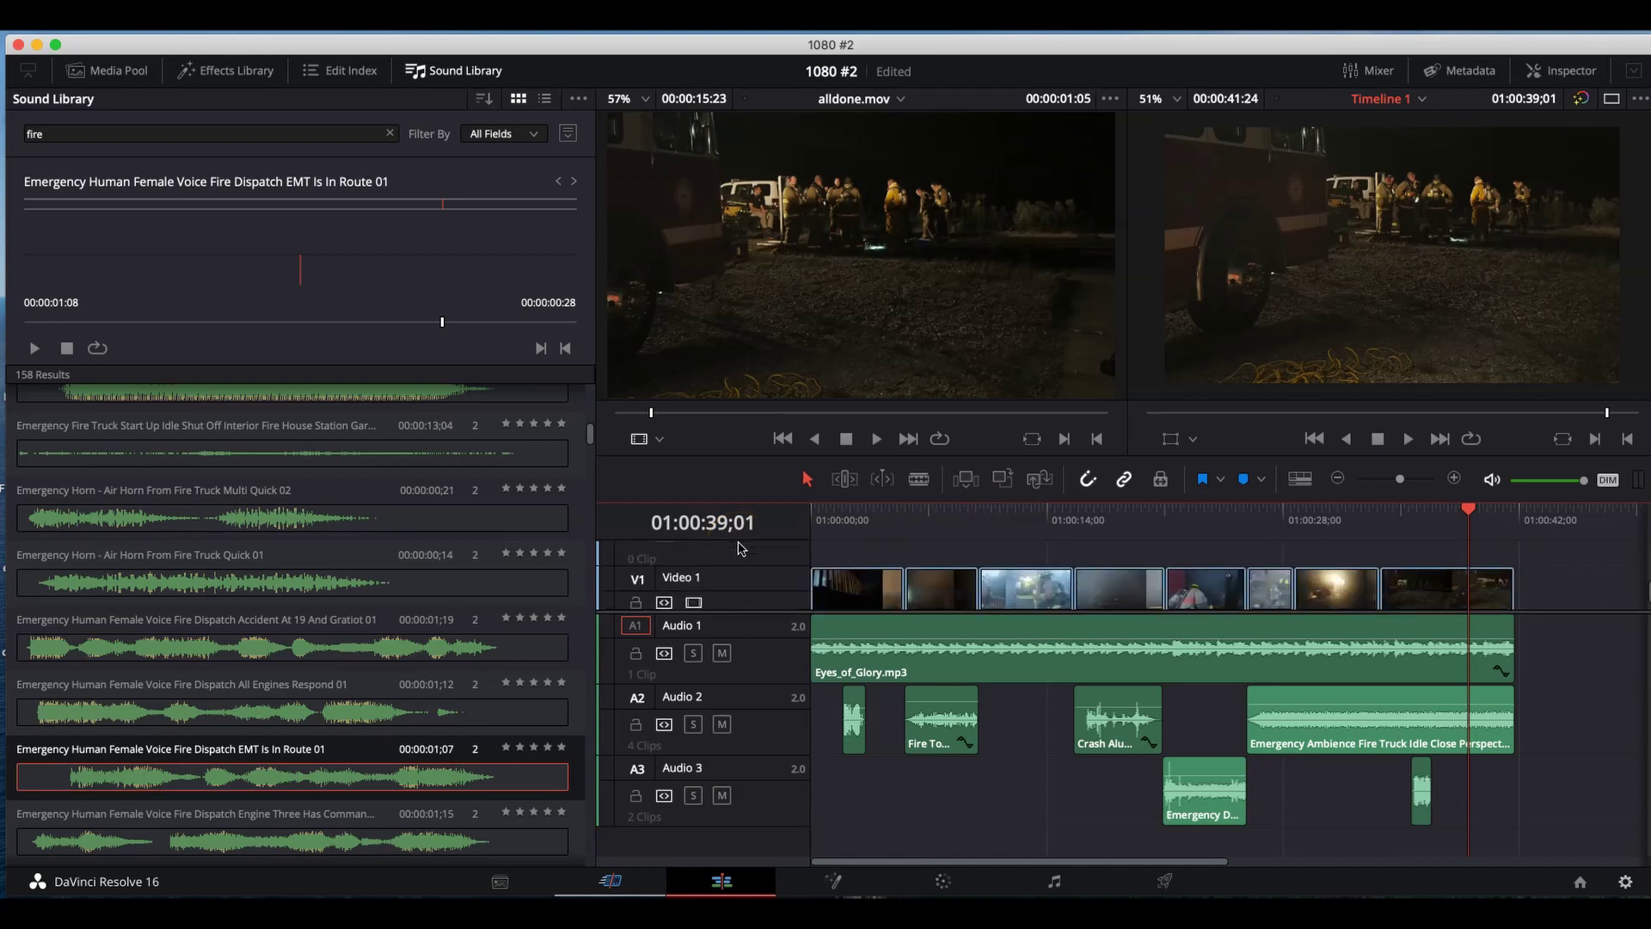
pyautogui.scroll(-3, 742, 548)
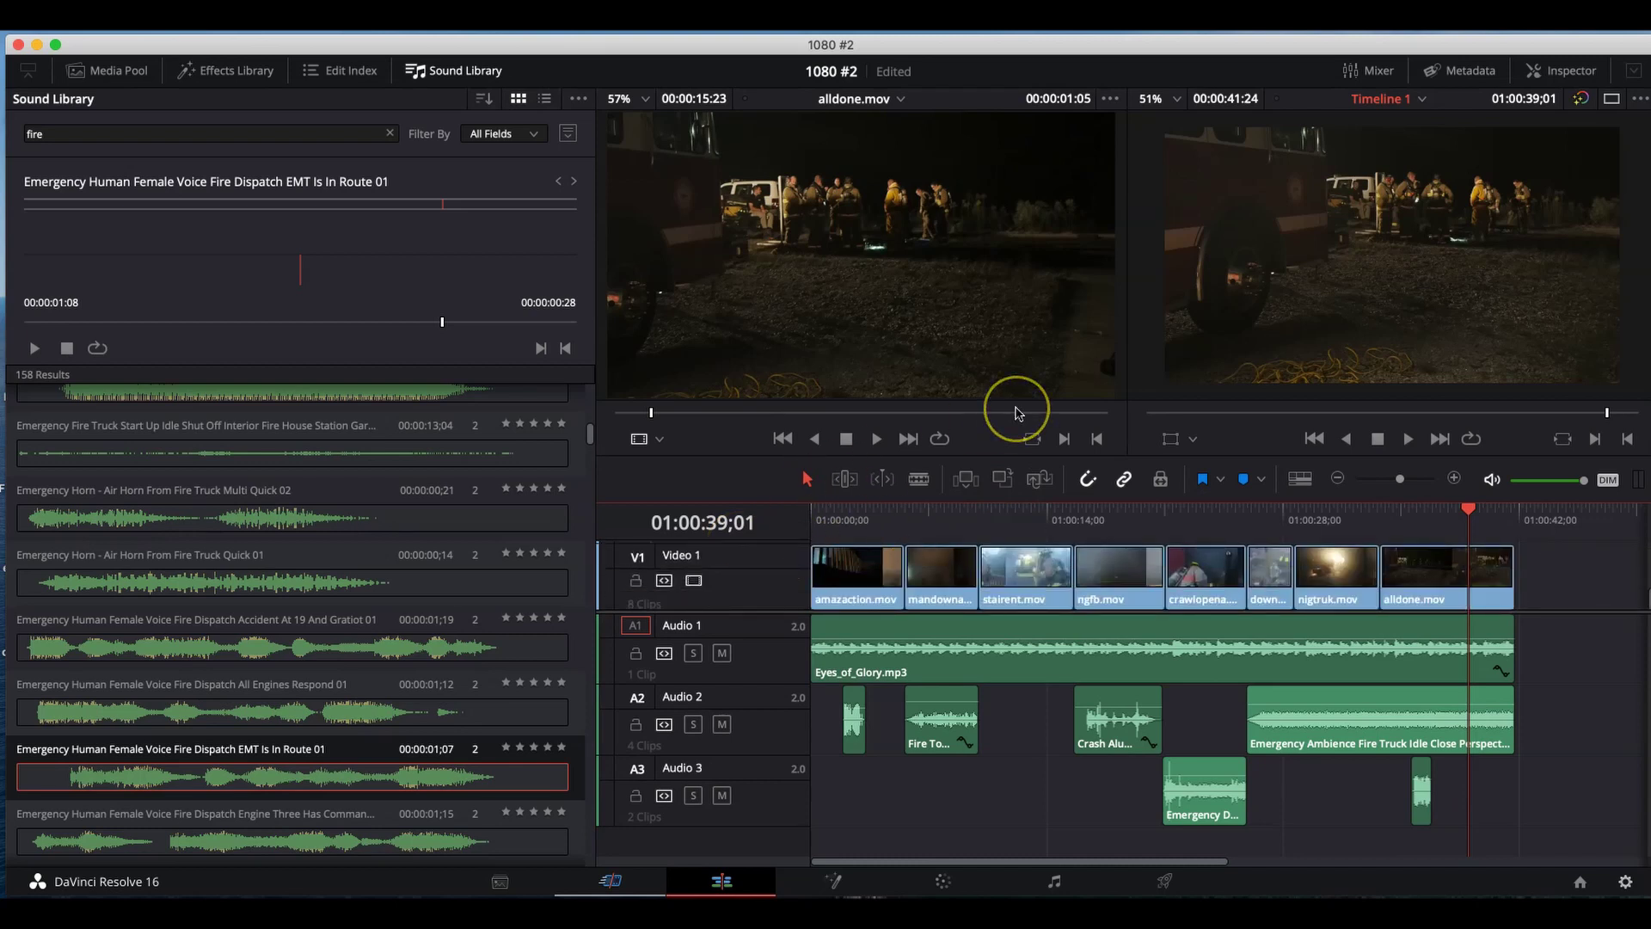
# - Switch to Fairlight with the Sound Library shown, target Audio 3, and begin editing the search
pyautogui.click(1057, 883)
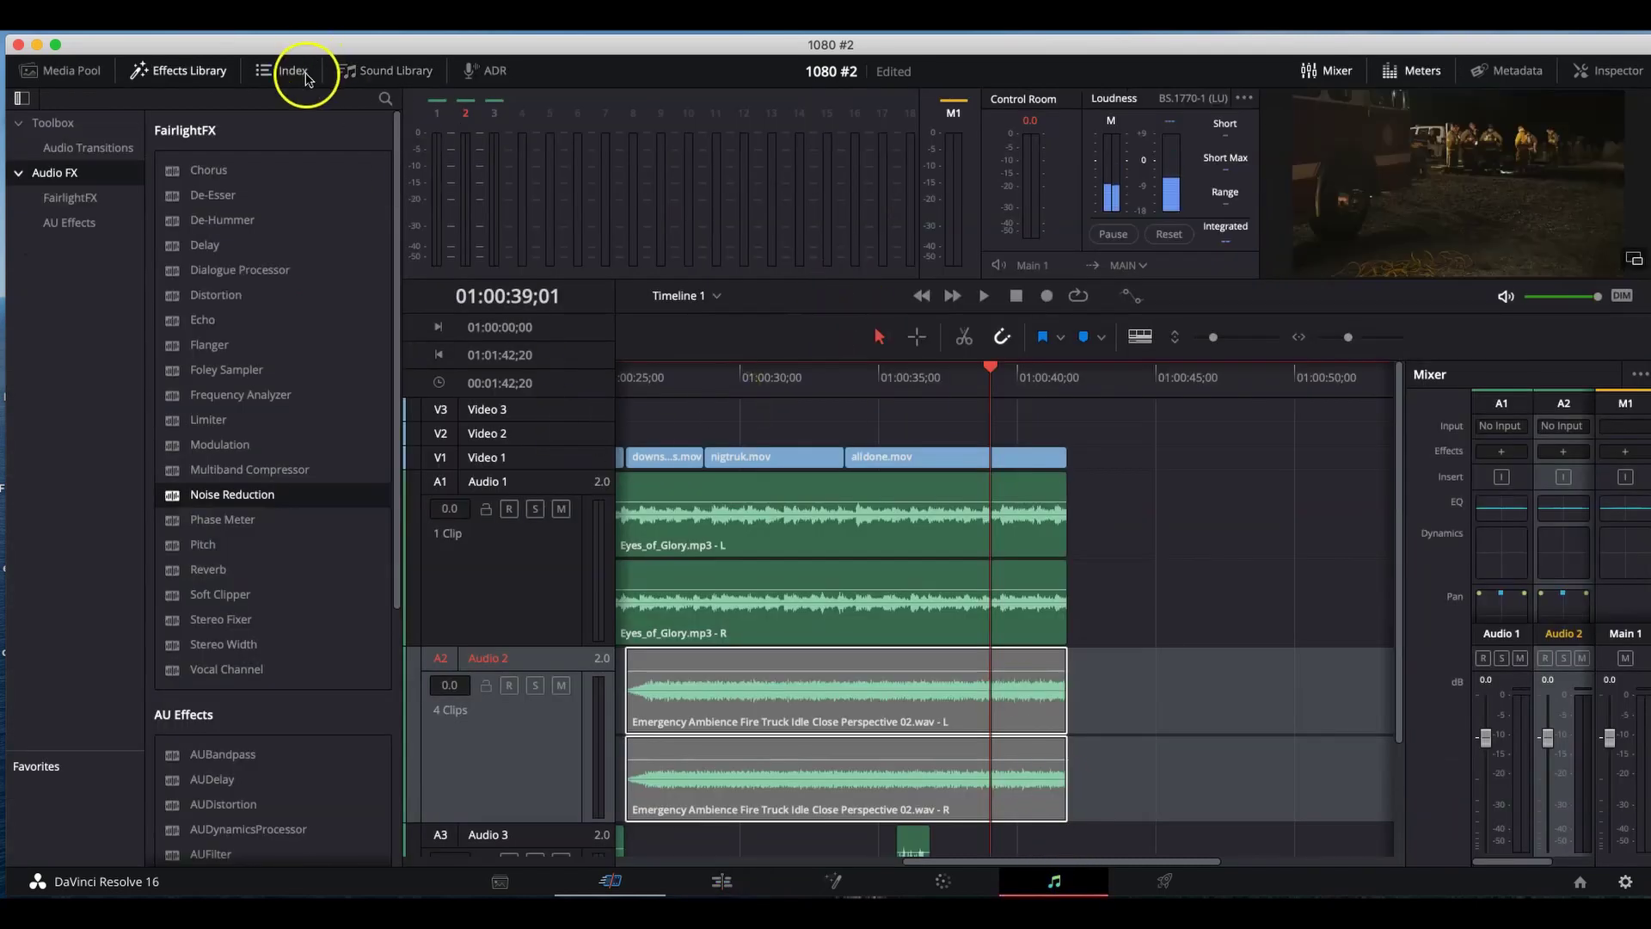
pyautogui.click(376, 69)
pyautogui.moveTo(192, 484)
pyautogui.mouseDown()
pyautogui.moveTo(601, 689)
pyautogui.moveTo(894, 671)
pyautogui.mouseUp()
pyautogui.scroll(-3, 894, 671)
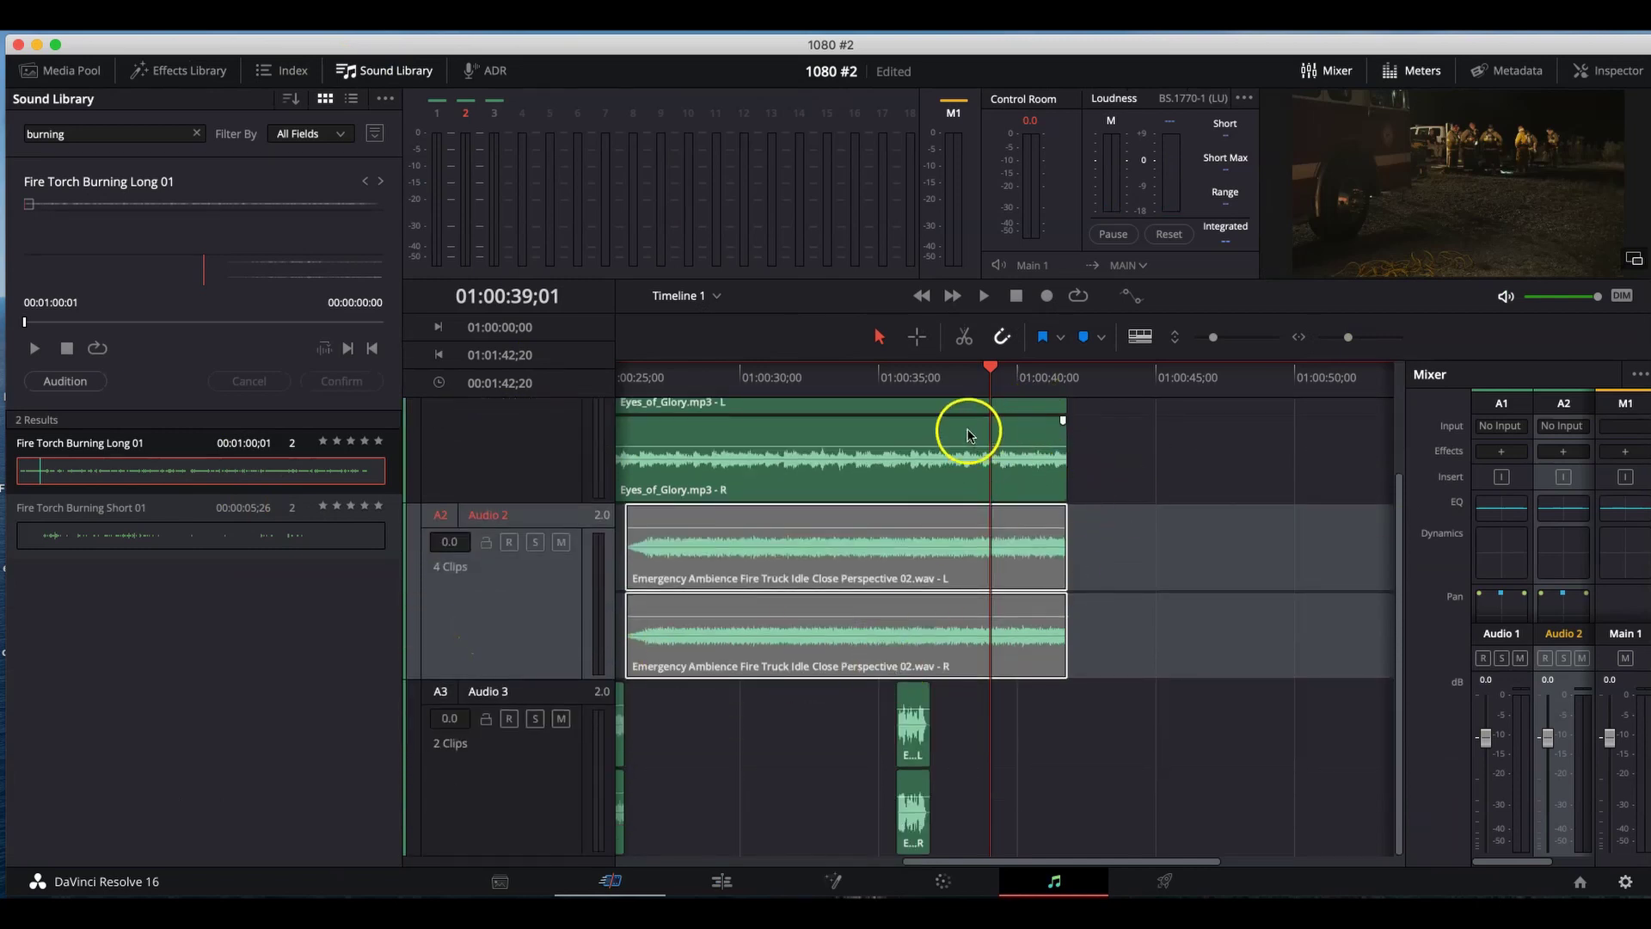
pyautogui.moveTo(989, 379); pyautogui.dragTo(612, 445)
pyautogui.click(538, 783)
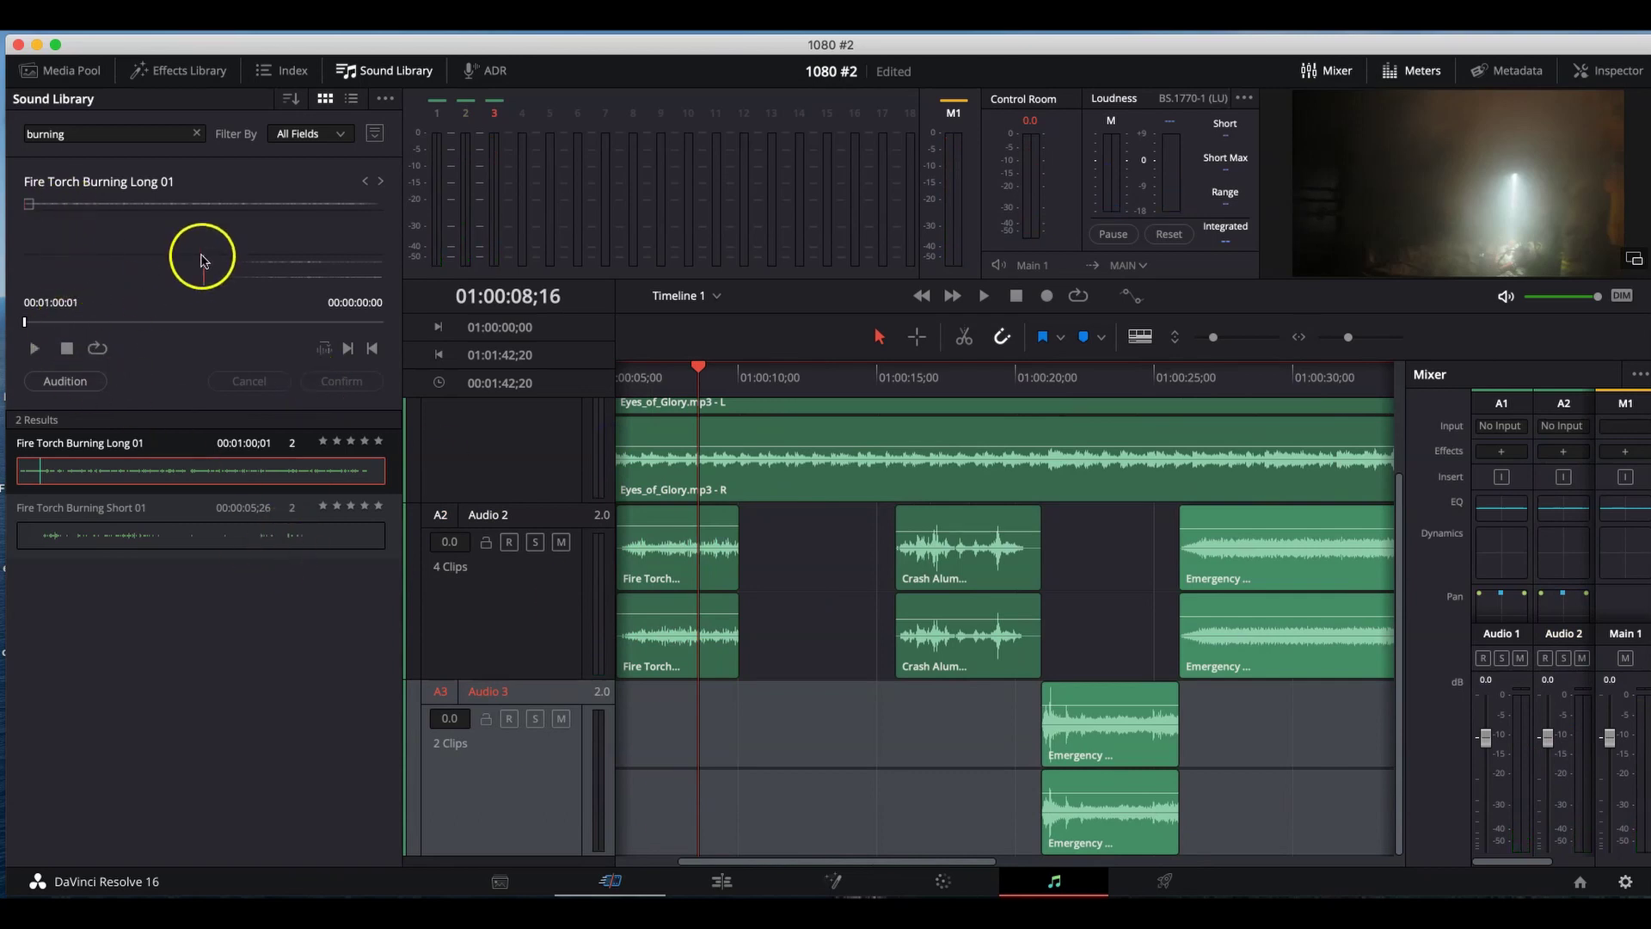
pyautogui.click(82, 133)
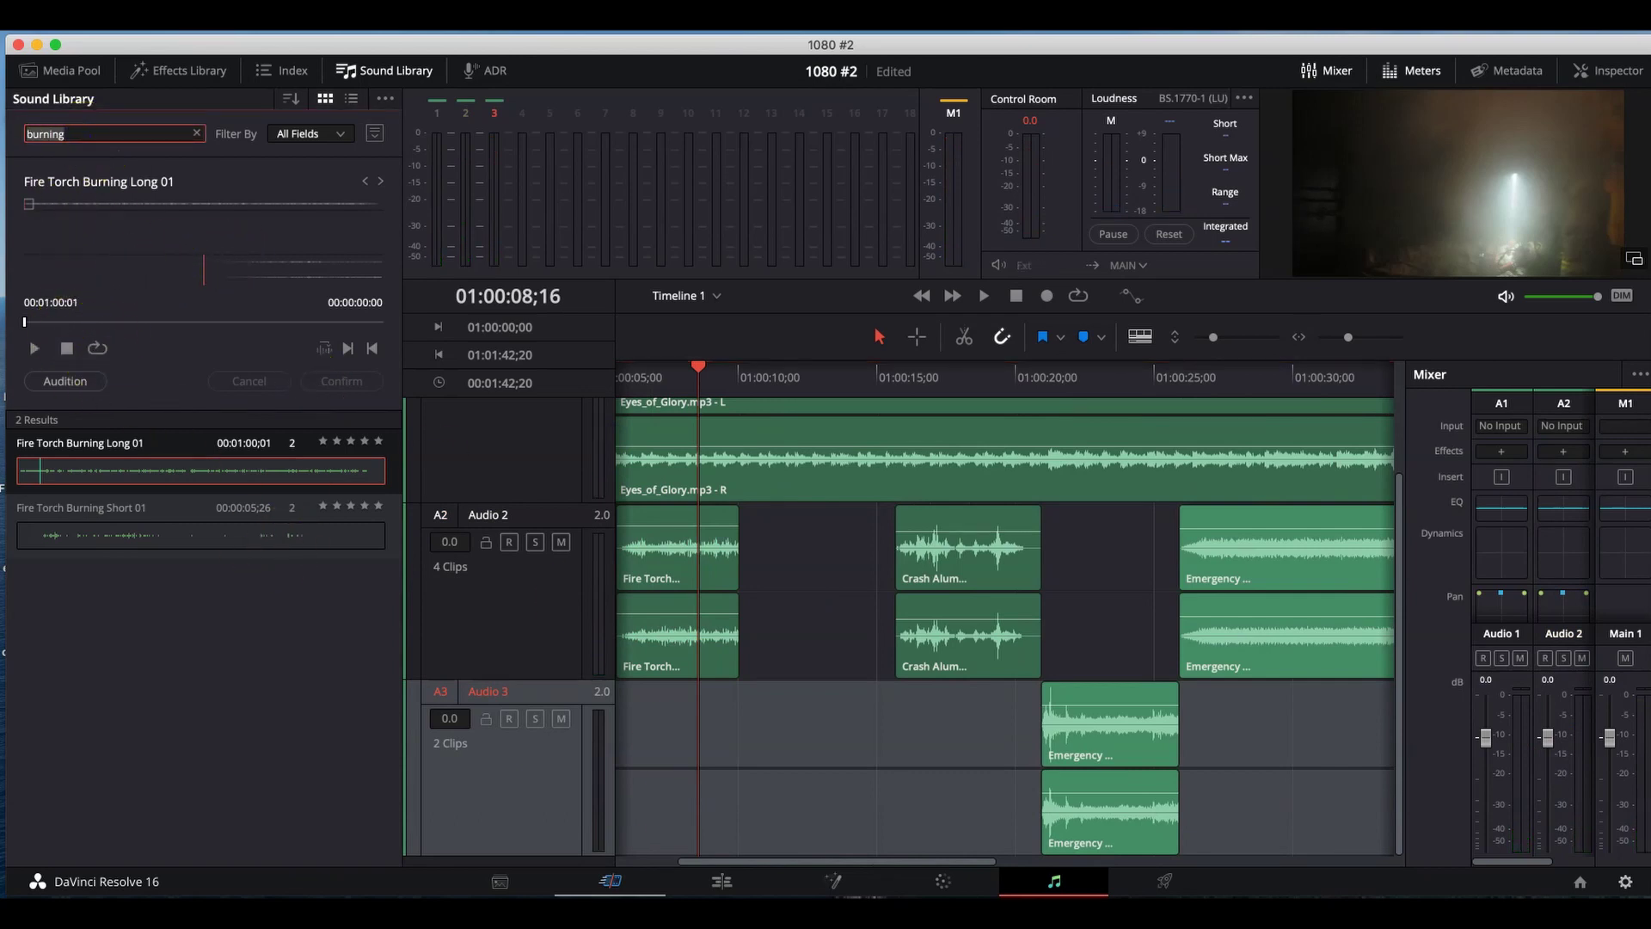
# - Search the Sound Library for 'fire' and load Cartoon Toy Gun Fire Automatic Quick 01 for preview
pyautogui.write('fire')
pyautogui.press('Return')
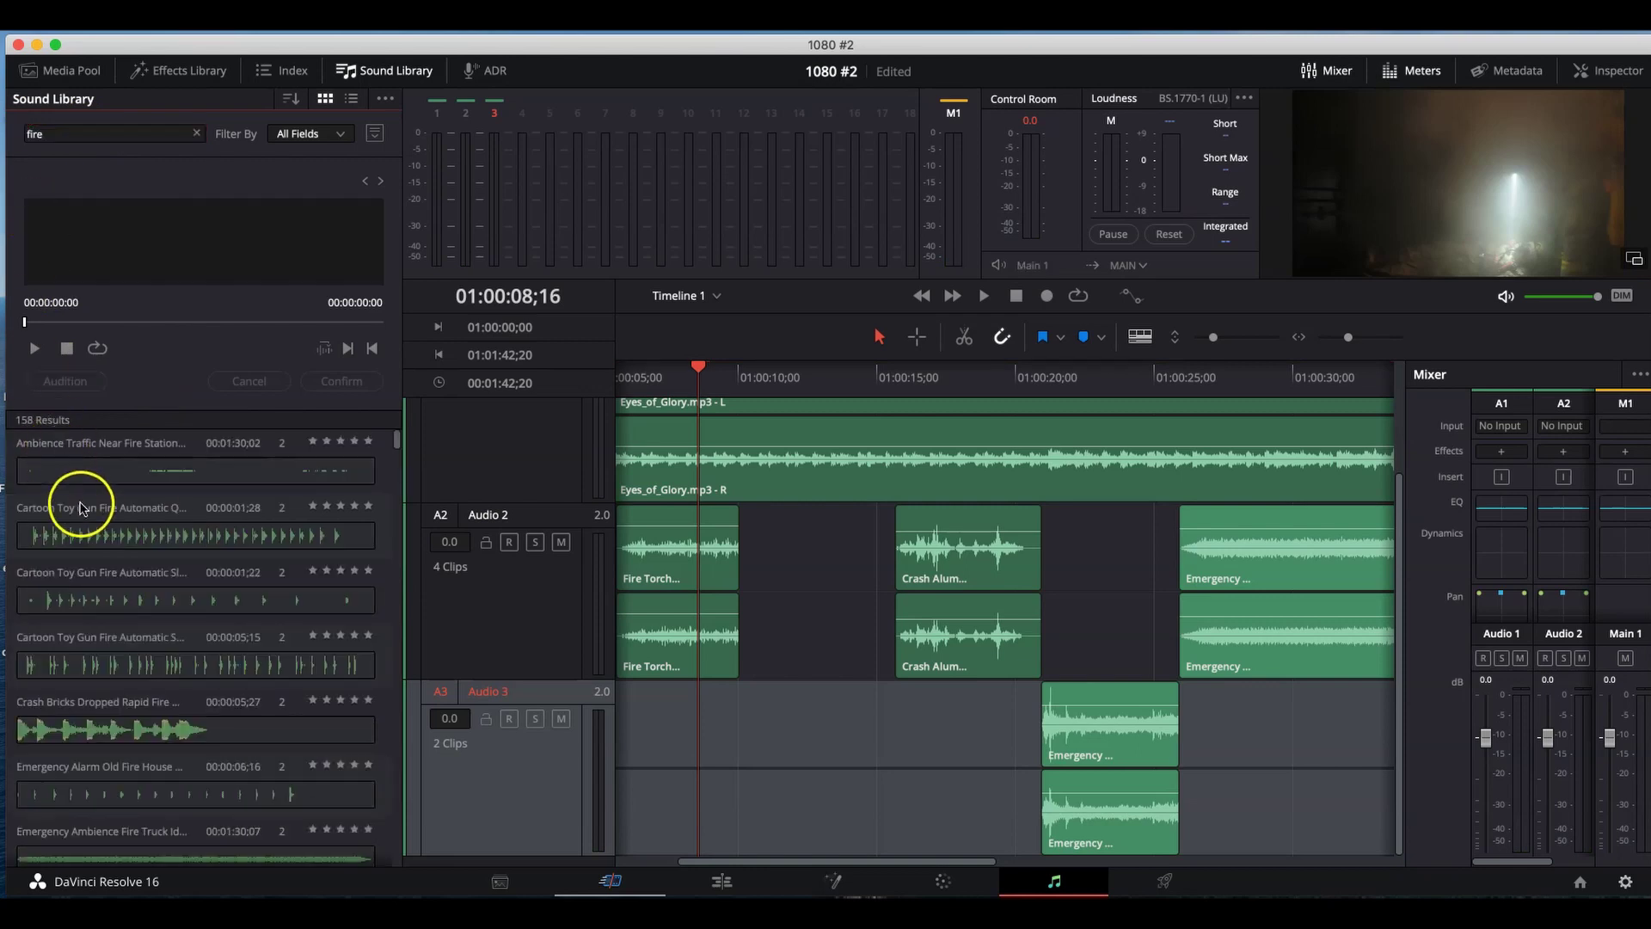
pyautogui.click(111, 538)
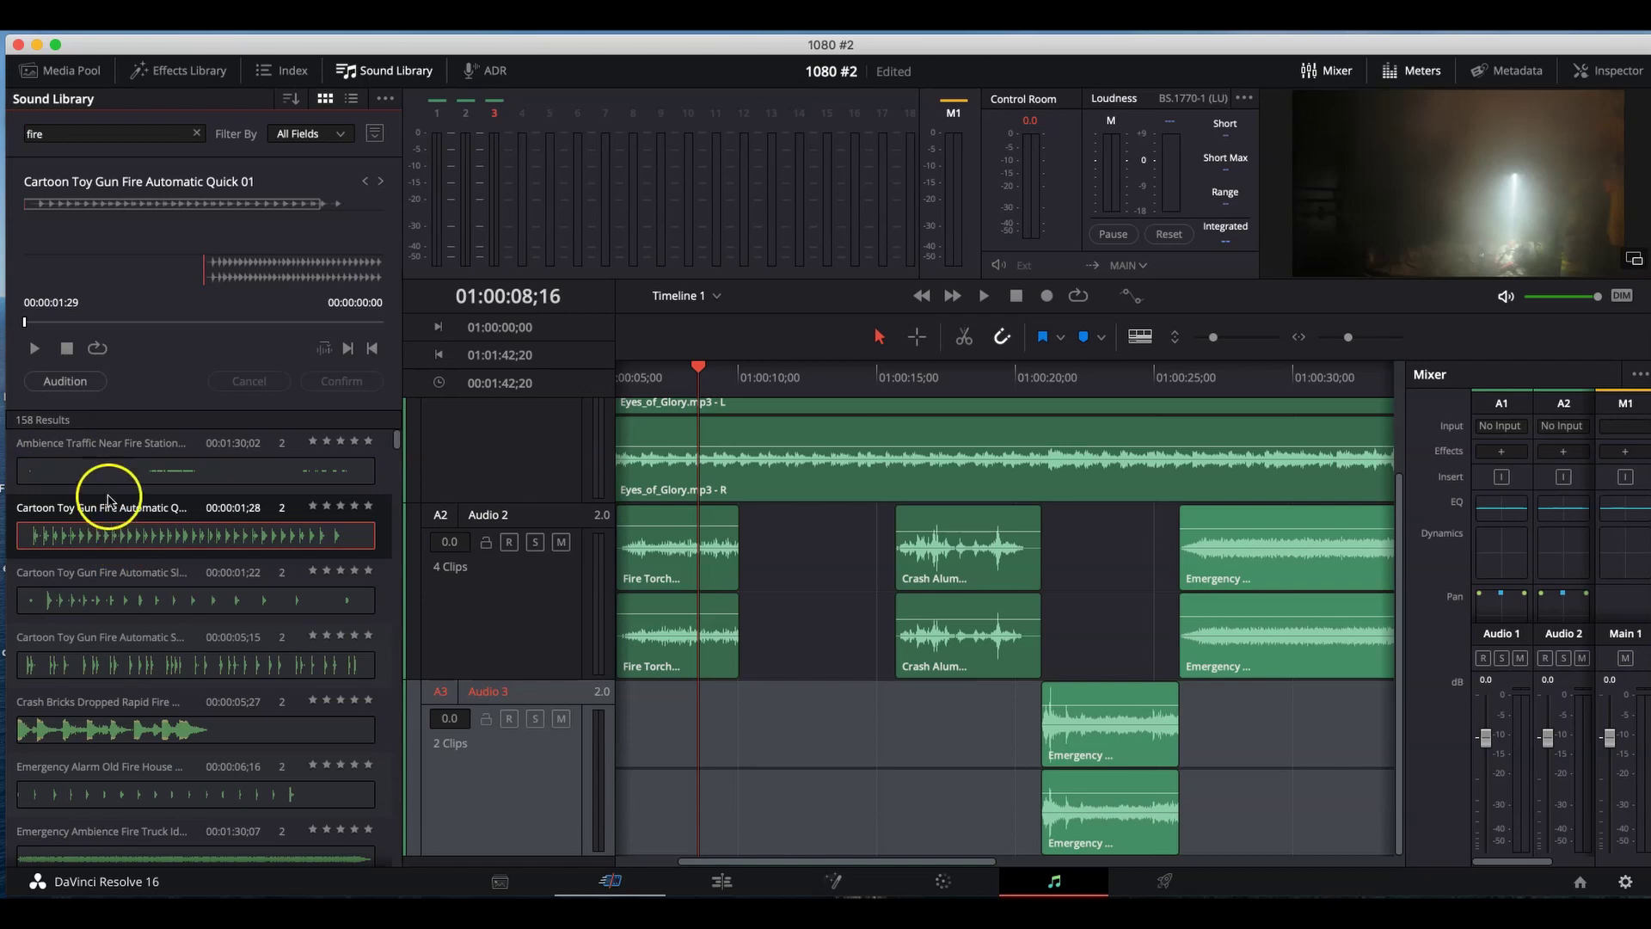
# - Audition the toy gun sound on Audio 3, play it back, reject it, and toggle preview looping
pyautogui.click(68, 383)
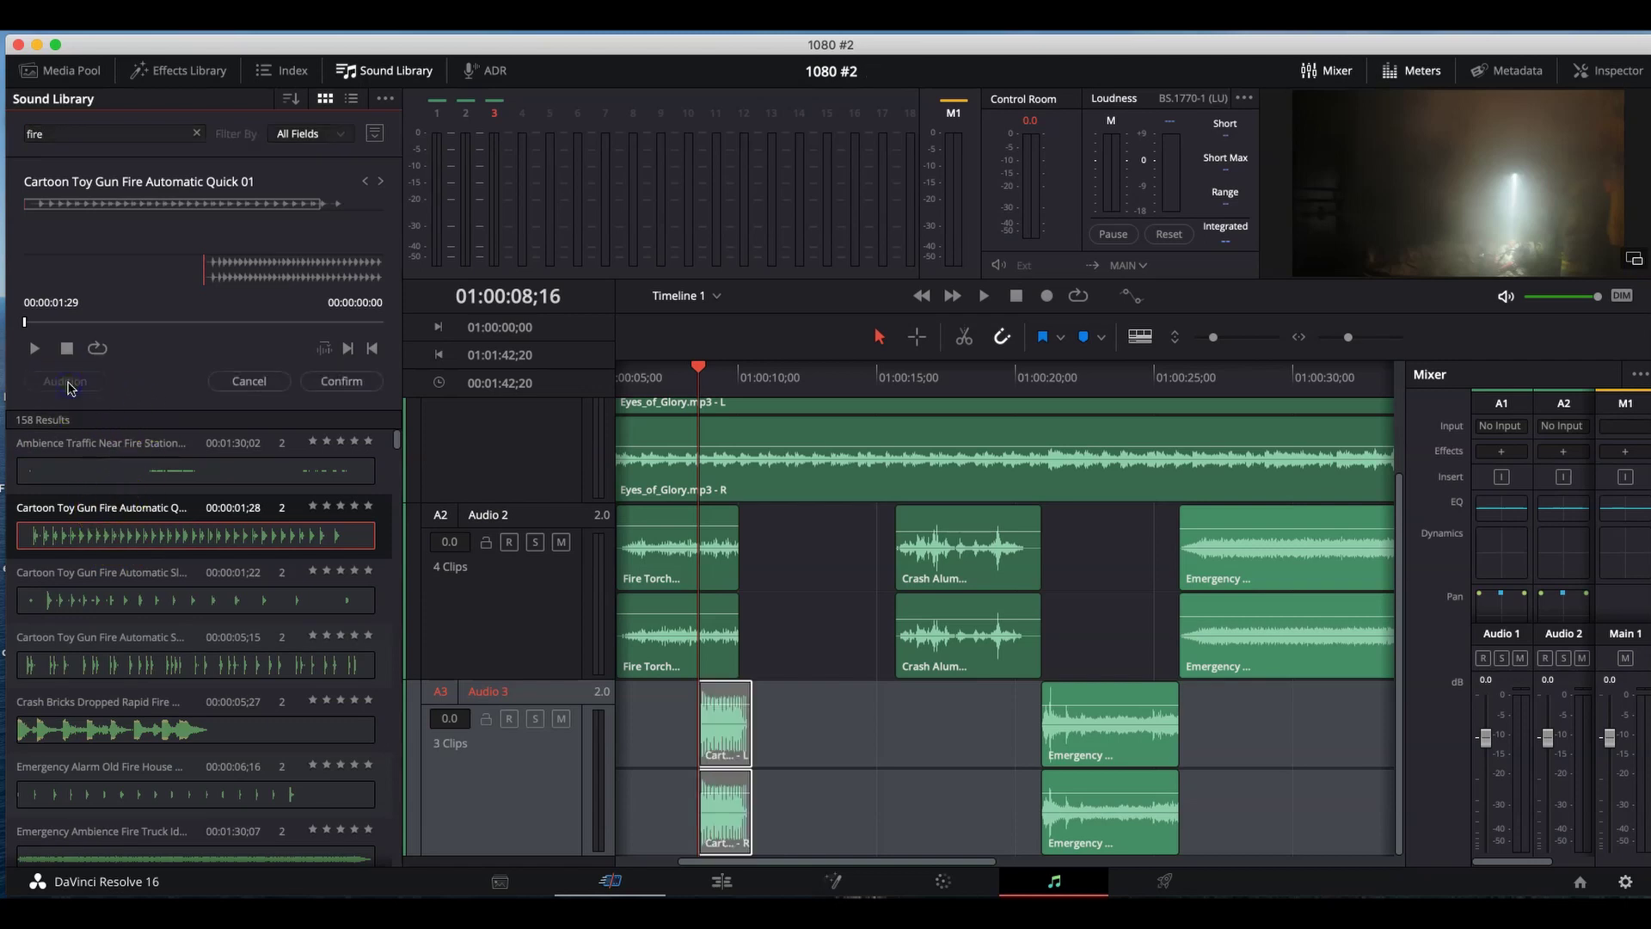
pyautogui.press('space')
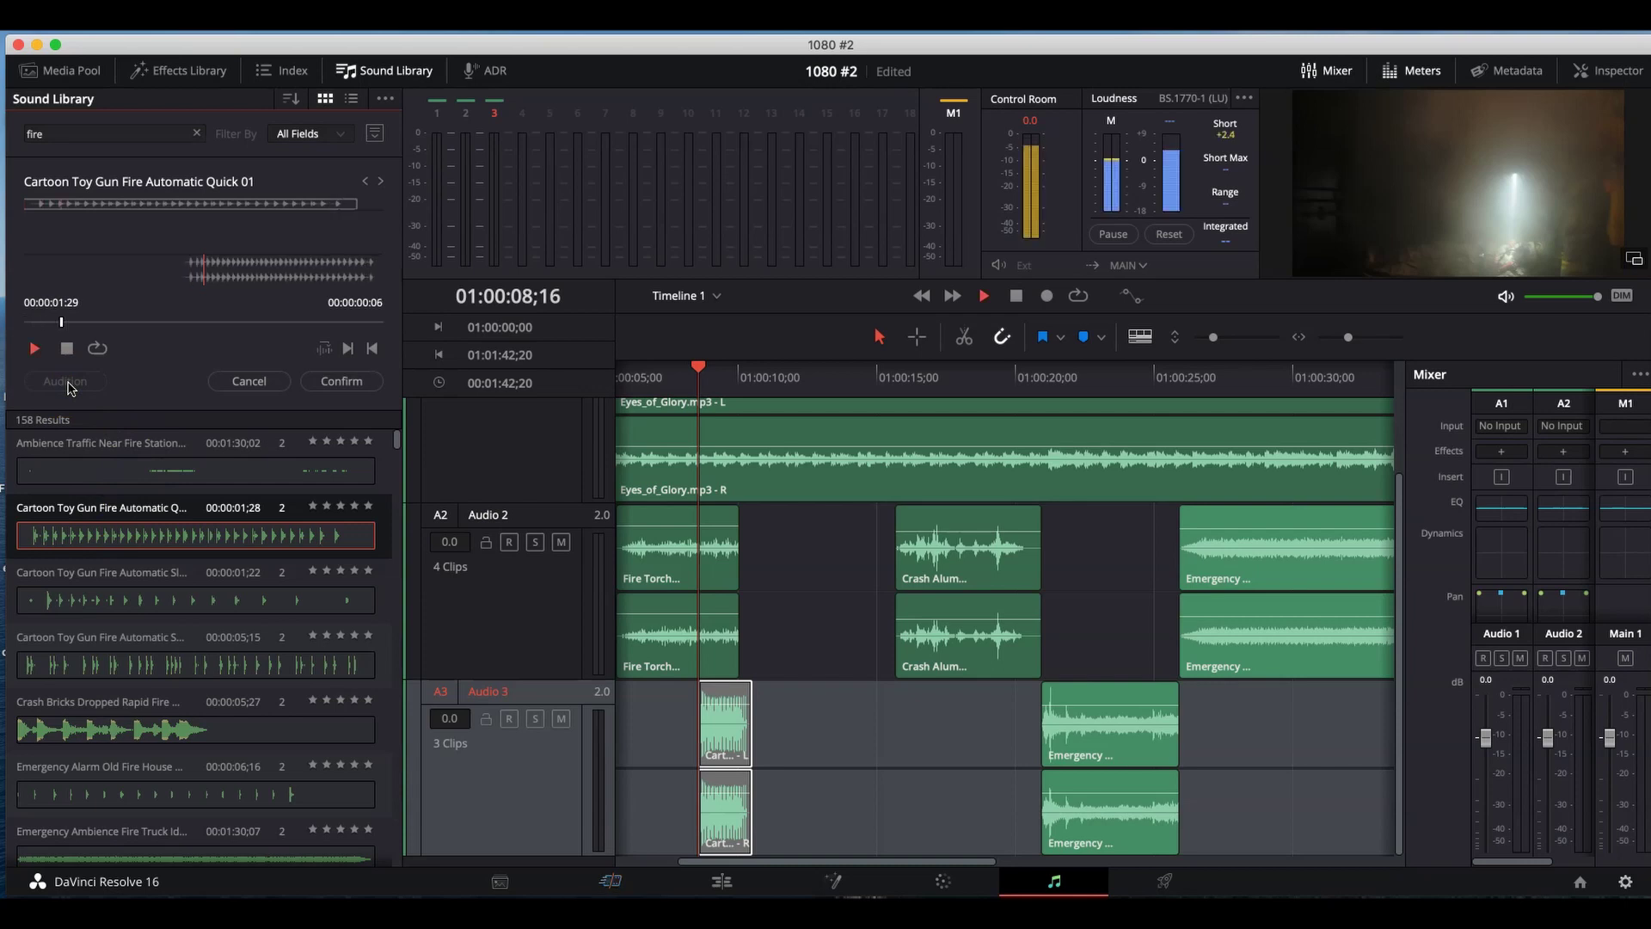
pyautogui.click(489, 447)
pyautogui.click(663, 385)
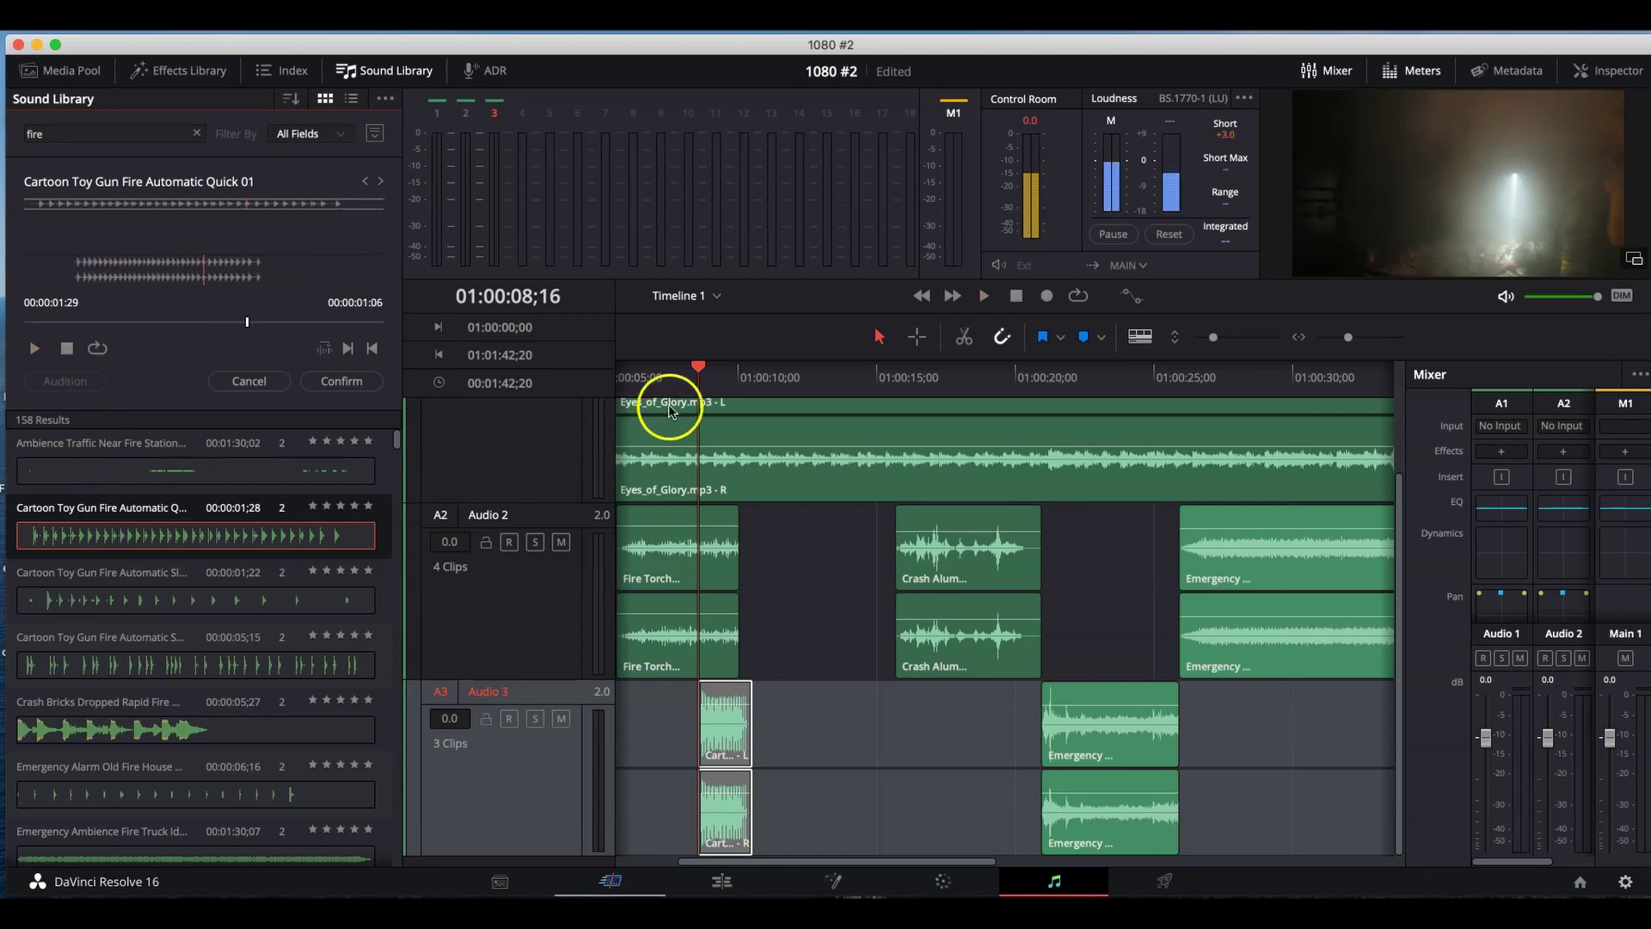
pyautogui.press('space')
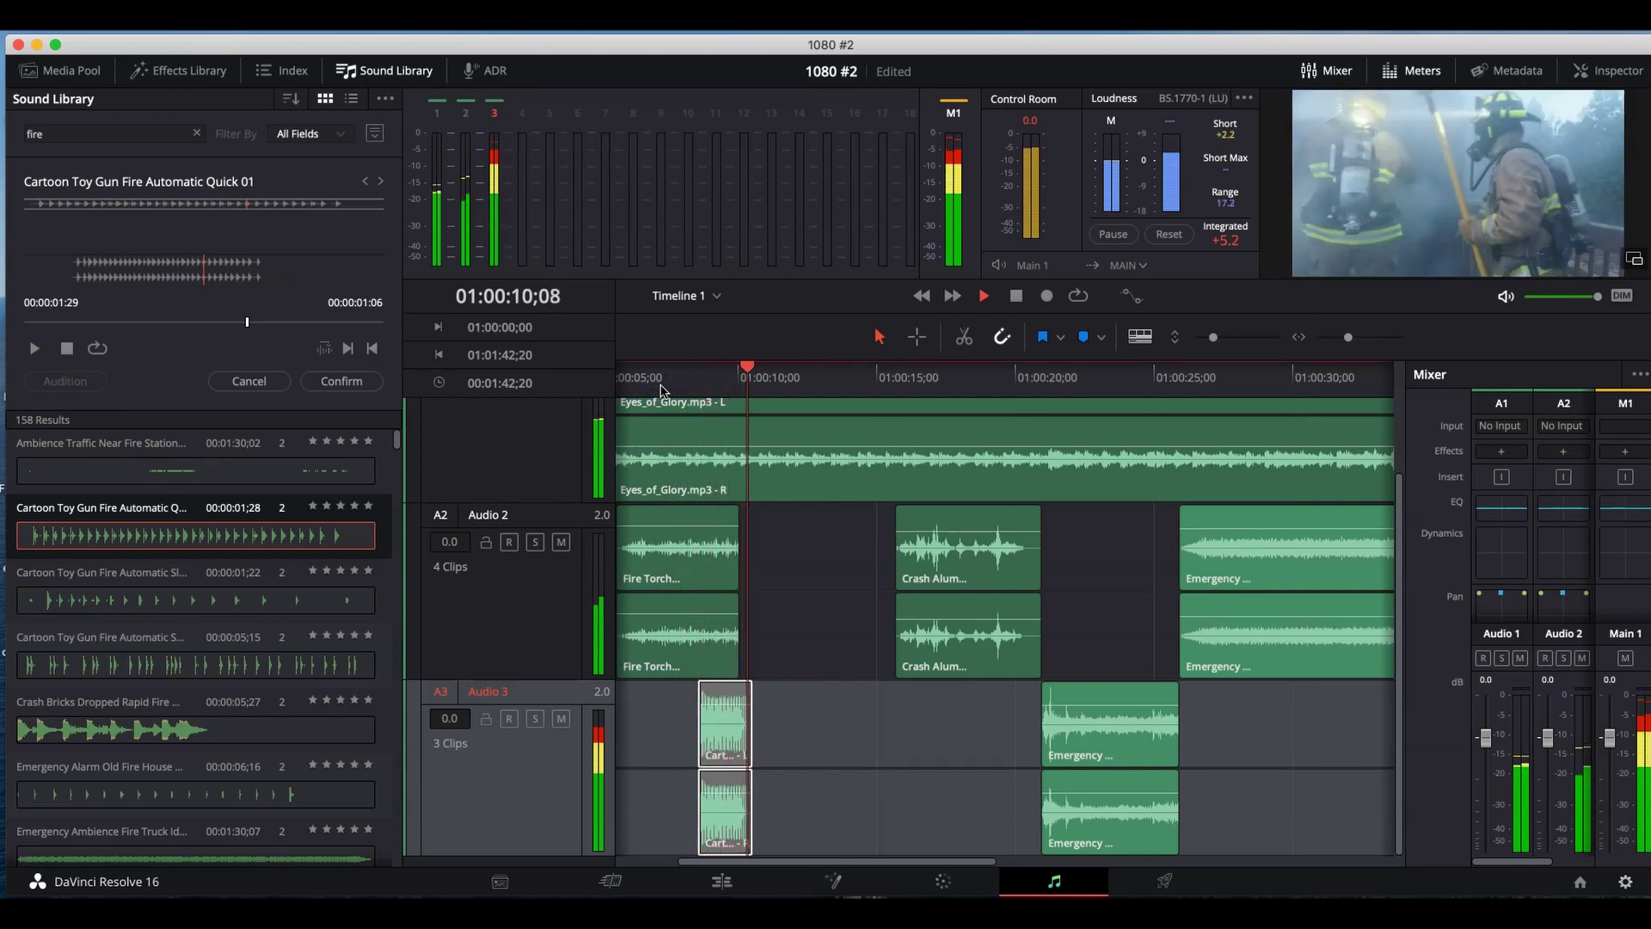
pyautogui.press('space')
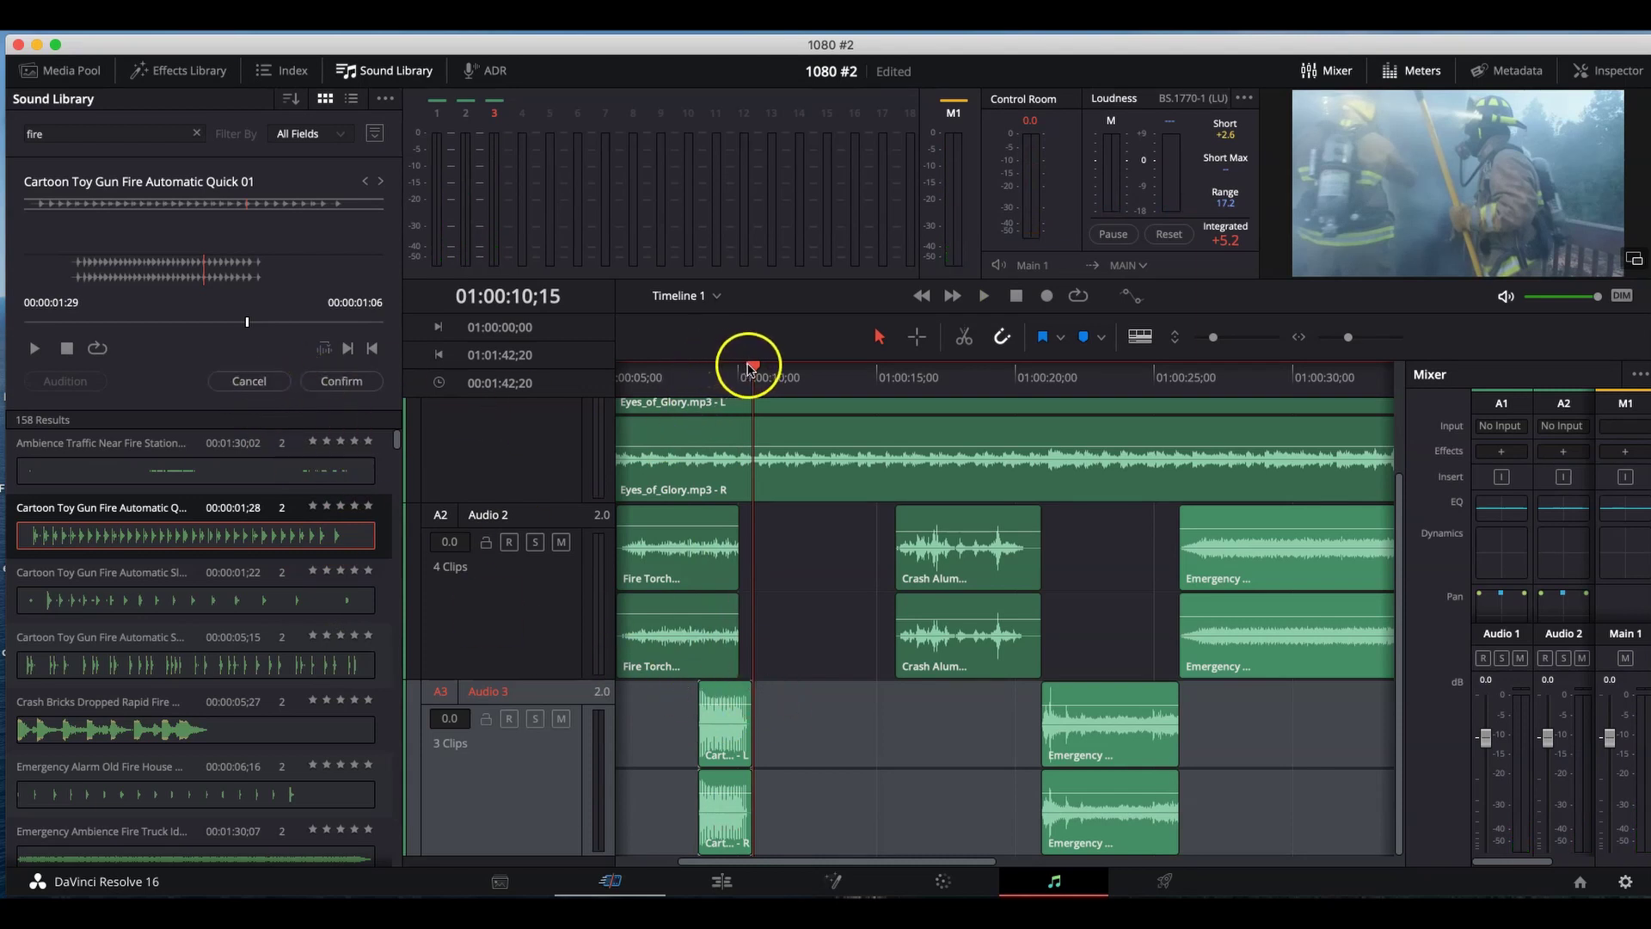
pyautogui.moveTo(748, 365); pyautogui.dragTo(684, 370)
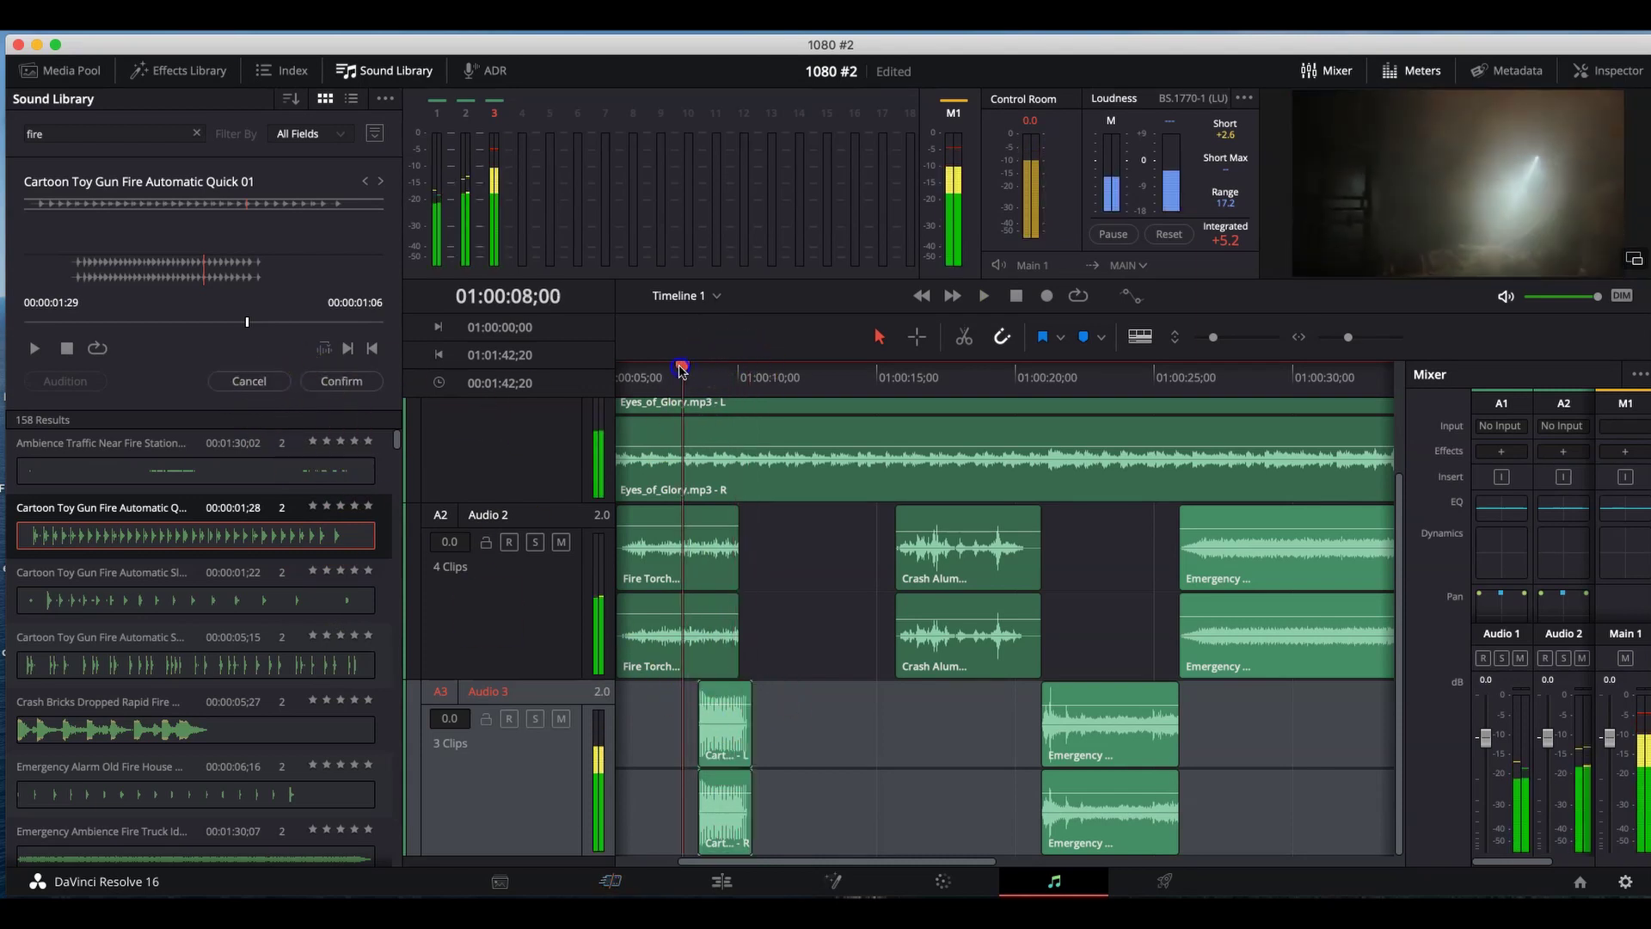
pyautogui.click(231, 382)
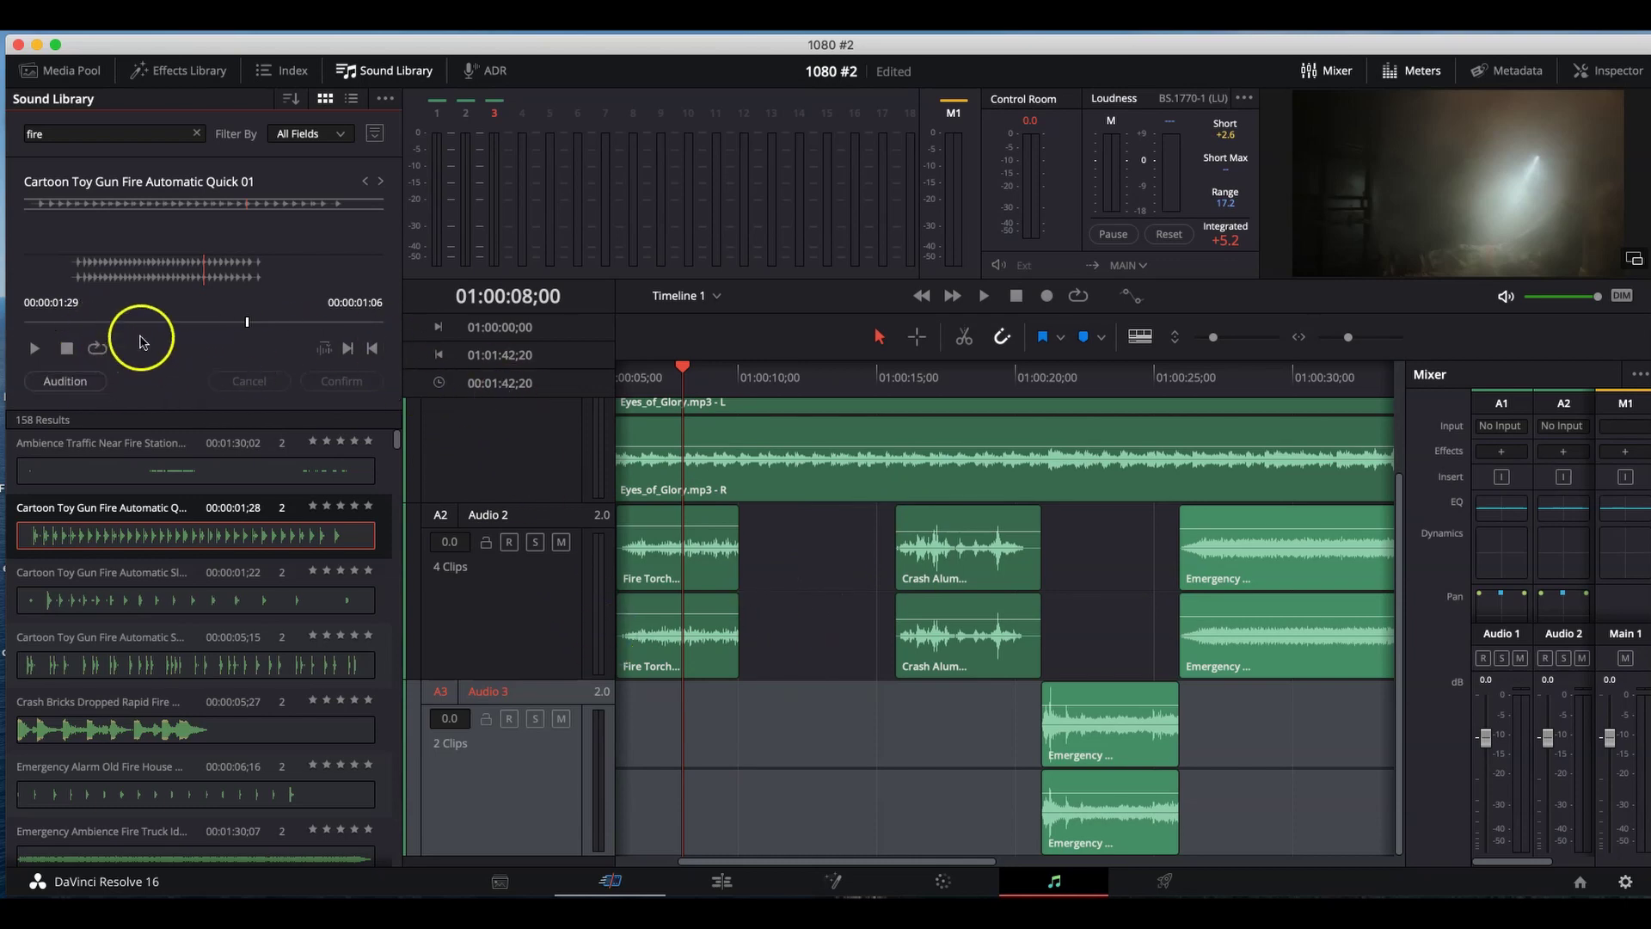
pyautogui.click(98, 349)
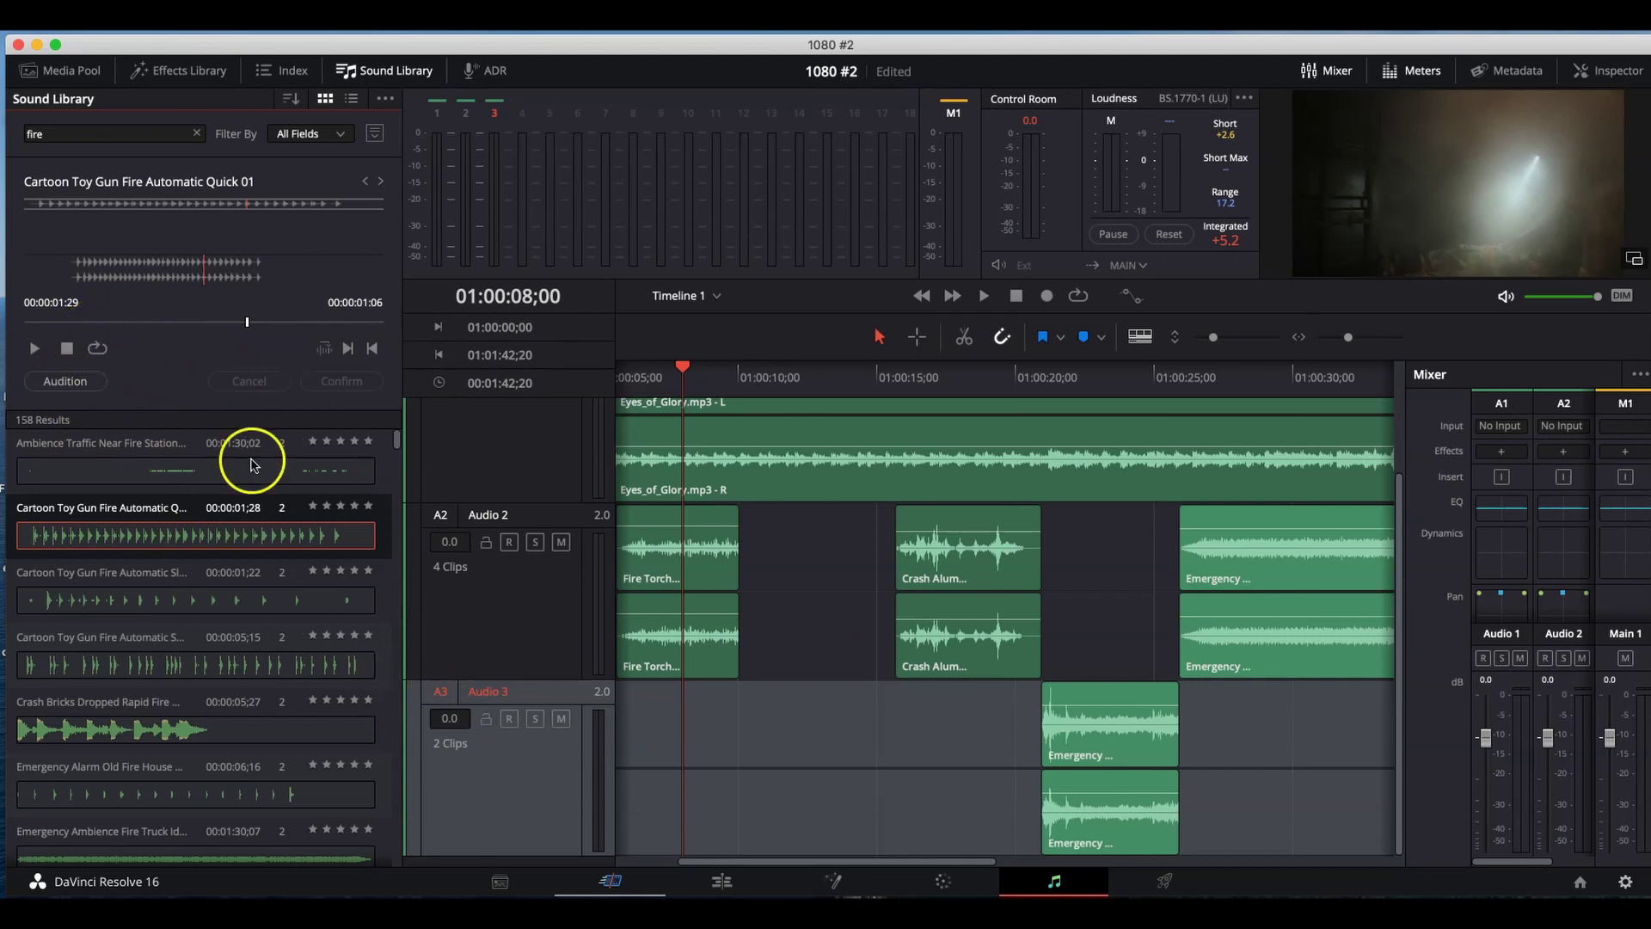
pyautogui.click(511, 549)
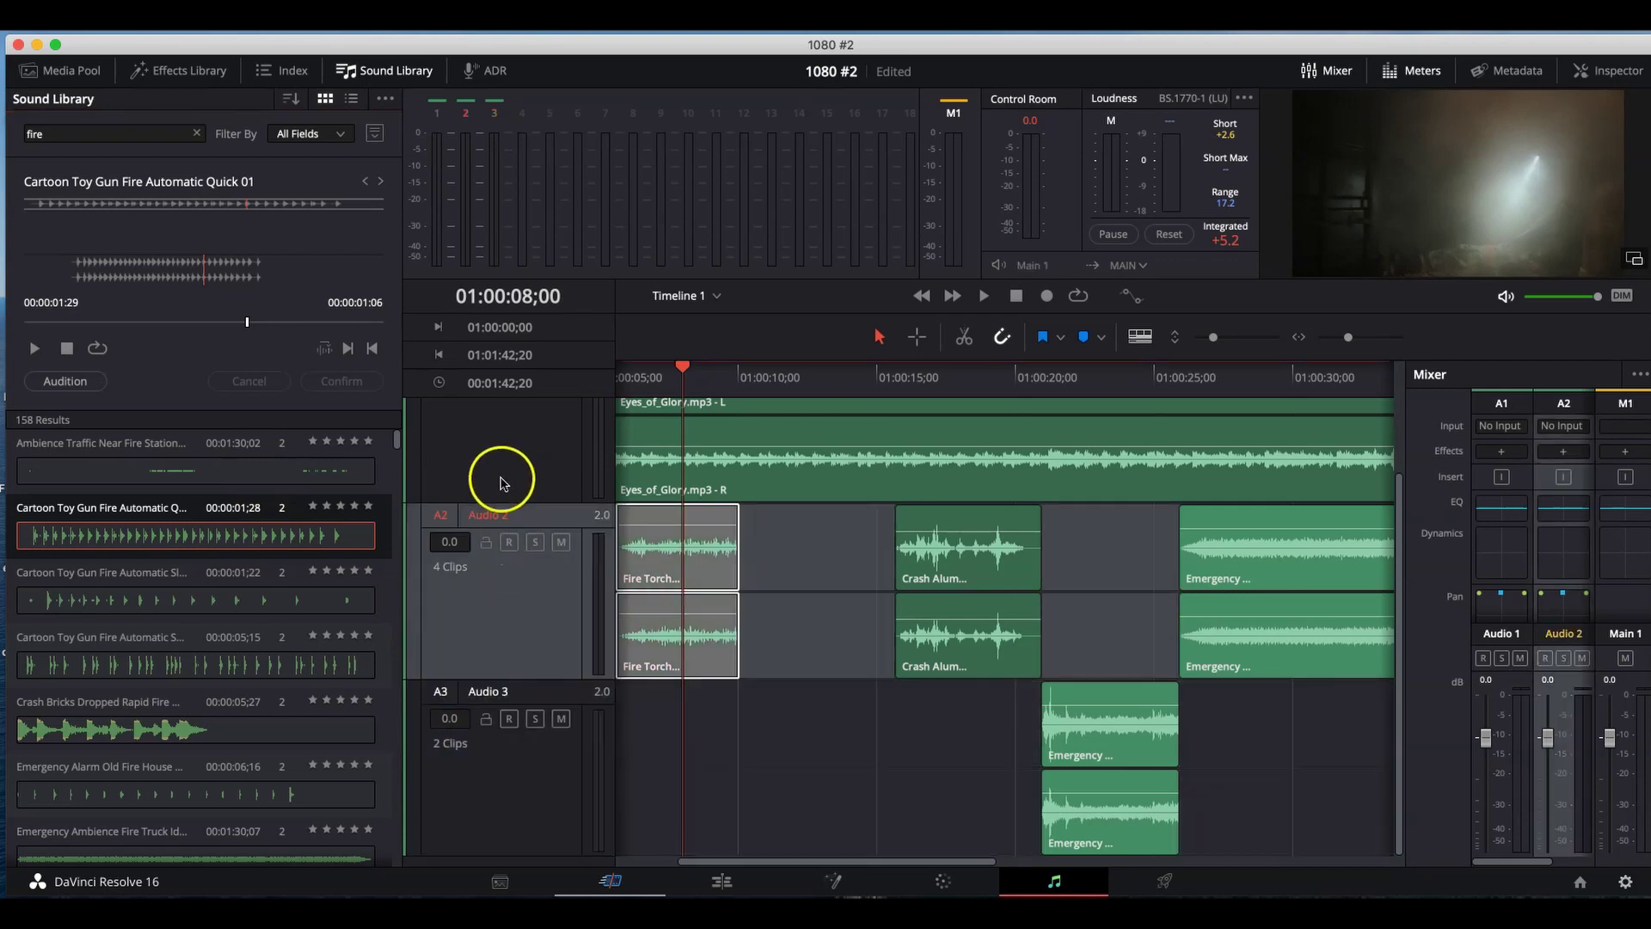
pyautogui.click(507, 745)
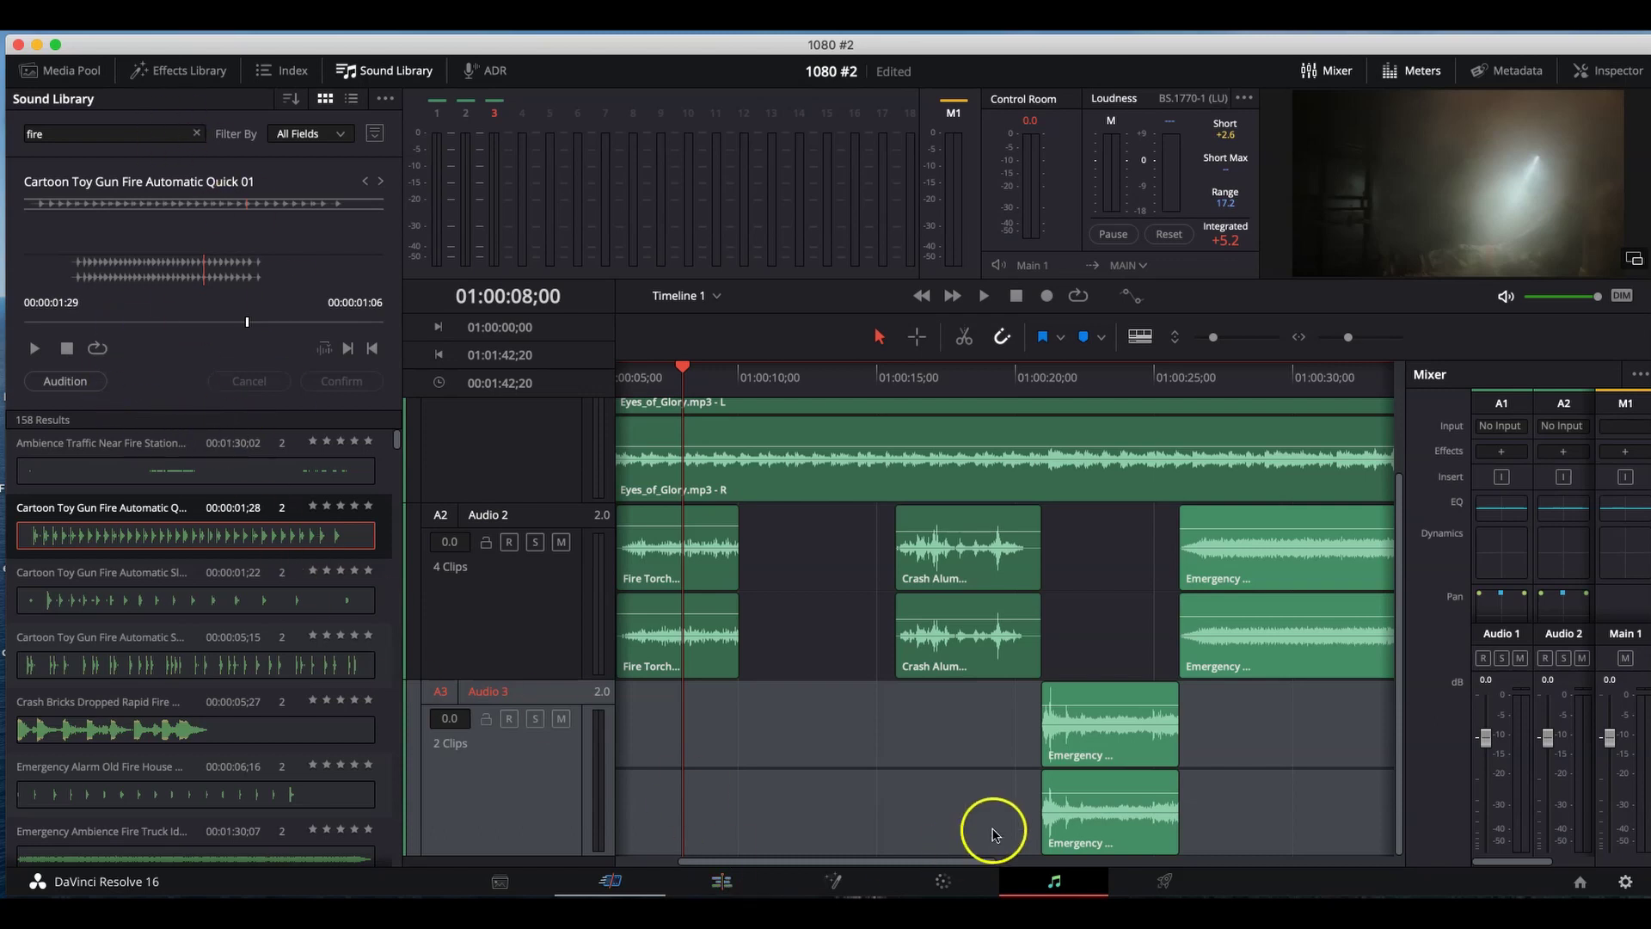
# - Switch to the Edit page showing the eight video clips above Audio 1, 2 and 3
pyautogui.click(721, 883)
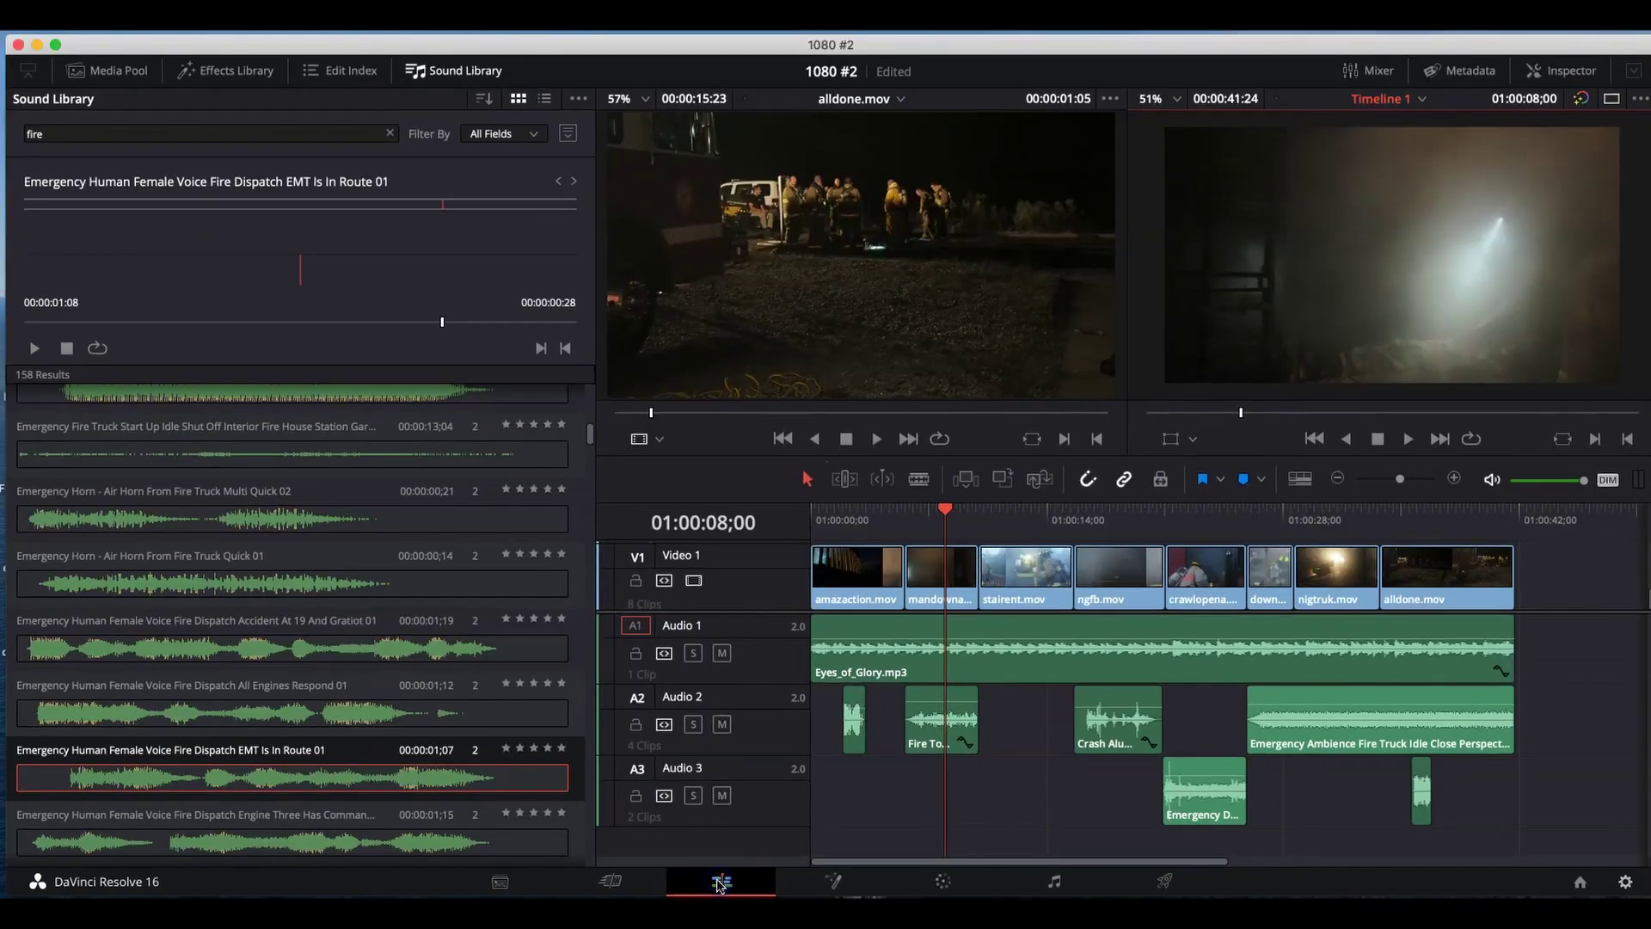